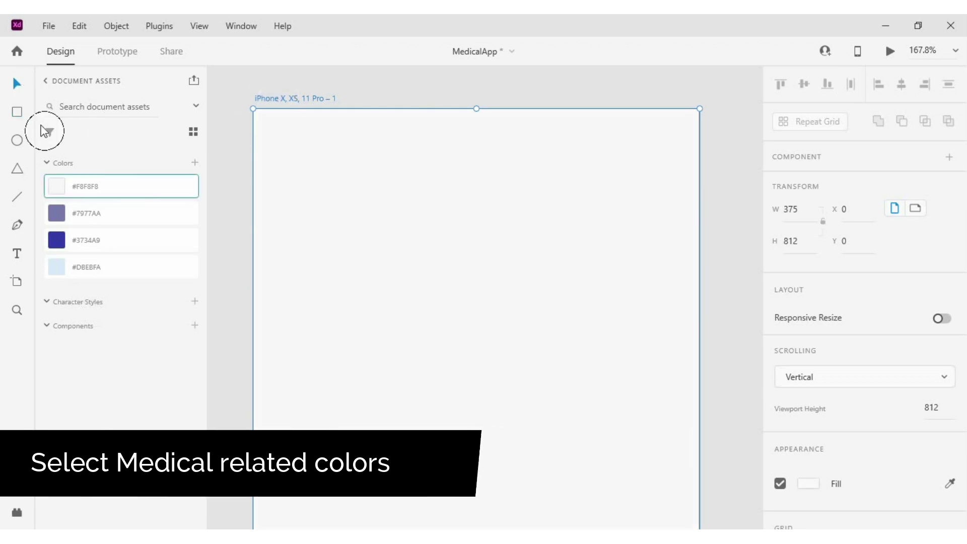
- Draw a full-width header rectangle across the top of the iPhone artboard
left_click(17, 111)
left_click_drag(260, 109, 699, 373)
left_click_drag(260, 241, 254, 241)
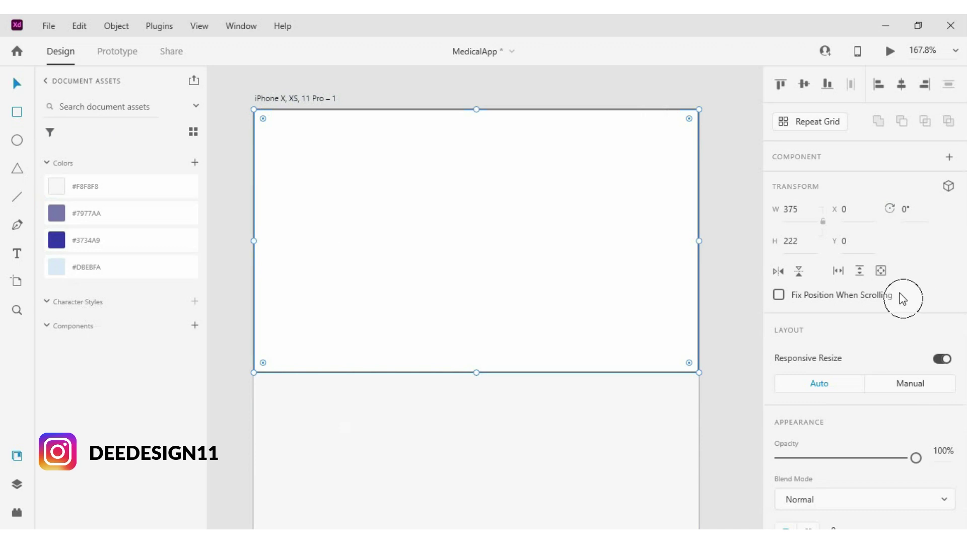
scroll(800, 126, "down", 3)
type("278")
key("Return")
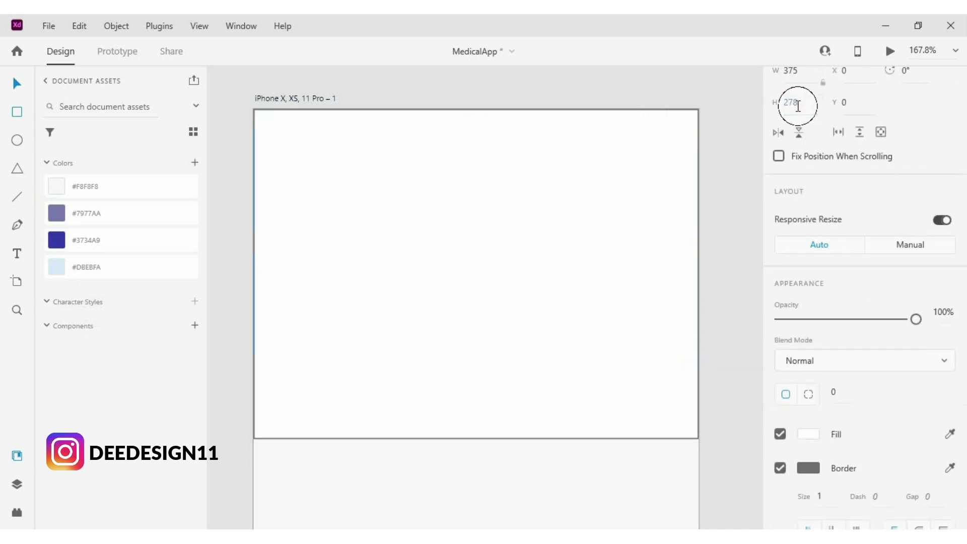
- Remove the header's border and fill it with the light blue #DBEBFA swatch
scroll(806, 252, "down", 3)
left_click(780, 329)
left_click(949, 296)
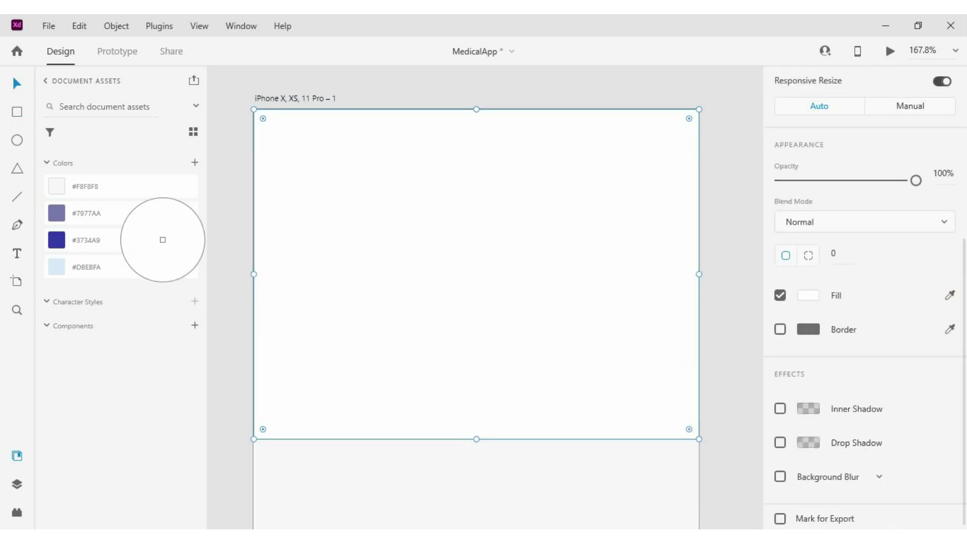
left_click(56, 265)
scroll(328, 200, "down", 1)
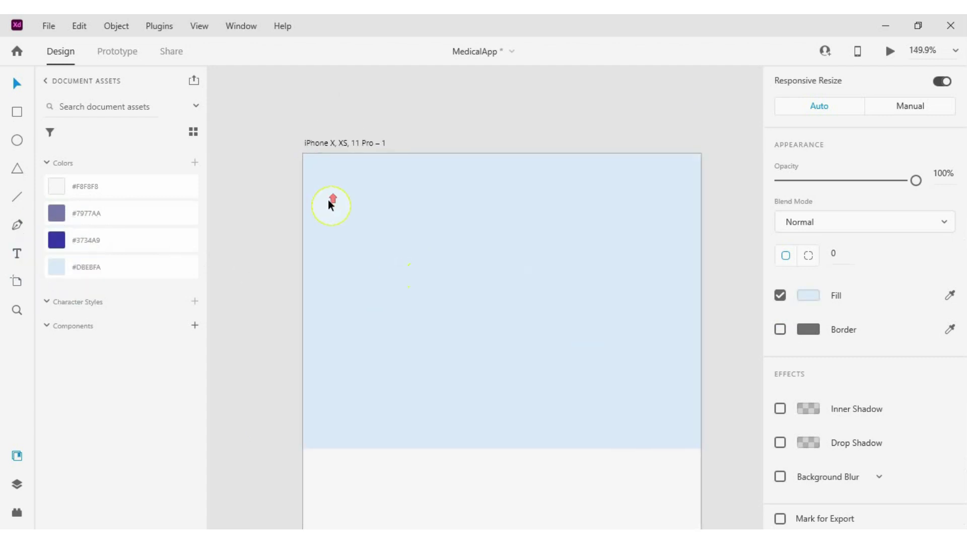
scroll(328, 200, "up", 1)
- Draw a 40×40 white circle near the header's top-left corner
left_click(17, 140)
left_click_drag(323, 178, 364, 219)
scroll(838, 168, "up", 5)
left_click(808, 213)
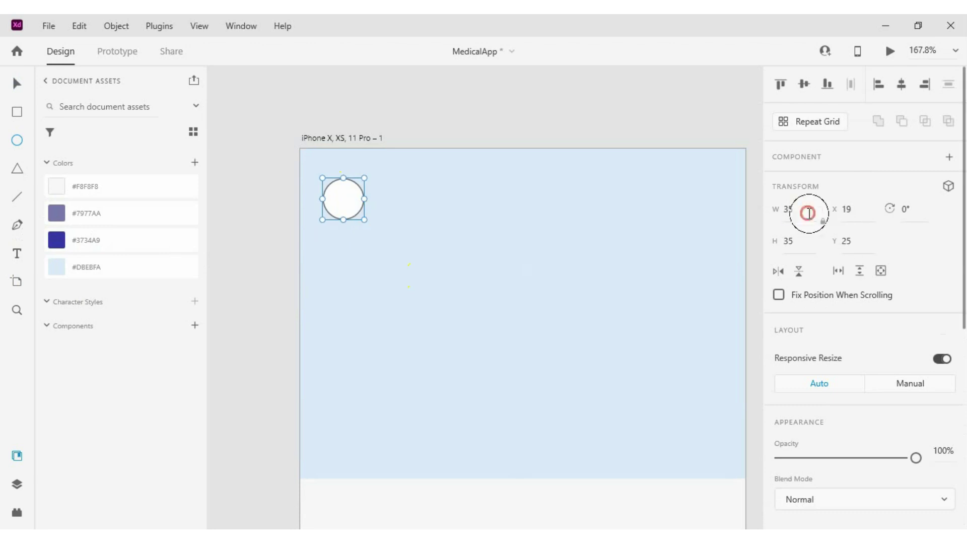
key("Return")
scroll(811, 216, "down", 5)
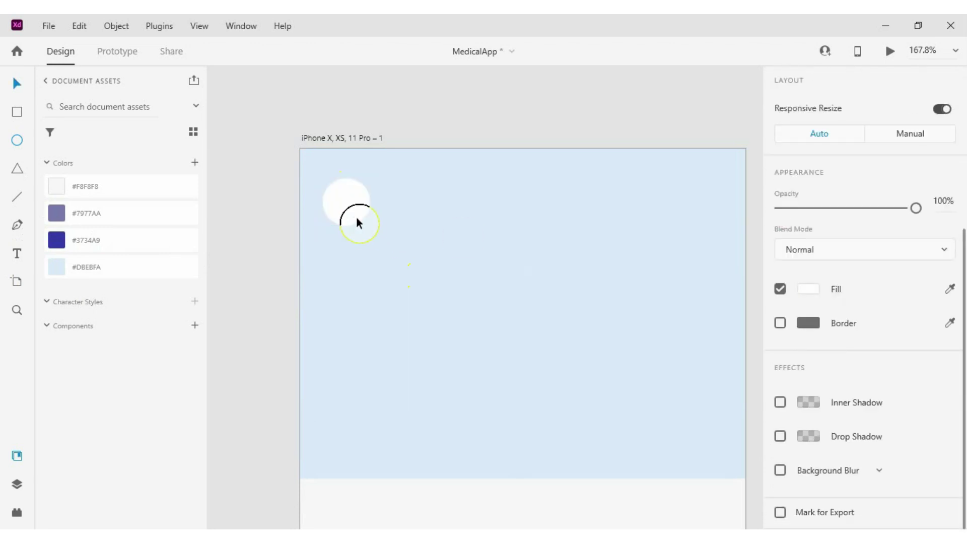
- Duplicate the circle to the header's top-right corner
left_click(361, 149)
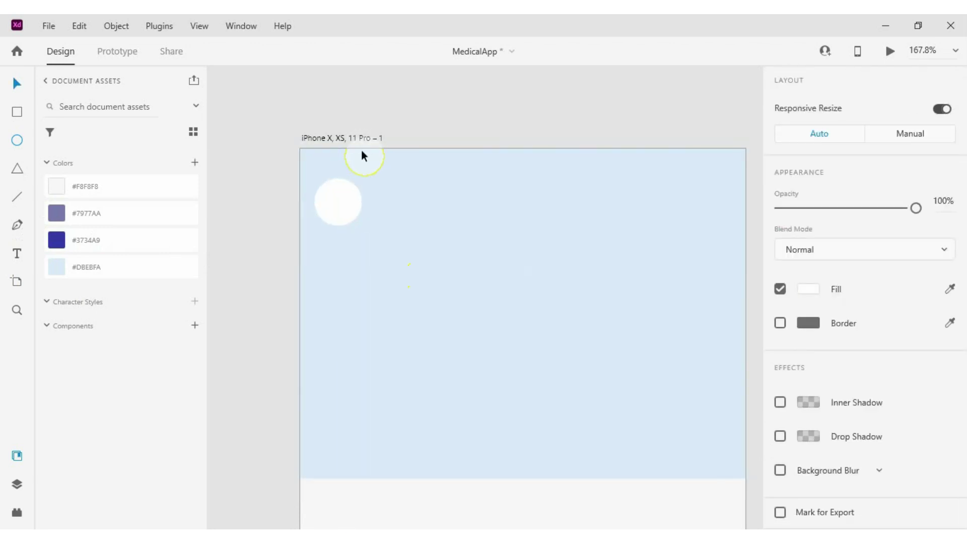
scroll(276, 162, "down", 1)
key("ctrl+a")
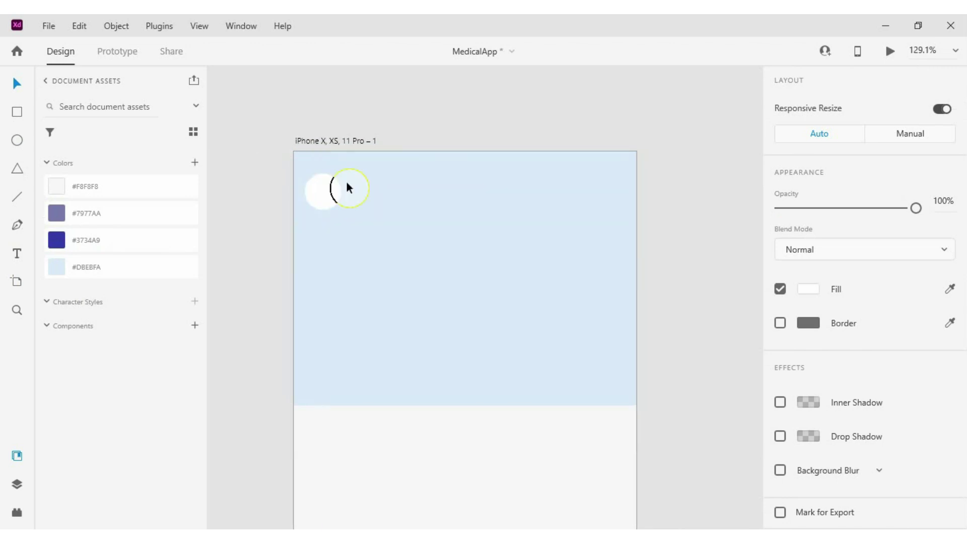
scroll(394, 236, "up", 3)
scroll(385, 250, "down", 2)
left_click_drag(290, 187, 632, 196)
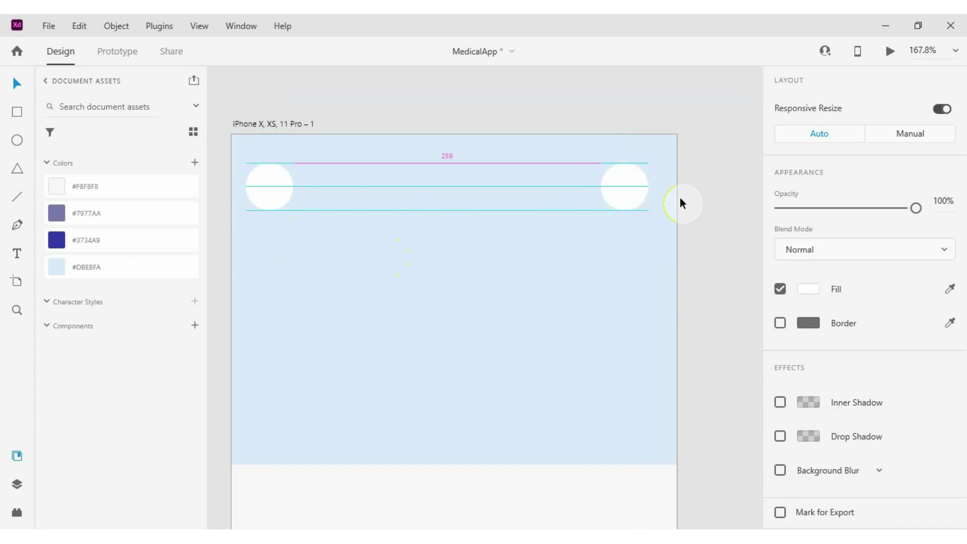
scroll(465, 189, "down", 4)
scroll(465, 189, "up", 1)
left_click(595, 173)
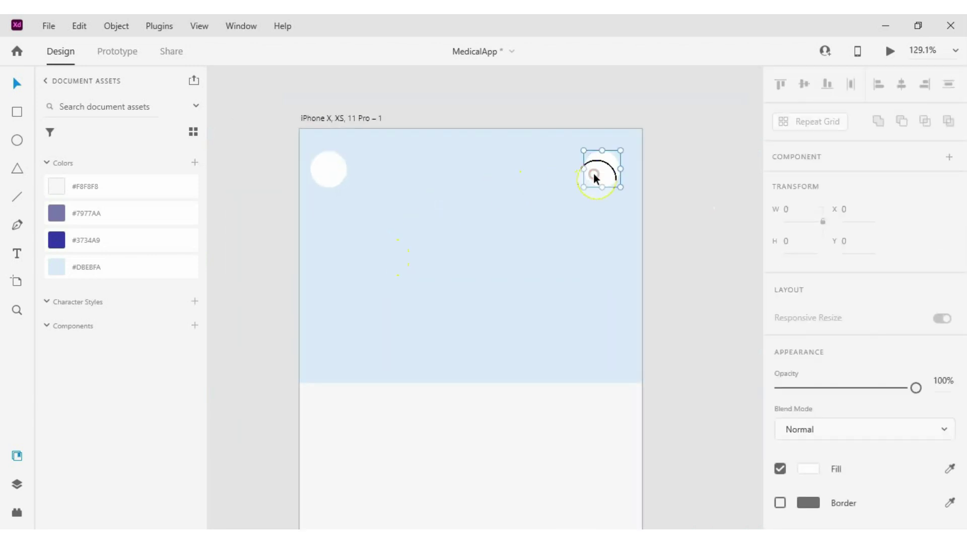
- Type the heading 'Find your favourite Doctor' and colour it dark blue #3734A9
key("e")
left_click(328, 242)
type("Find you")
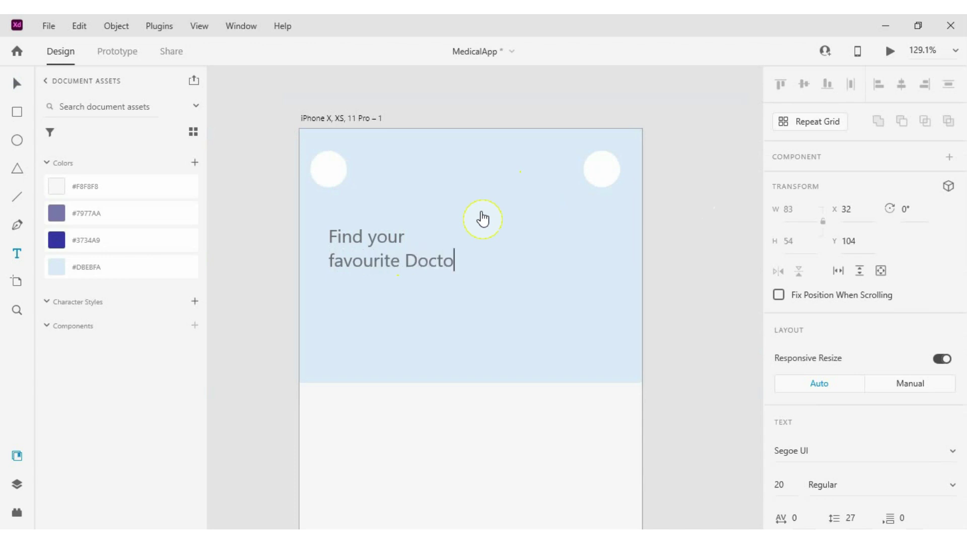
type("r")
key("Escape")
left_click(79, 237)
scroll(807, 206, "down", 5)
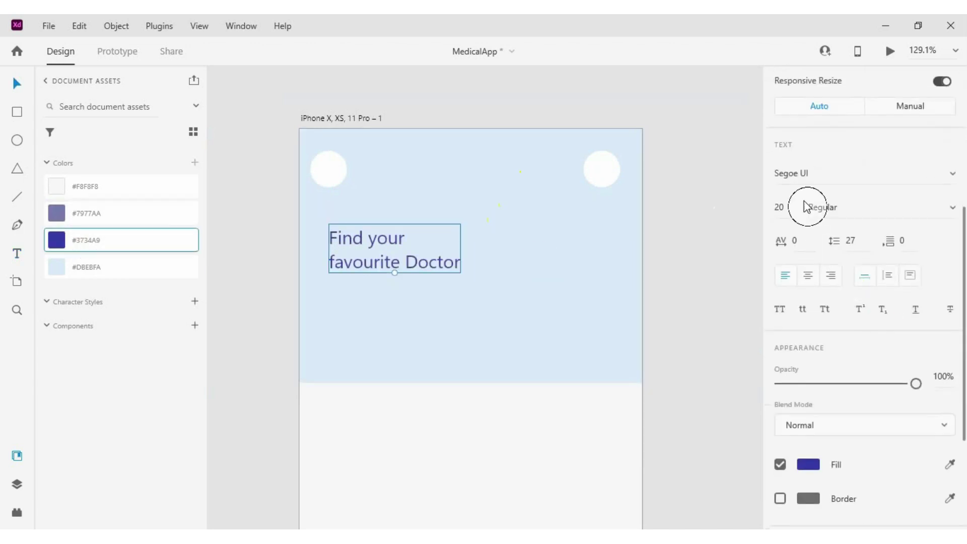
key("Tab")
type("Nuni")
- Set the heading to Nunito, size 28, ExtraBold weight
key("Return")
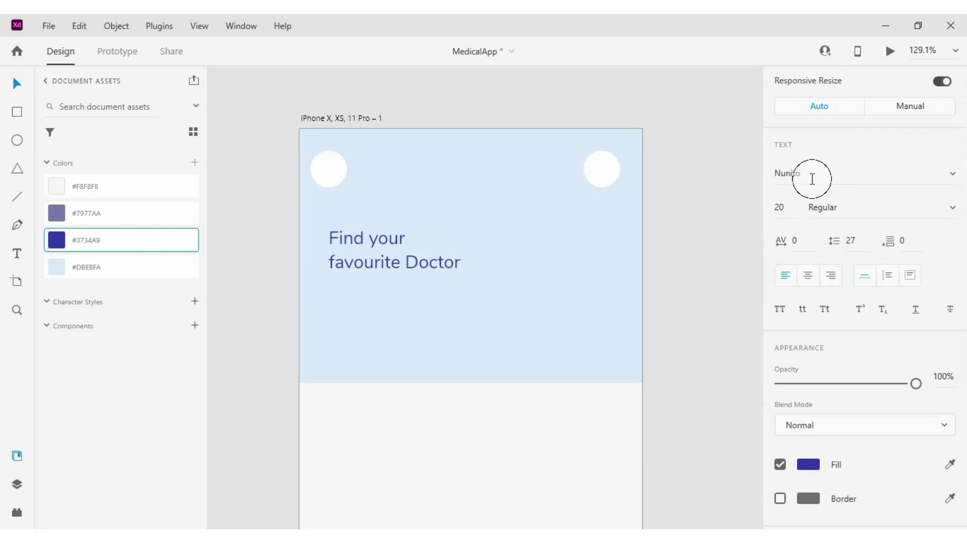
type("28")
key("Return")
left_click(853, 207)
type("Bold")
key("Return")
key("Down")
key("Down")
key("Down")
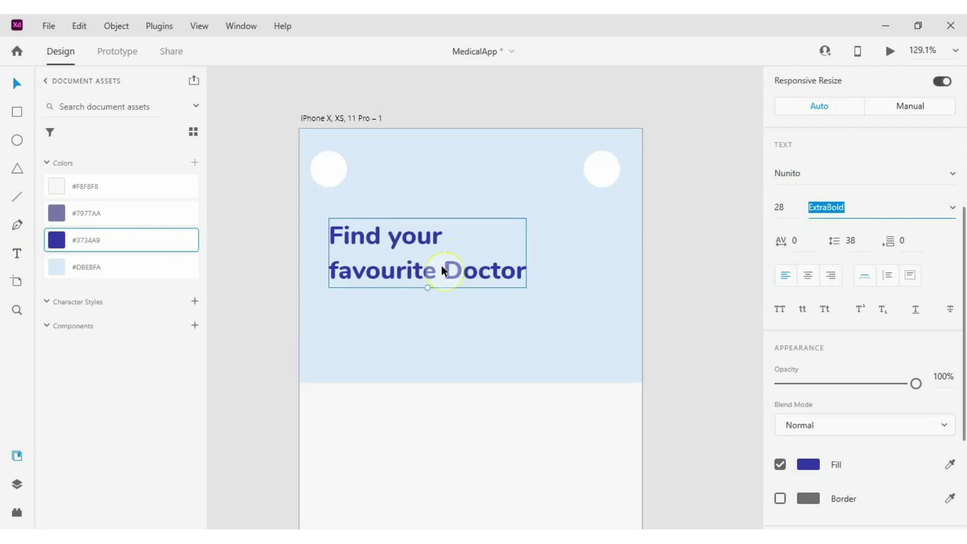
- Tighten the heading's line spacing and shift it lower and further left
left_click(860, 241)
type("33")
key("Return")
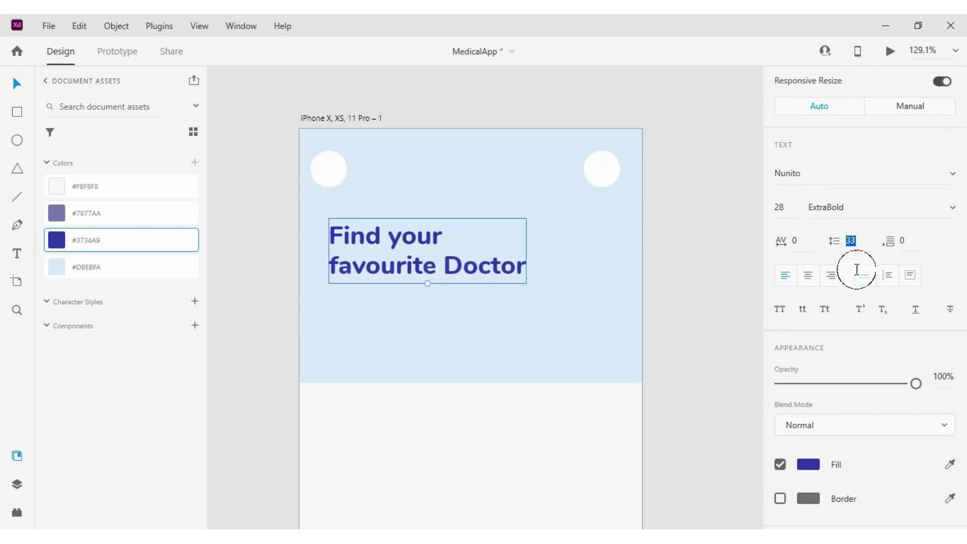
left_click_drag(439, 263, 421, 307)
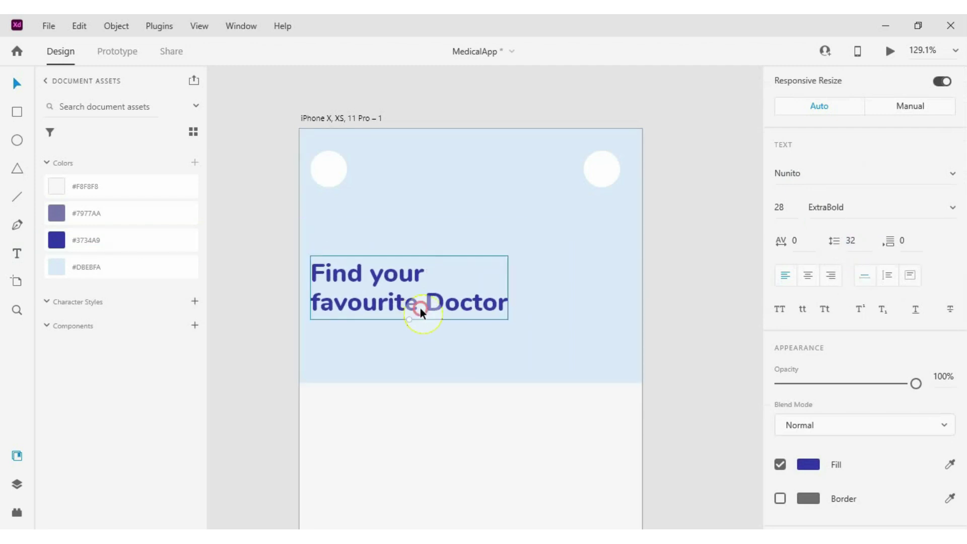
key("shift+Up")
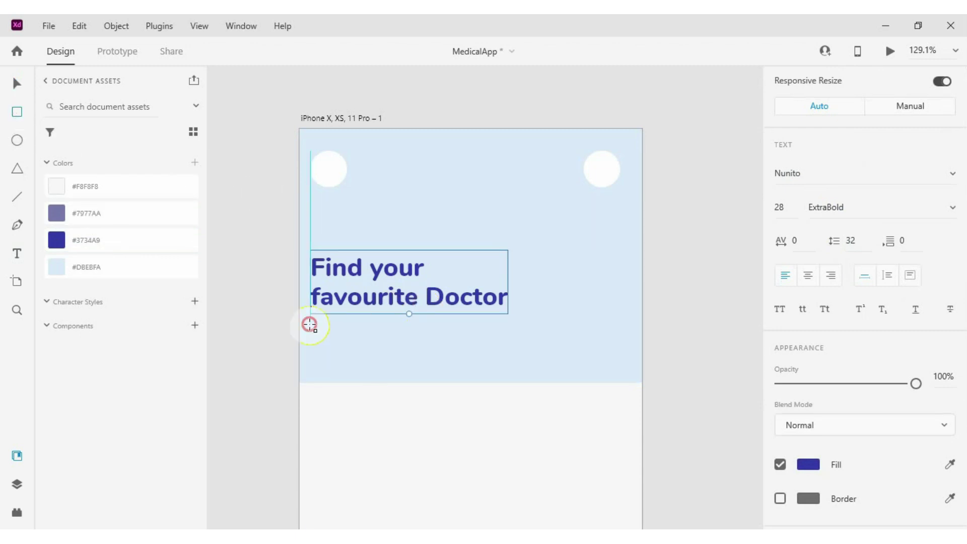
- Draw a 351-wide white bar below the heading and remove its border
left_click_drag(310, 325, 630, 370)
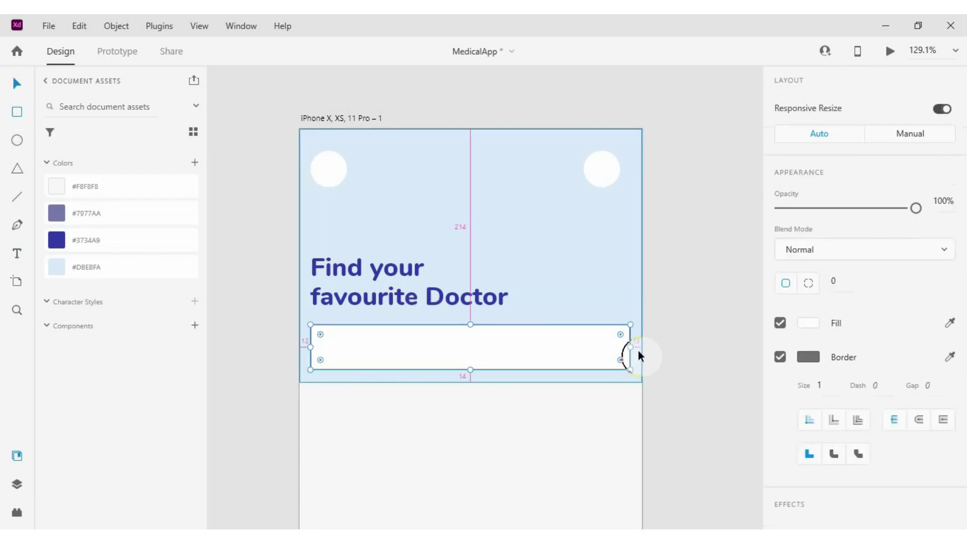
key("v")
left_click(790, 209)
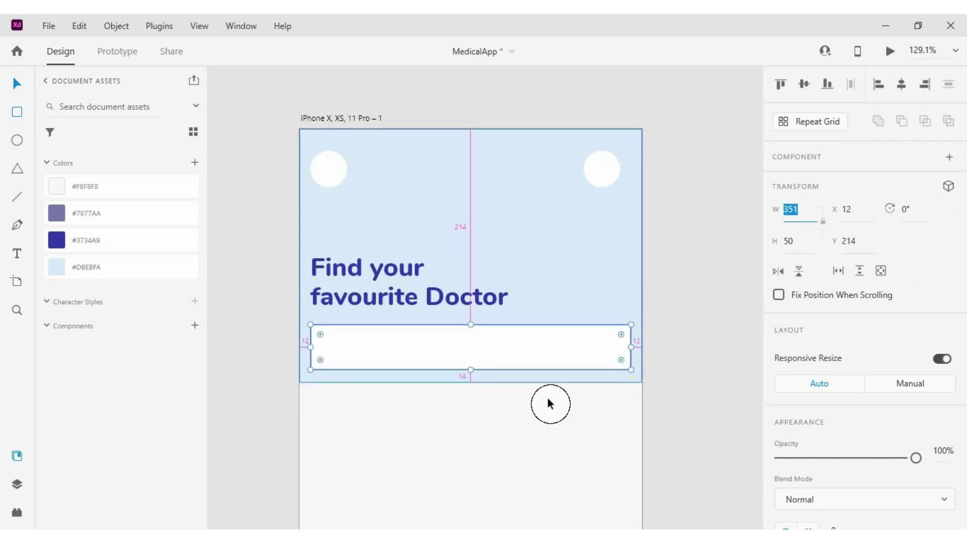
scroll(468, 418, "up", 3)
left_click(593, 330)
scroll(840, 325, "down", 5)
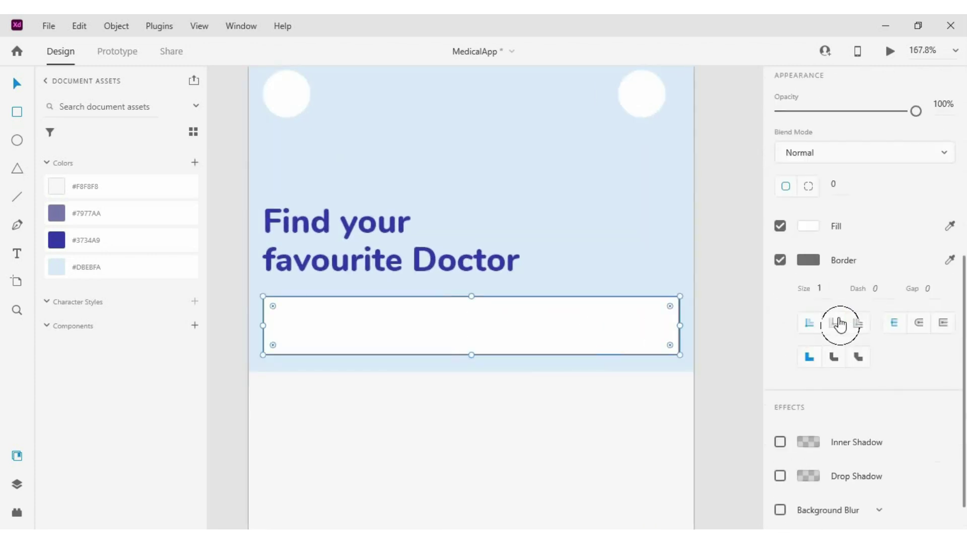
left_click(785, 266)
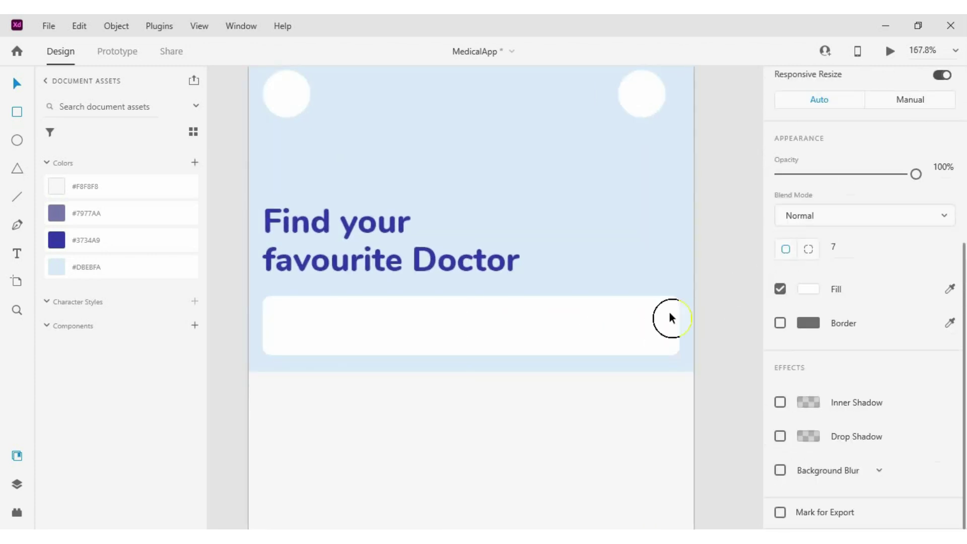
scroll(814, 235, "up", 5)
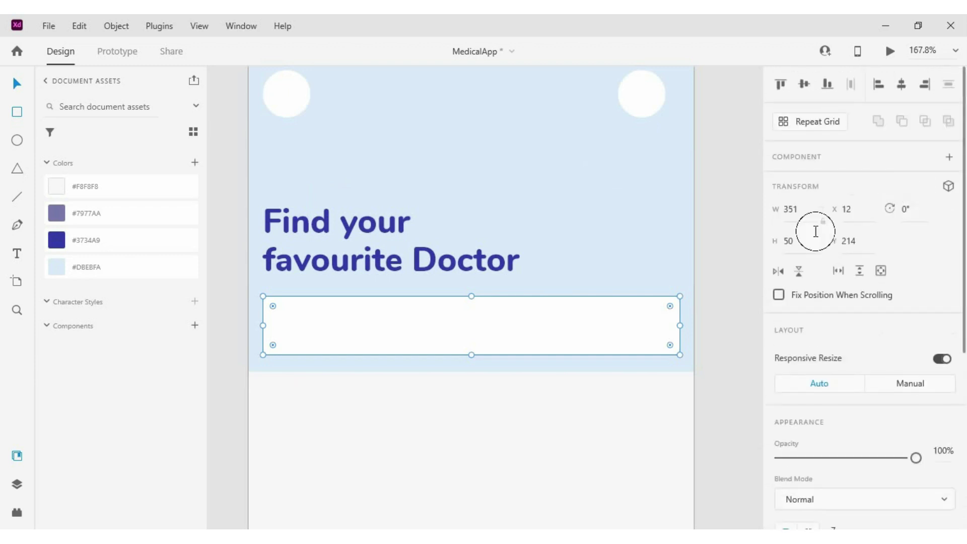
- Type 'Search a Doctor or Speciality' in the bar and colour it #7977AA
key("t")
left_click(308, 325)
type("Search a Doctor or Speciality")
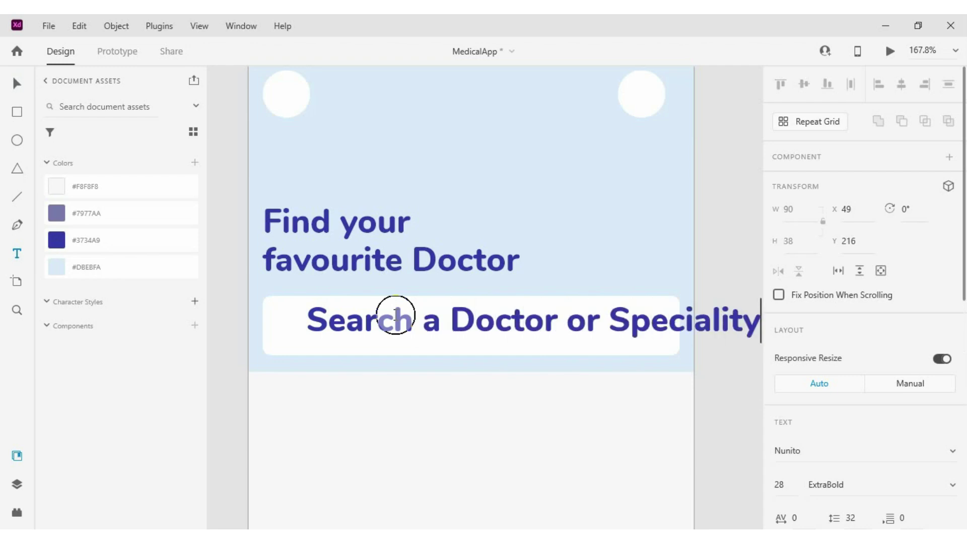
key("Escape")
left_click(121, 213)
scroll(820, 324, "down", 5)
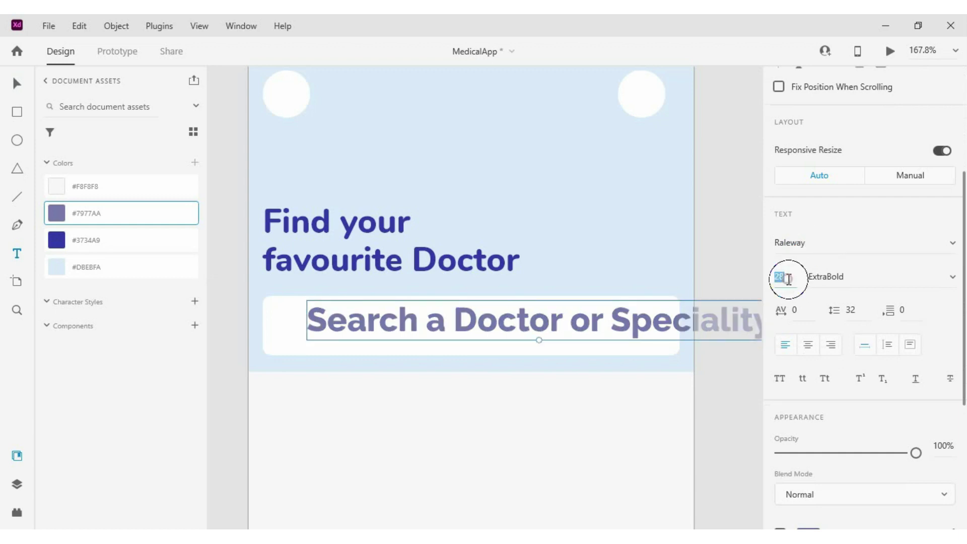
left_click(786, 277)
- Make the placeholder Raleway Regular 14 and nudge it left into place
type("14")
key("Return")
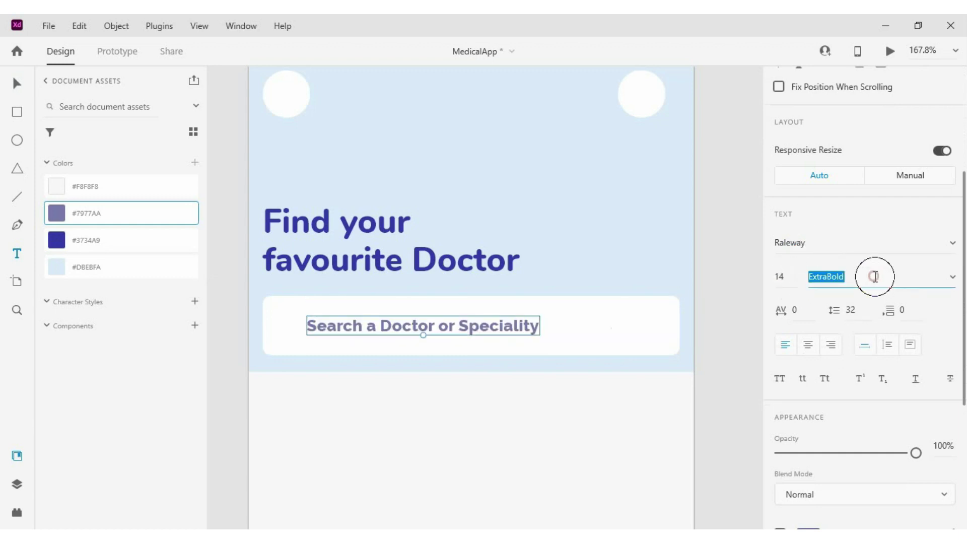
type("Regular")
key("Tab")
key("Escape")
key("shift+Left")
key("shift+Left")
key("shift+Left")
key("shift+Left")
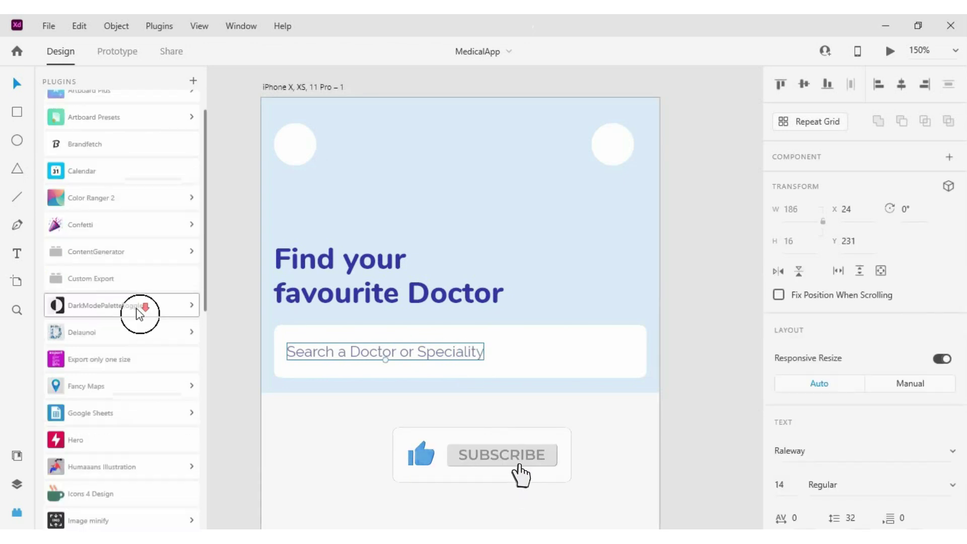
- Insert a 16 px search icon from Icons 4 Design at the bar's right end
scroll(139, 313, "down", 5)
left_click(134, 217)
type("search")
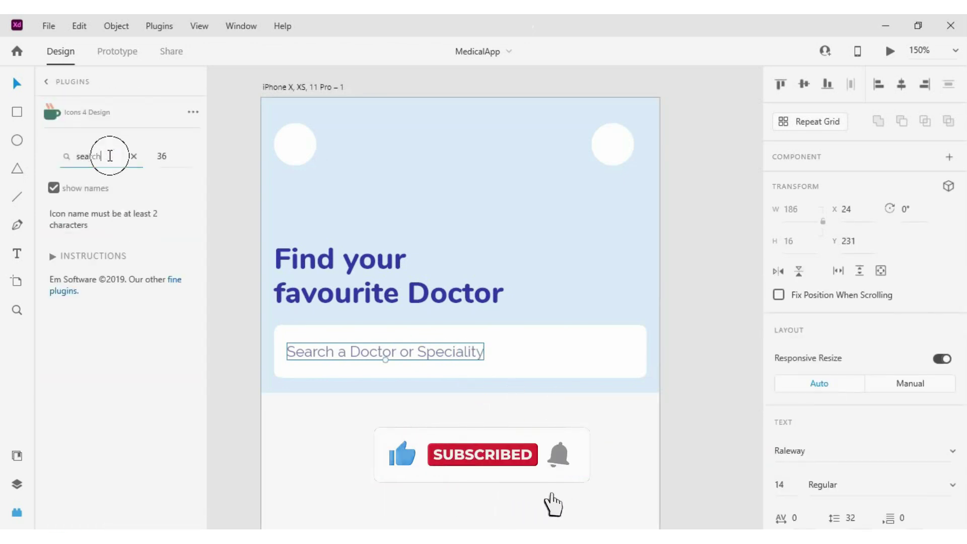
left_click(184, 159)
type("16")
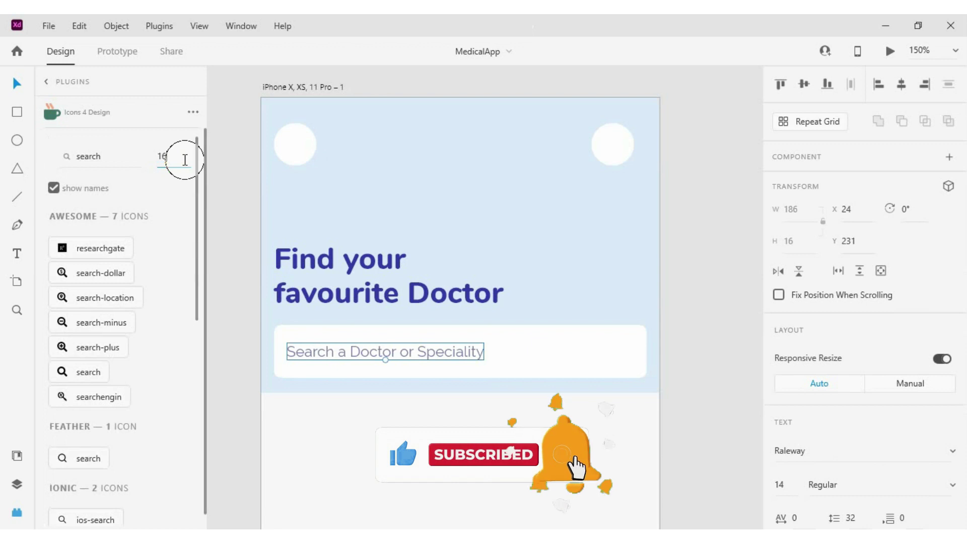
left_click(81, 457)
left_click_drag(270, 108, 621, 357)
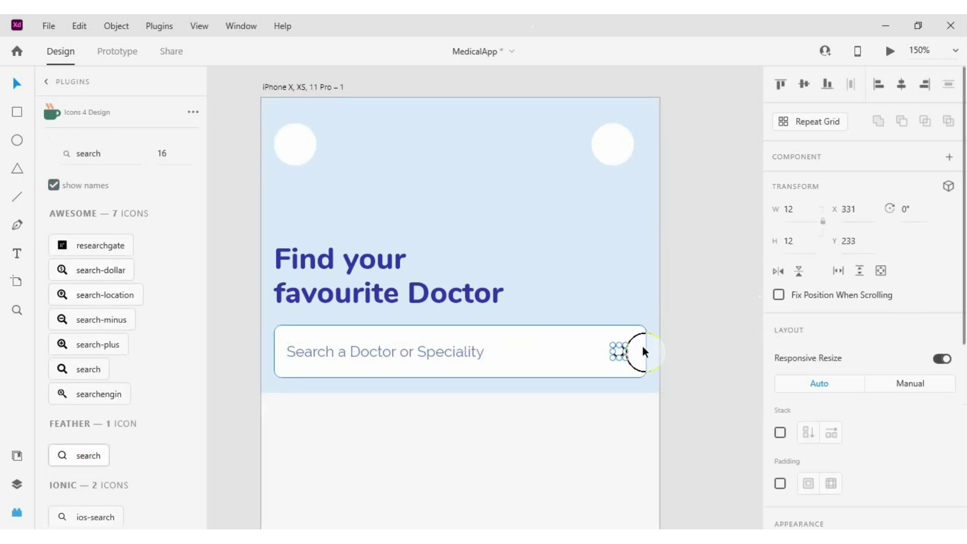
scroll(641, 350, "up", 3)
left_click_drag(601, 316, 606, 314)
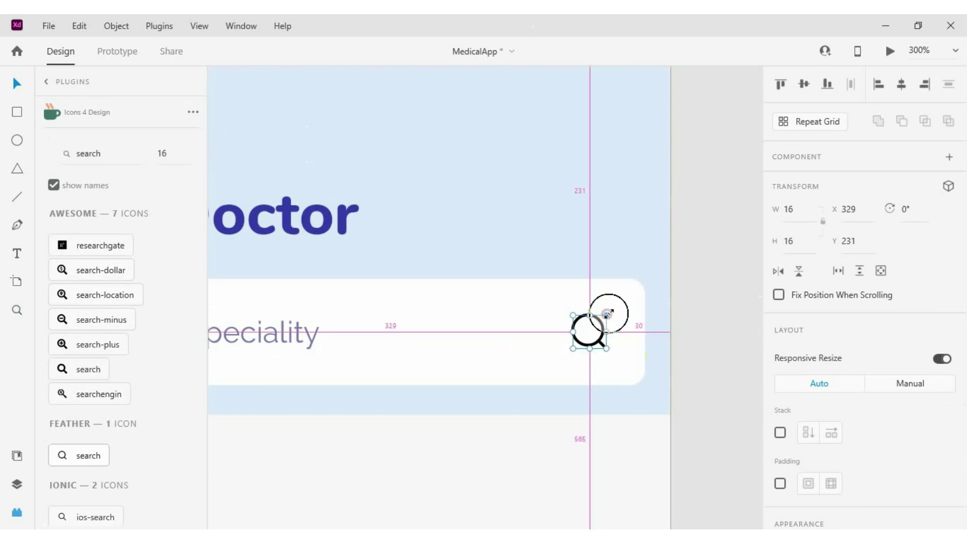
- Copy the #7977AA colour from the document's saved colours
left_click(33, 450)
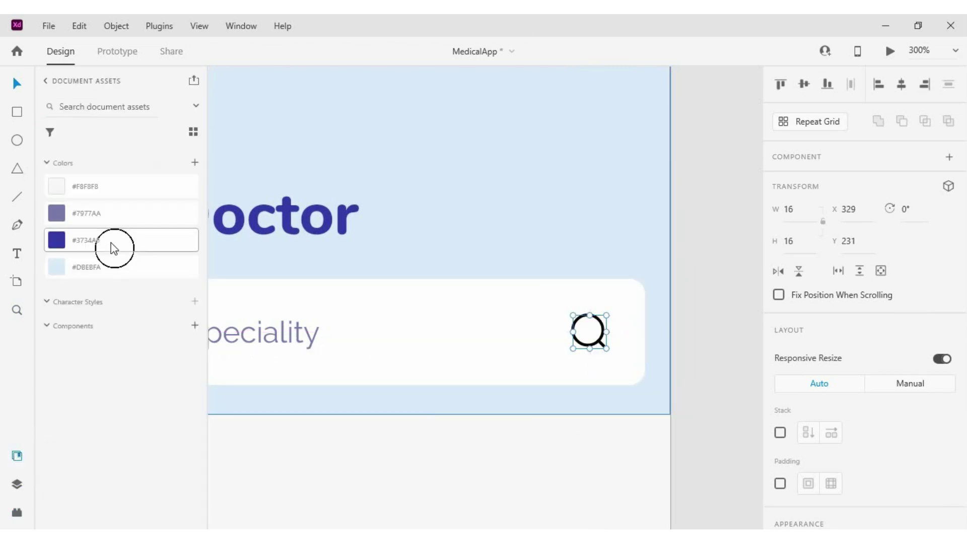
right_click(123, 215)
left_click(187, 274)
- Give the search box a black drop shadow at 10% opacity
key("ctrl+0")
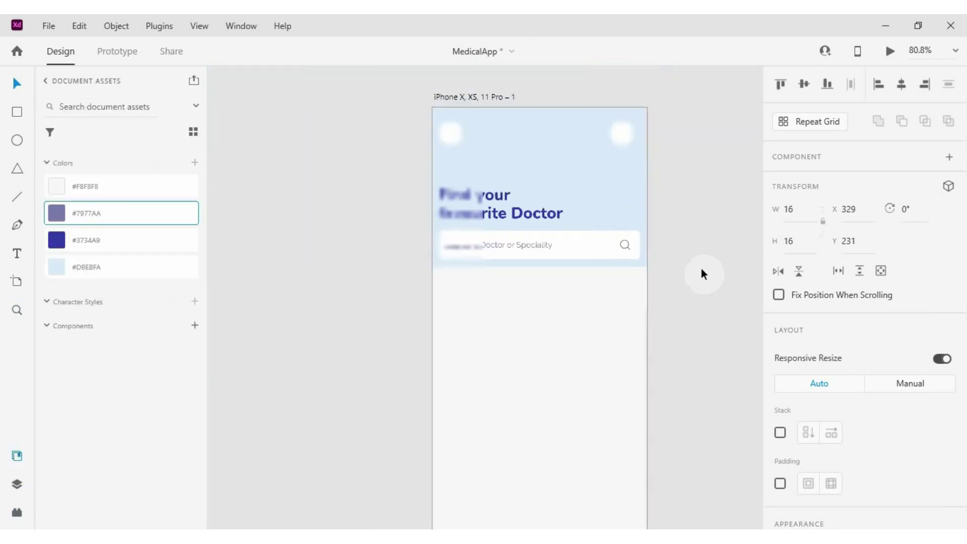
scroll(582, 285, "up", 2)
scroll(915, 307, "down", 5)
left_click(781, 436)
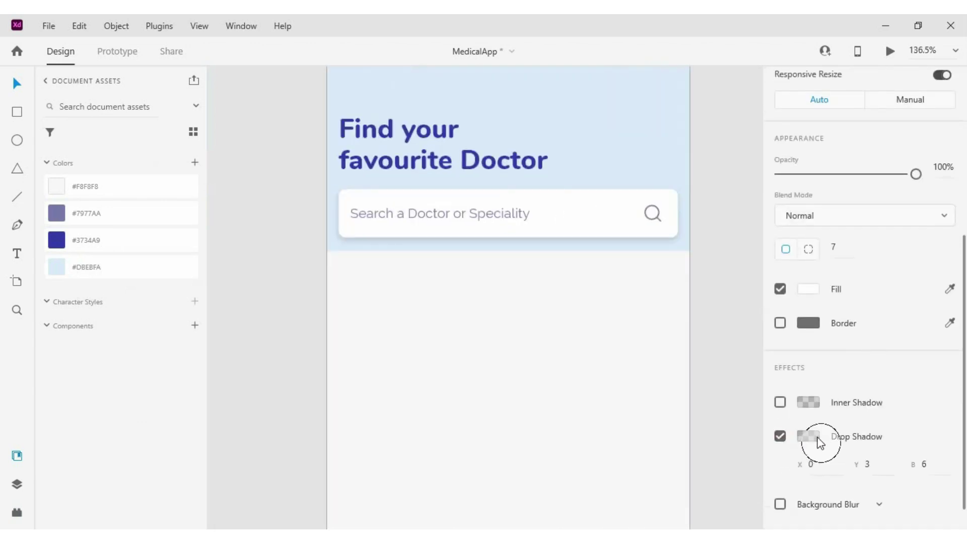
left_click(811, 436)
left_click(758, 472)
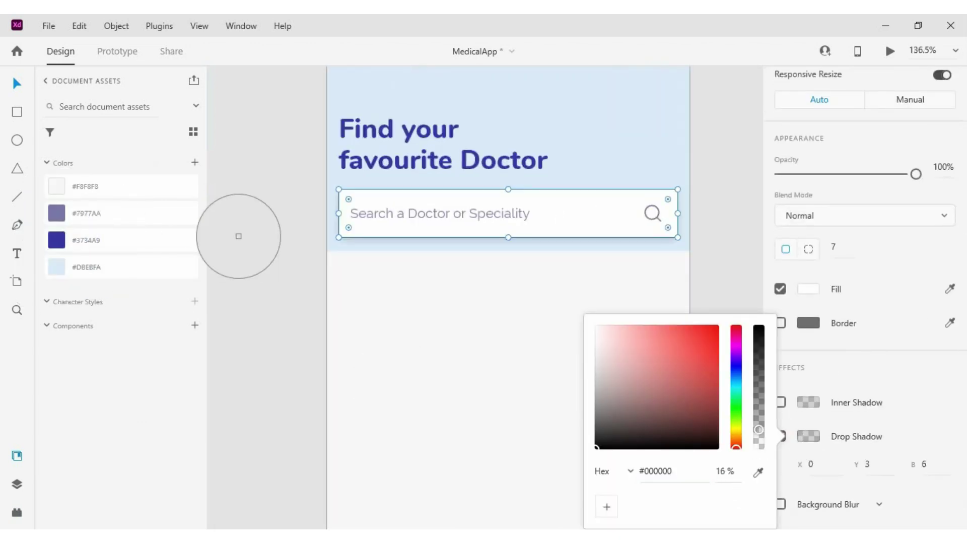
left_click(61, 214)
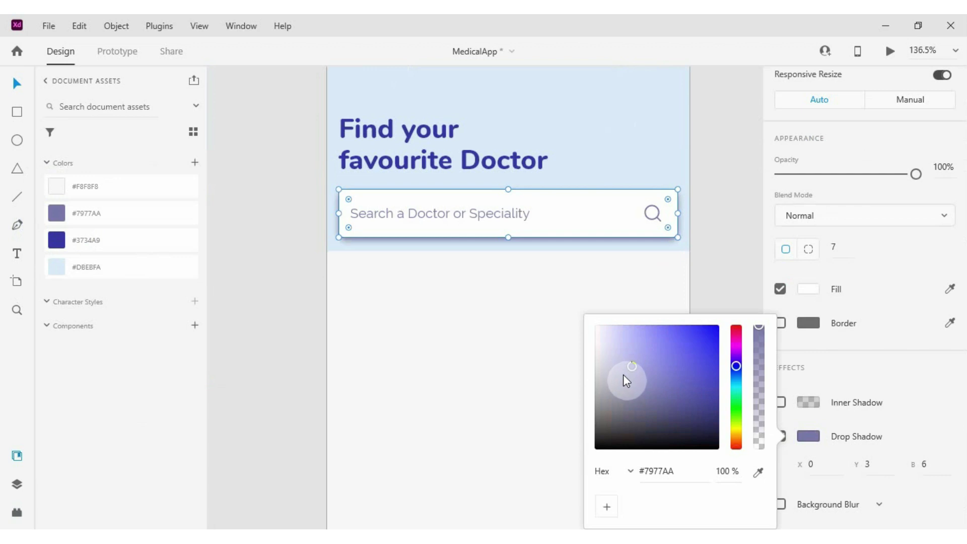
left_click_drag(618, 426, 595, 447)
left_click(733, 471)
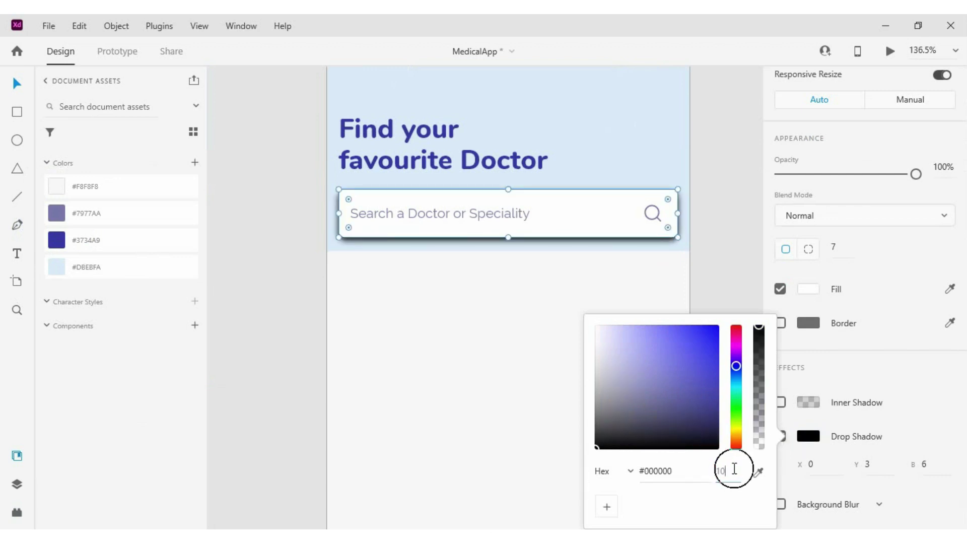
key("Return")
- Offset the shadow 6 px downward with a blur of 10
left_click(867, 463)
key("Up")
key("Up")
key("Up")
left_click(926, 464)
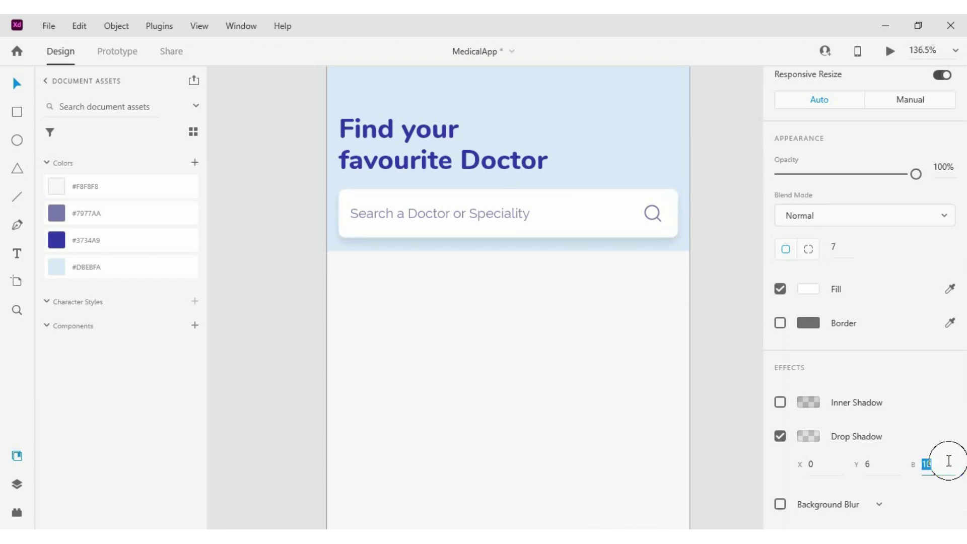
left_click(732, 307)
scroll(483, 297, "down", 2)
scroll(502, 297, "up", 1)
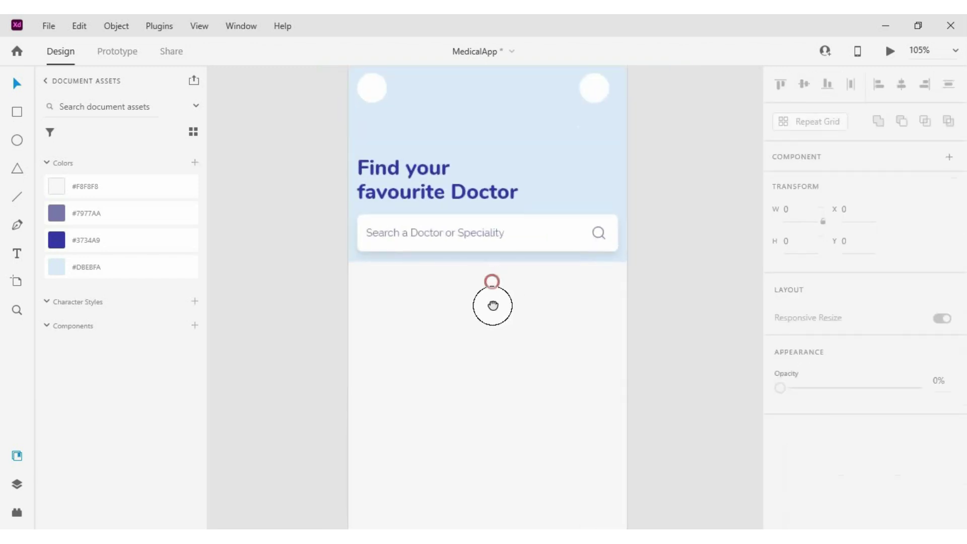
- Insert the Feather 'menu' icon from Icons 4 Design for the top-left circle
left_click_drag(492, 305, 453, 321)
left_click(338, 135)
key("ctrl+3")
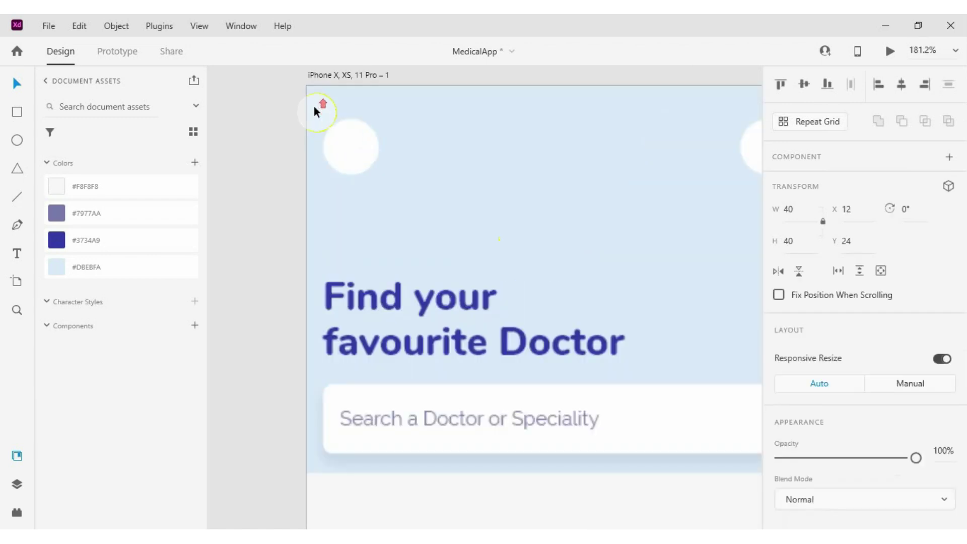
key("ctrl+alt+p")
double_click(112, 150)
type("menu")
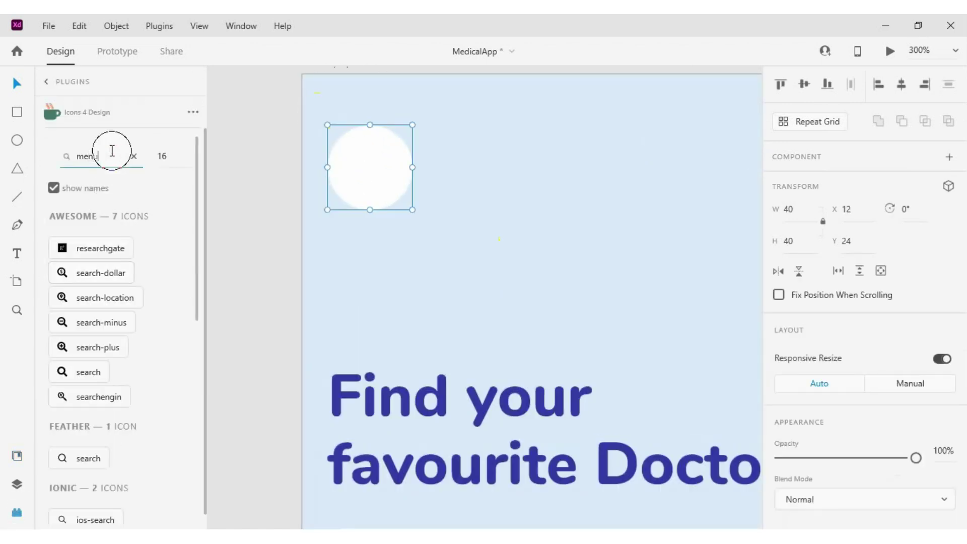
left_click(99, 255)
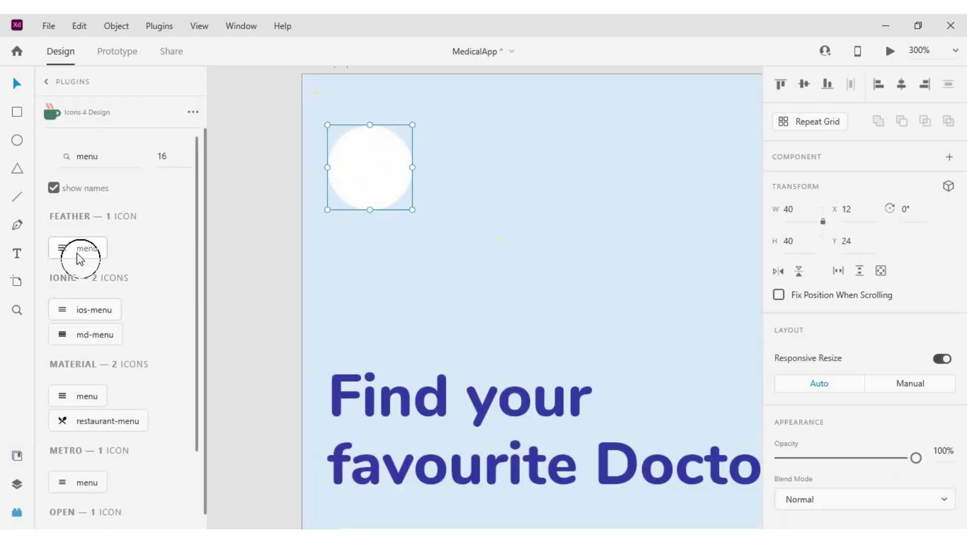
key("ctrl+0")
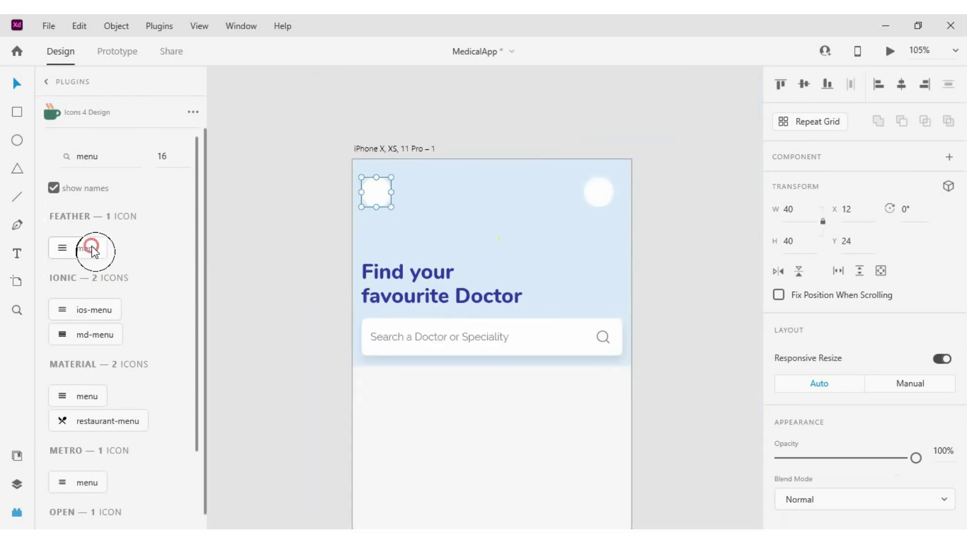
left_click(92, 251)
- Centre the menu icon in the circle and shorten its top line
scroll(391, 183, "up", 5)
left_click_drag(444, 228, 347, 237)
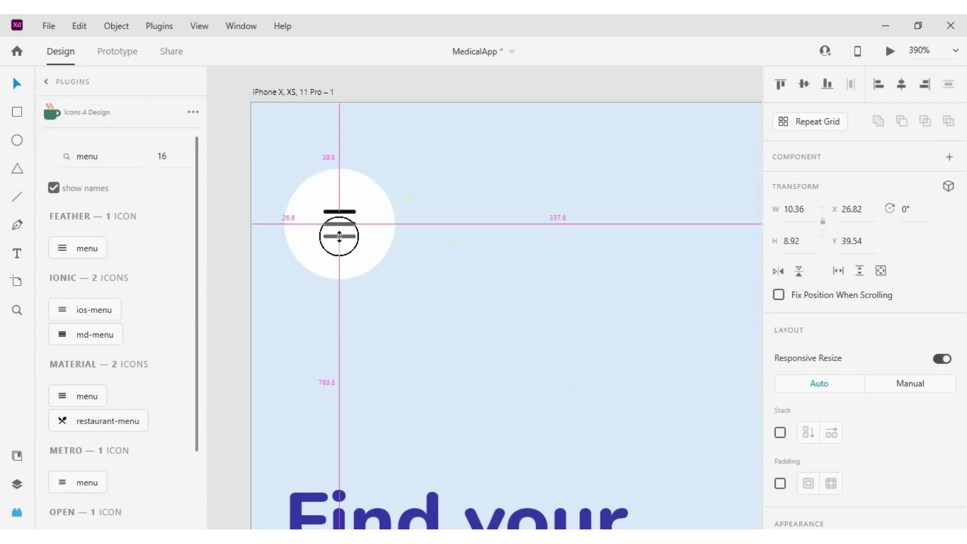
scroll(339, 237, "up", 5)
double_click(415, 178)
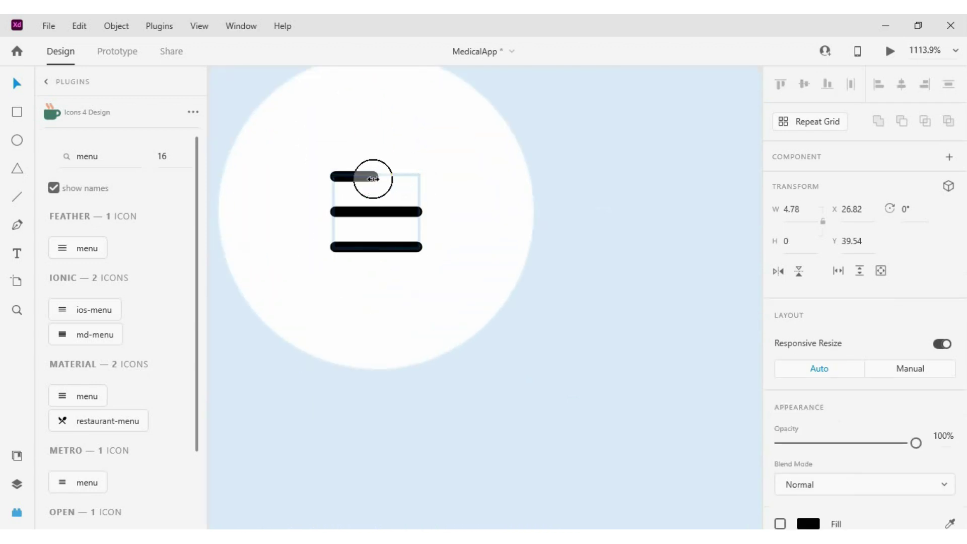
scroll(417, 189, "down", 8)
- Colour the menu icon dark blue #3734A9
left_click(17, 455)
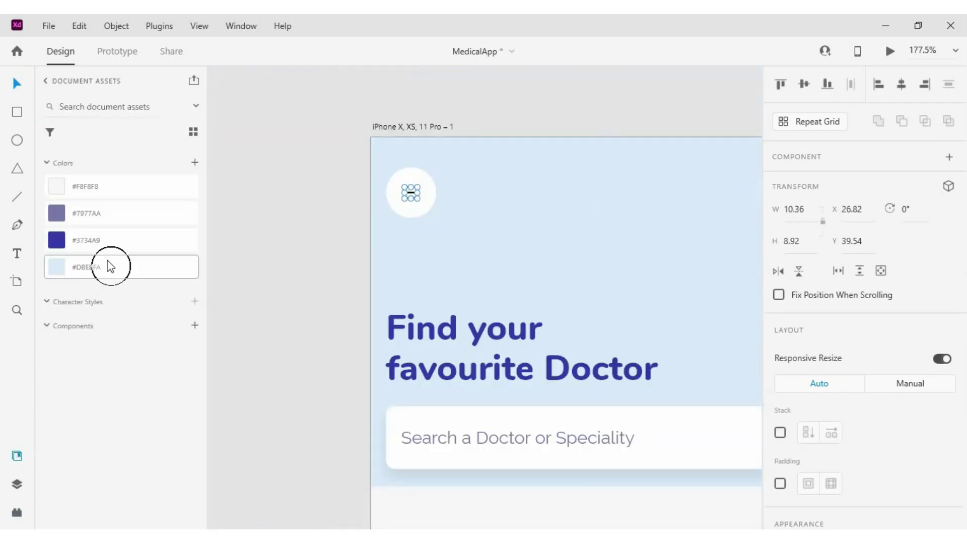
right_click(121, 213)
left_click(109, 260)
right_click(112, 239)
left_click(183, 274)
- Group the menu icon with its white circle
scroll(472, 196, "up", 5)
left_click(306, 187)
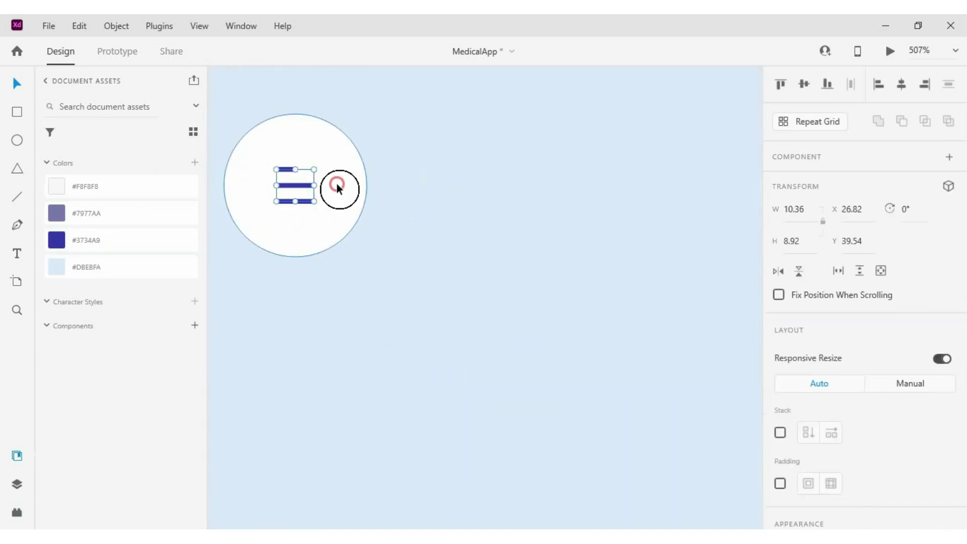
left_click(339, 188, "shift")
scroll(371, 185, "down", 7)
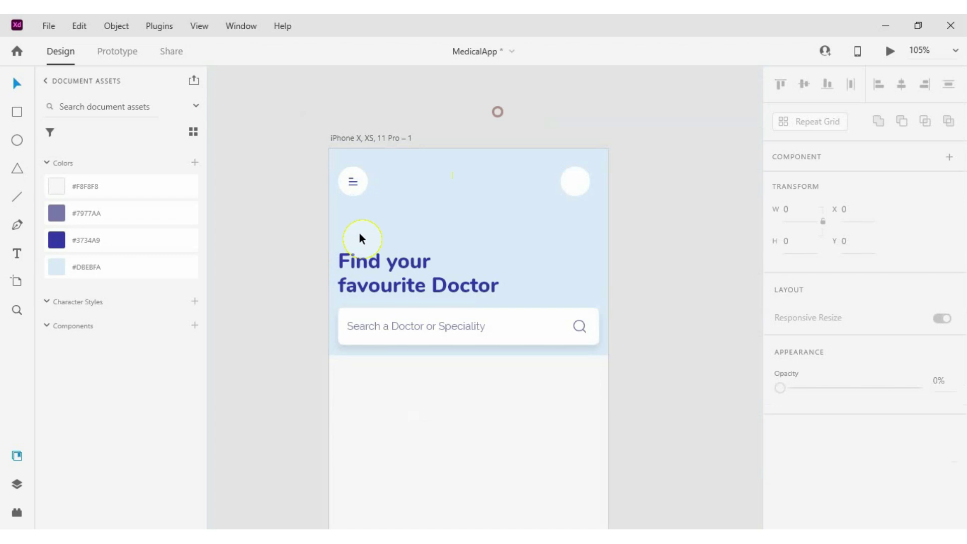
scroll(361, 237, "up", 3)
key("ctrl+g")
scroll(840, 389, "down", 5)
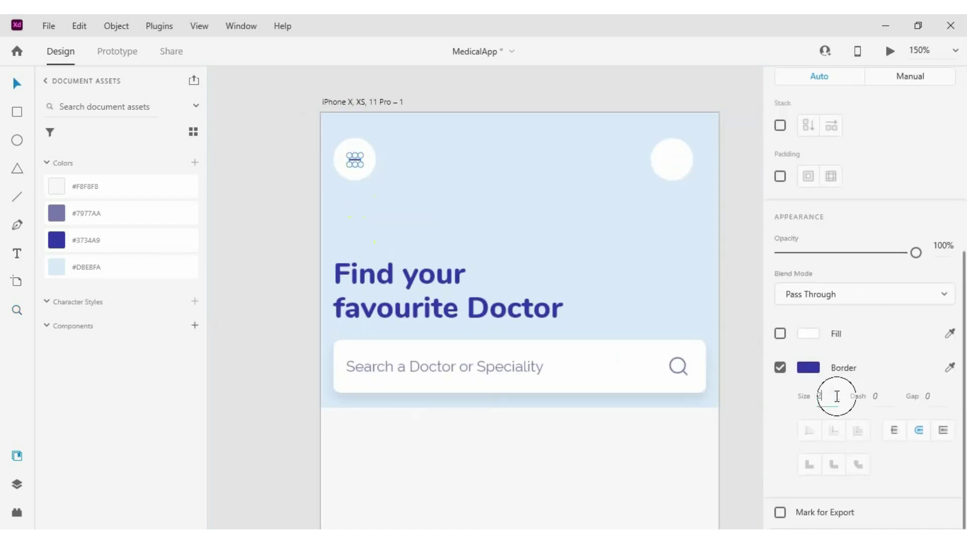
left_click(293, 187)
left_click(674, 159)
- Fill the top-right circle with a random Generated.photos face via UI Faces
left_click(46, 80)
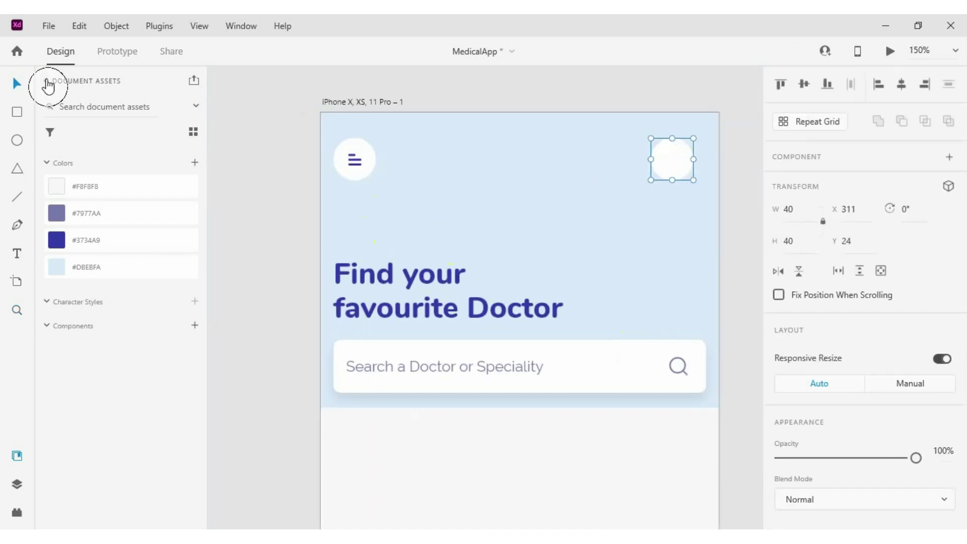
left_click(16, 513)
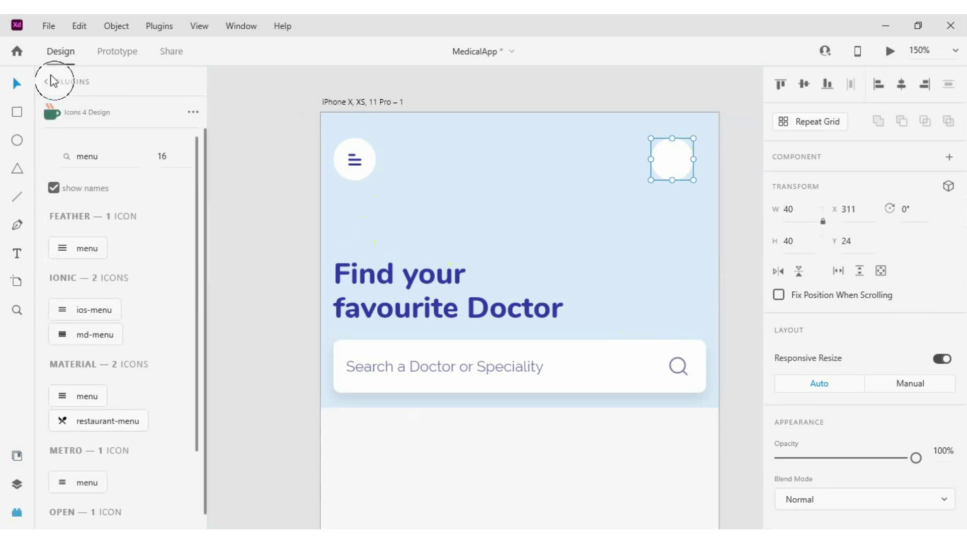
left_click(50, 81)
scroll(130, 248, "down", 10)
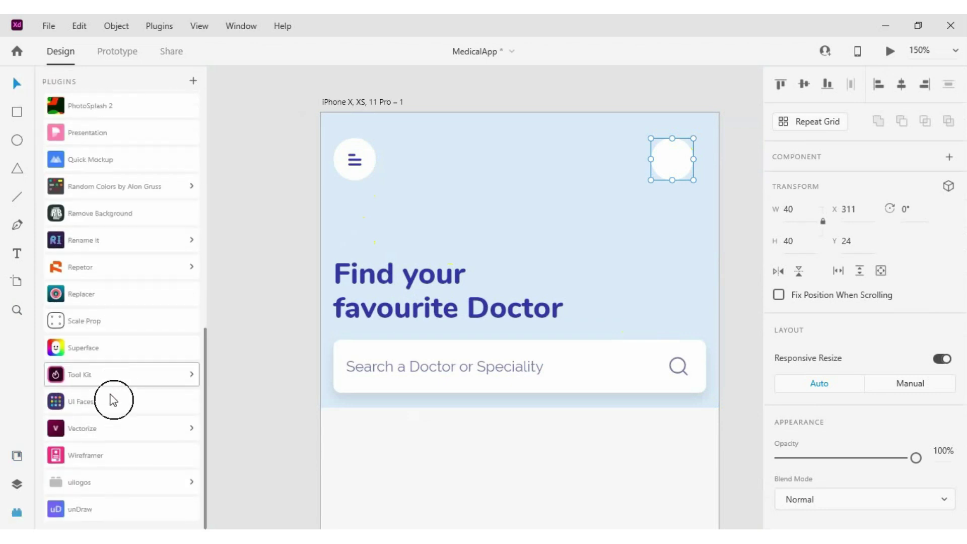
left_click(113, 399)
left_click(98, 260)
left_click(146, 447)
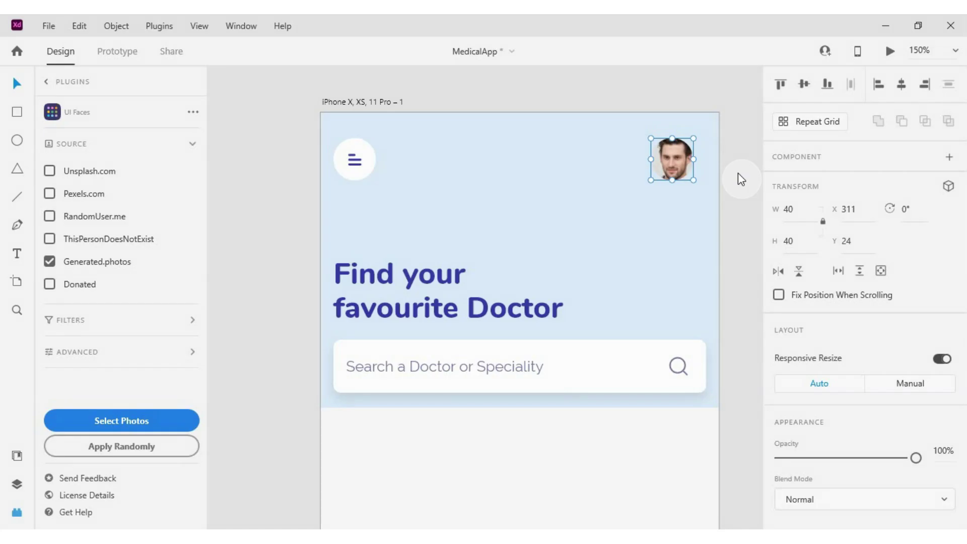
left_click(443, 276)
- Draw a white 138 px square on the header beside the heading
scroll(645, 206, "down", 1)
scroll(475, 231, "up", 2)
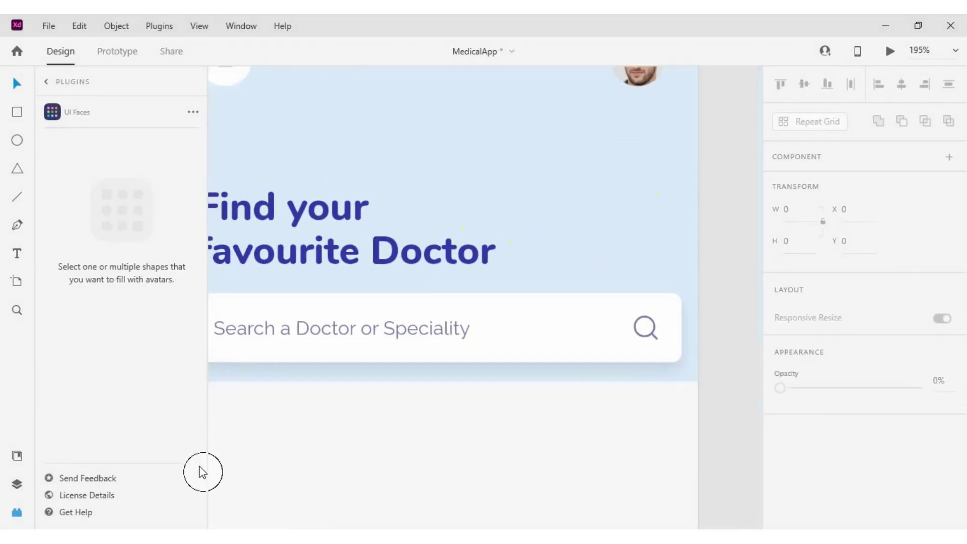
left_click(27, 115)
left_click_drag(535, 98, 688, 250)
left_click_drag(604, 208, 579, 237)
left_click_drag(505, 138, 465, 103)
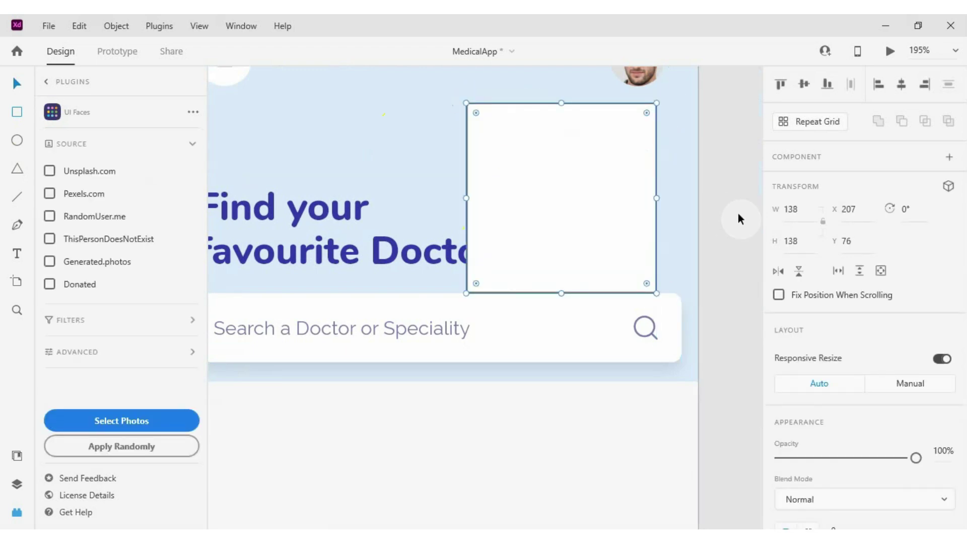
type("4")
left_click_drag(598, 207, 605, 218)
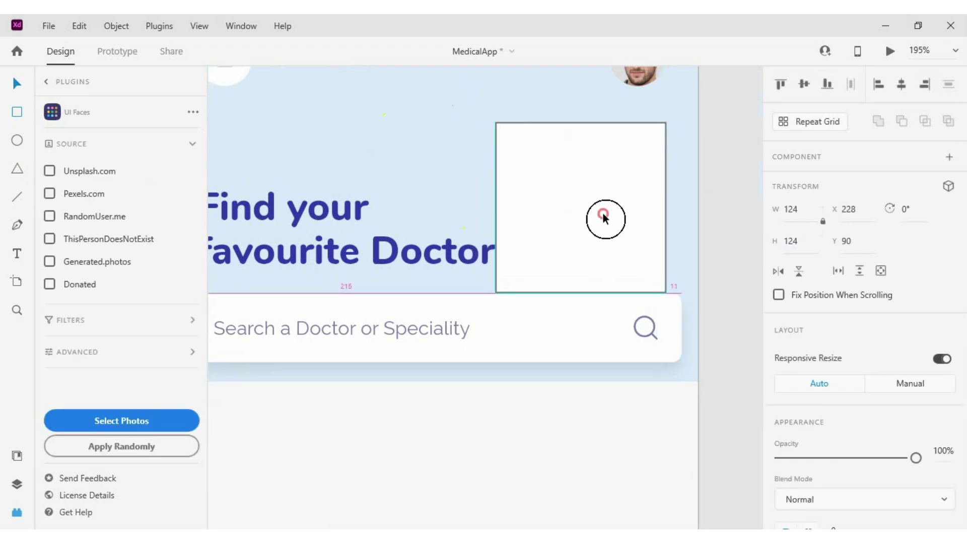
scroll(781, 237, "down", 5)
left_click(709, 197)
- Place doctor.png from the image folder into the white square
key("ctrl+0")
left_click(529, 233)
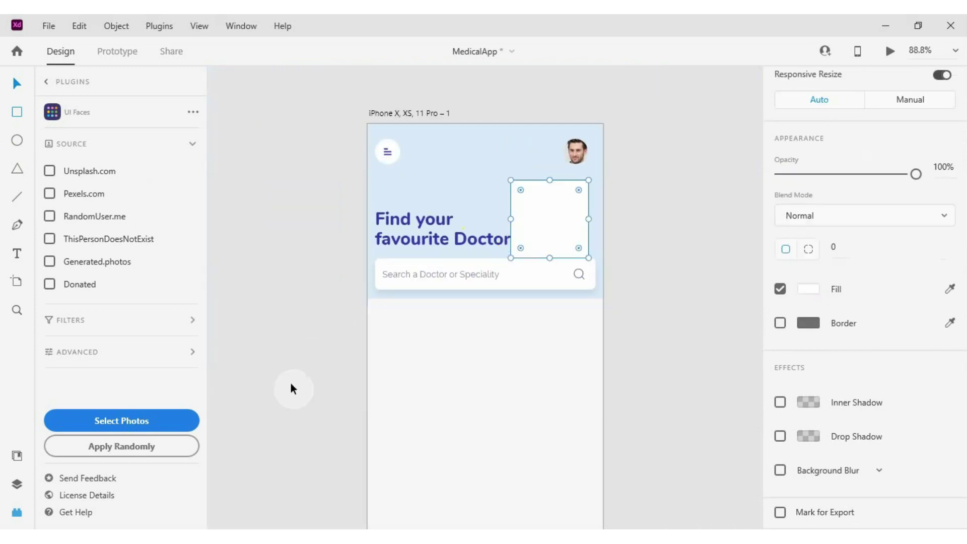
left_click(291, 388)
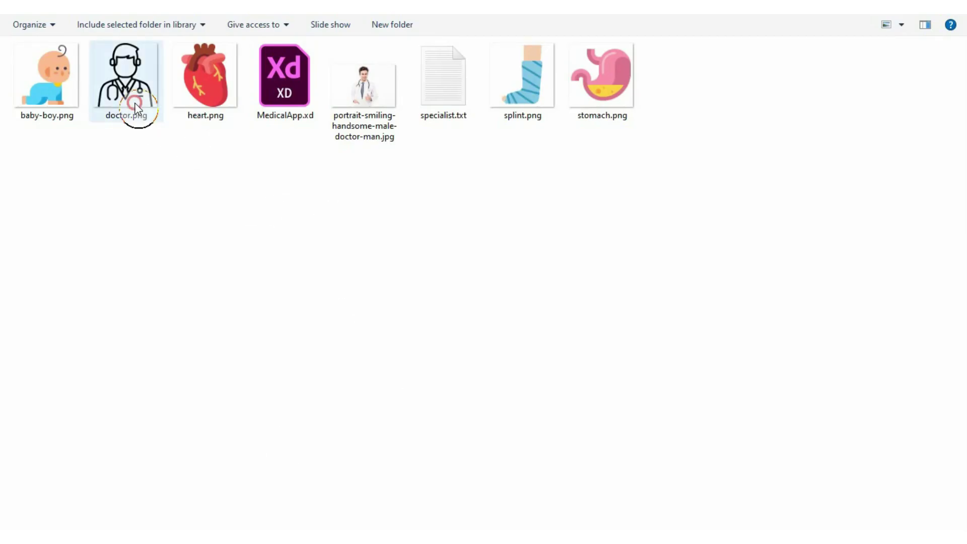
left_click_drag(134, 103, 594, 243)
scroll(533, 214, "up", 5)
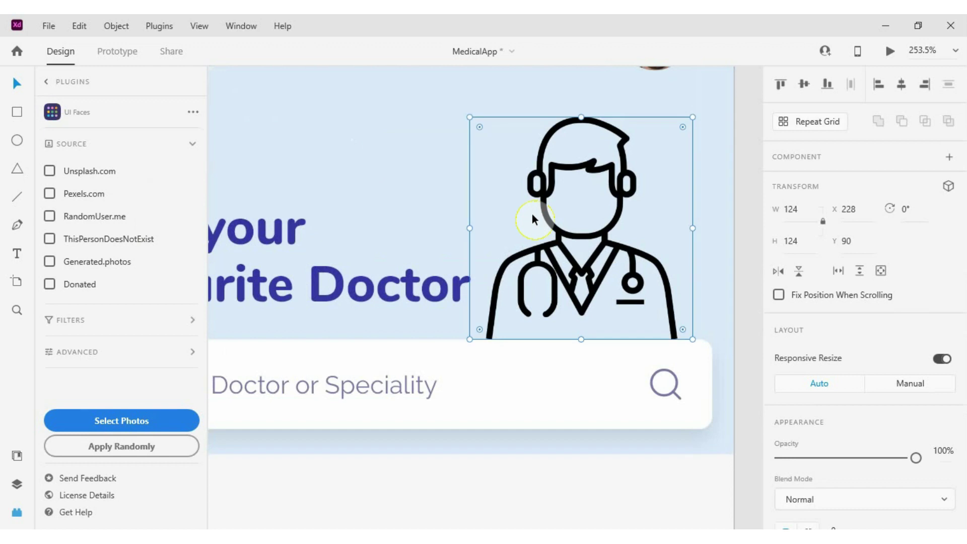
- Set the doctor illustration's blend mode to Overlay
left_click(532, 213)
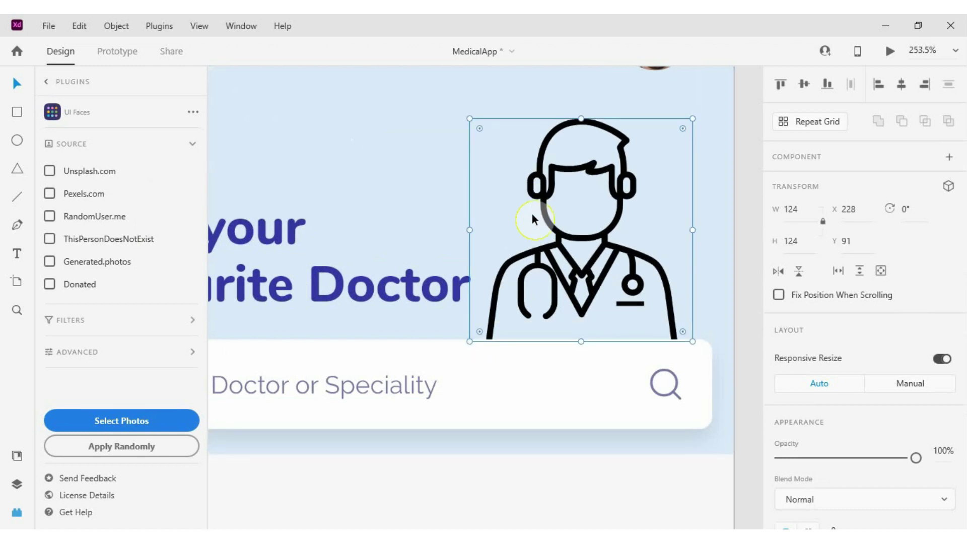
scroll(880, 286, "down", 5)
left_click(846, 221)
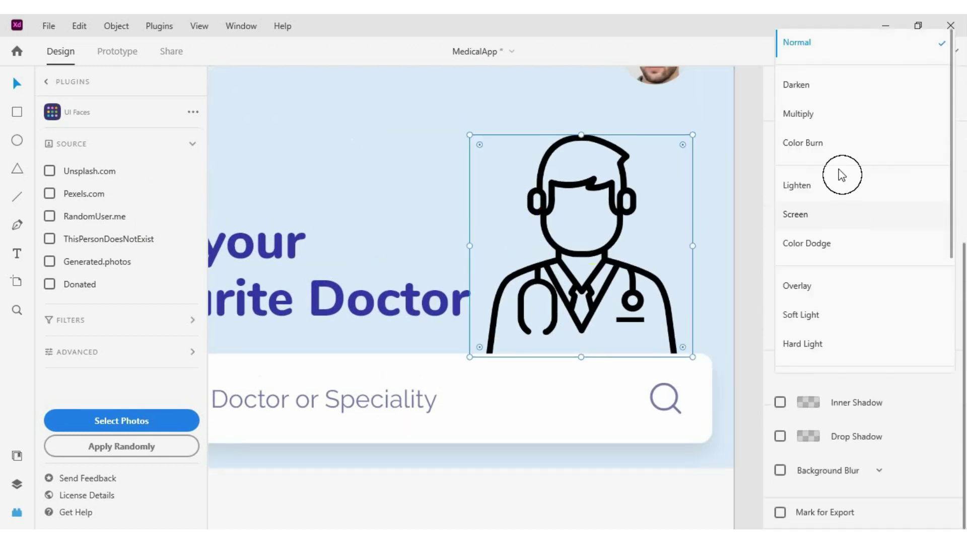
left_click(816, 284)
scroll(554, 242, "down", 5)
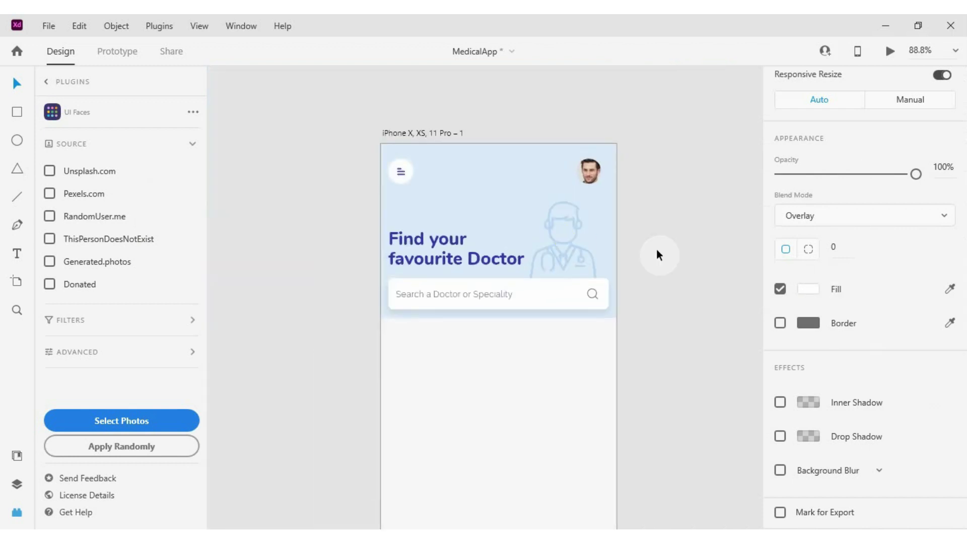
left_click(519, 325)
left_click_drag(498, 416, 508, 324)
- Show the Document Assets colours from the Libraries panel
scroll(458, 210, "up", 2)
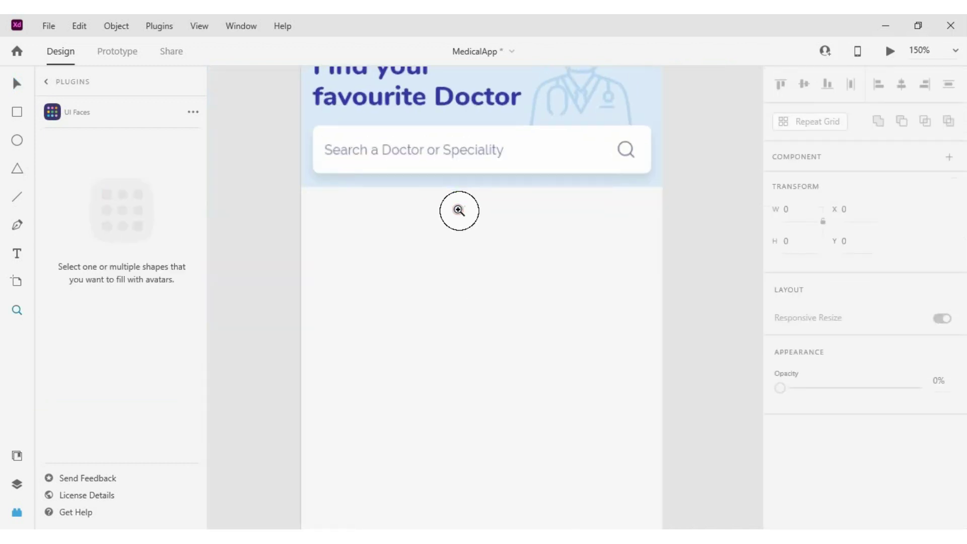
scroll(443, 217, "up", 3)
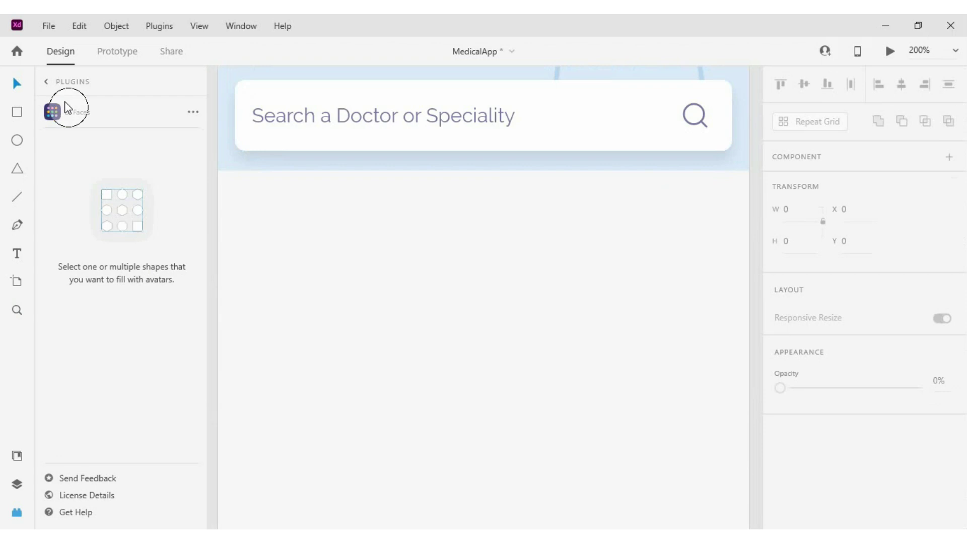
left_click(17, 456)
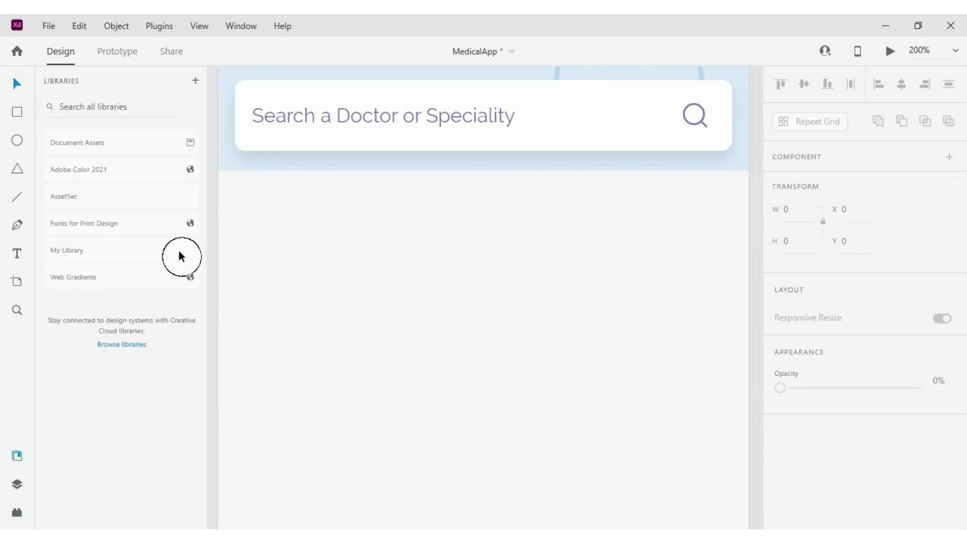
left_click(108, 145)
- Draw a borderless circle below the search bar
left_click_drag(235, 189, 341, 310)
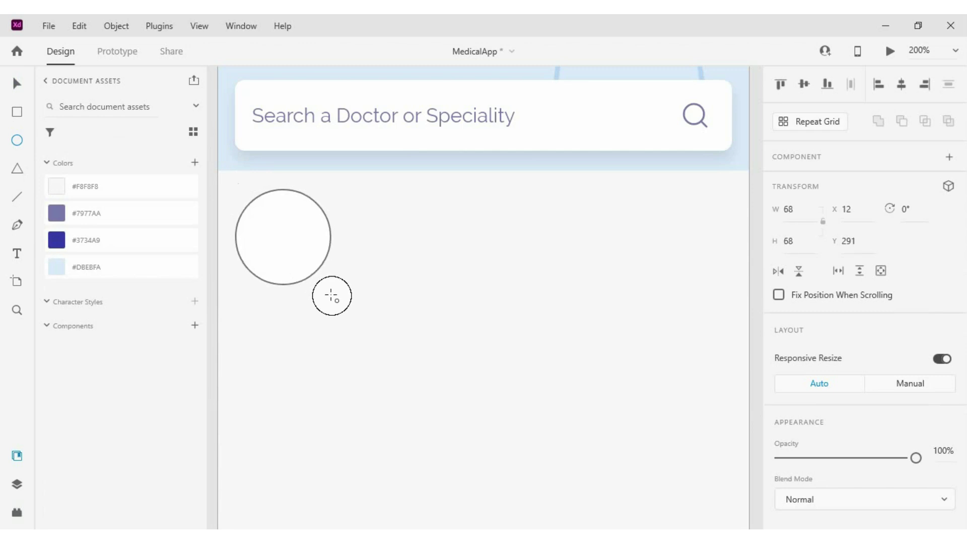
scroll(786, 352, "down", 5)
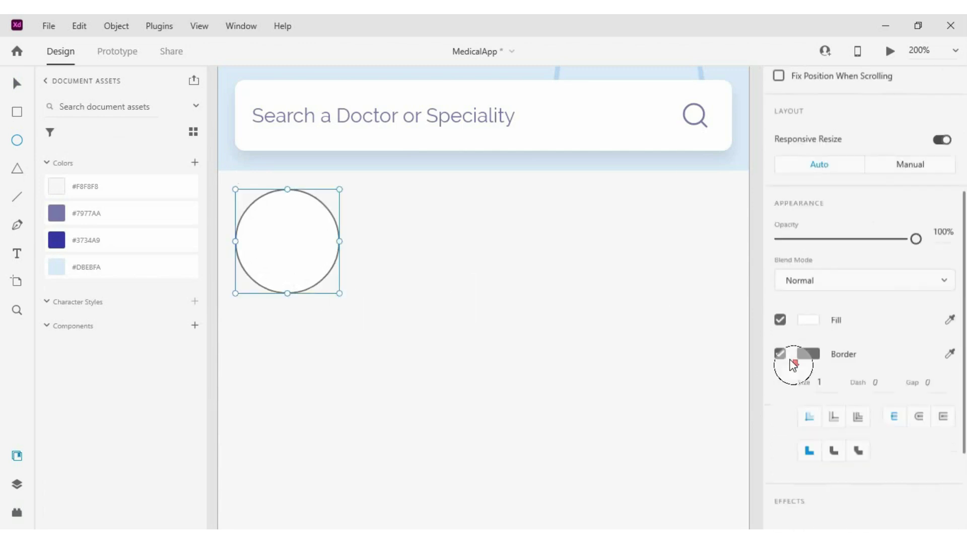
left_click(780, 352)
left_click_drag(297, 259, 412, 346)
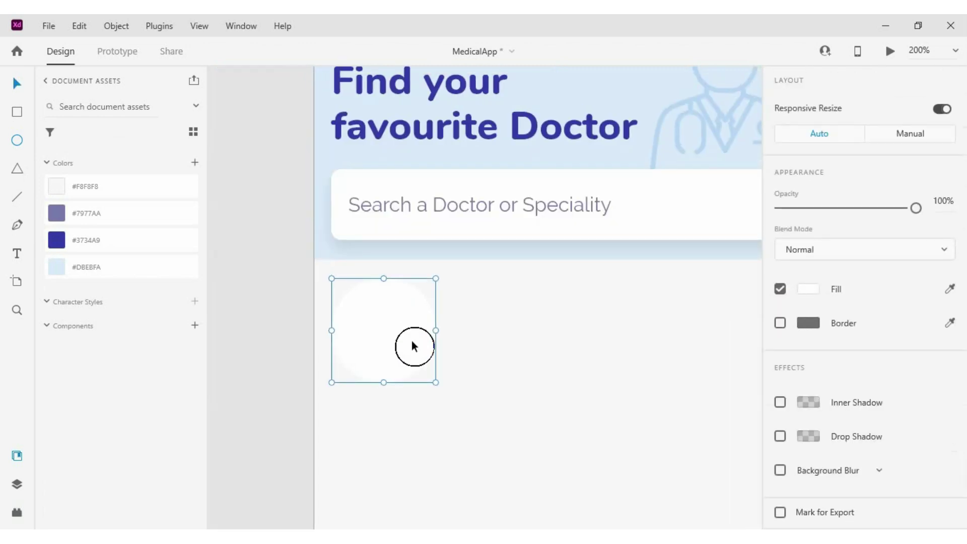
- Draw a small square inside the circle
key("r")
mouse_move(473, 311)
left_mouse_down()
mouse_move(526, 364)
mouse_move(377, 343)
left_mouse_up()
left_click(389, 336)
key("t")
key("Escape")
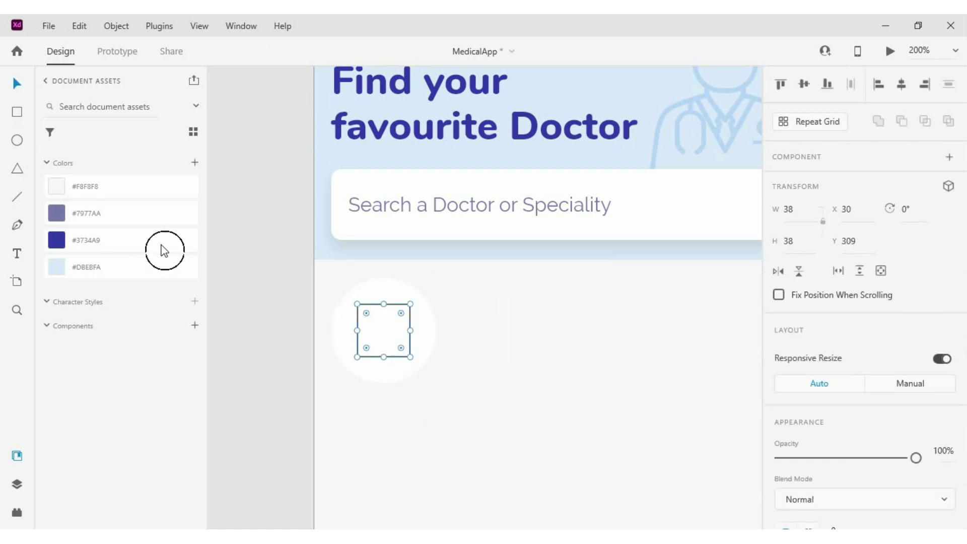
- Fill the square with dark blue #3734A9 and remove its border
left_click(165, 250)
scroll(820, 324, "down", 5)
left_click(779, 328)
left_click(432, 331)
double_click(398, 348)
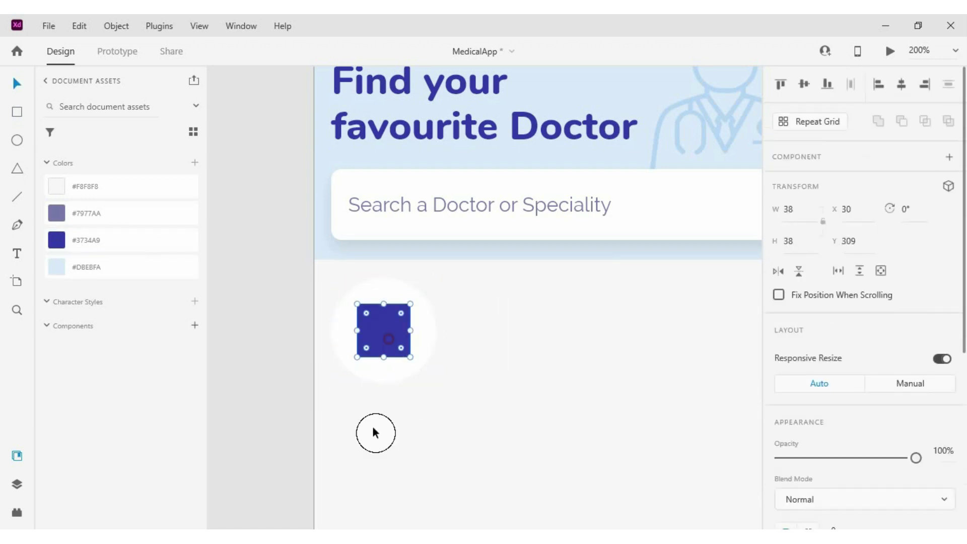
key("t")
key("Escape")
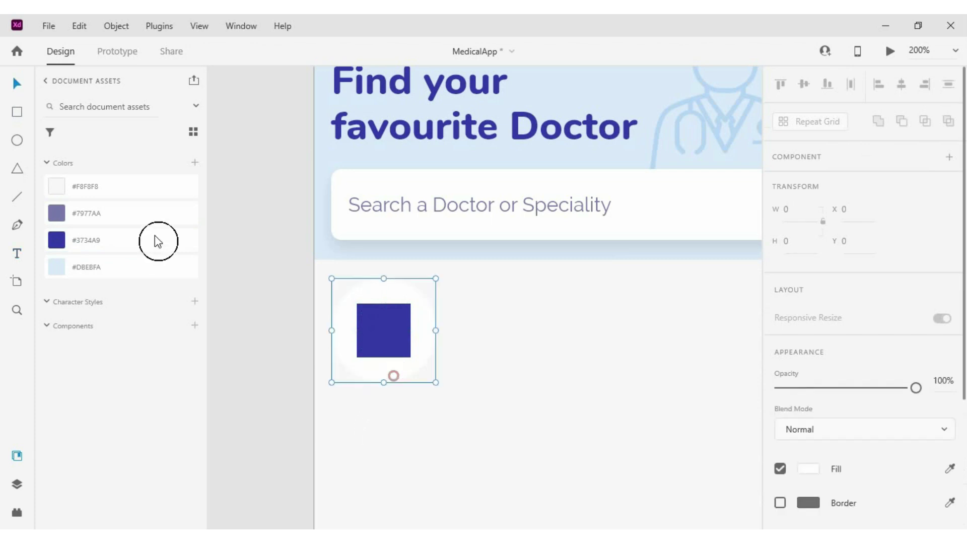
- Fill the circle with #DBEBFA and the square with muted purple #7977AA
left_click(126, 213)
left_click(350, 447)
left_click(378, 296)
left_click(145, 258)
left_click(380, 327)
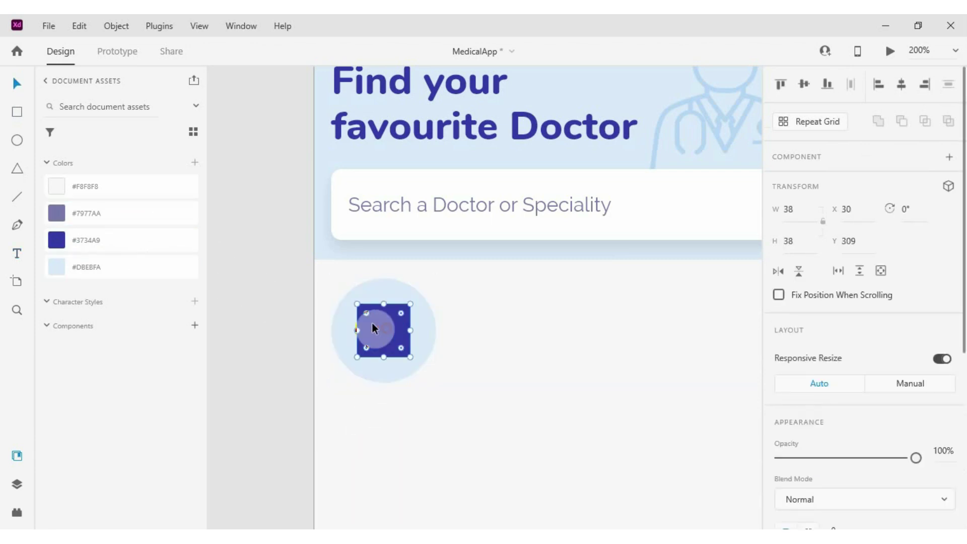
left_click(126, 213)
left_click(380, 408)
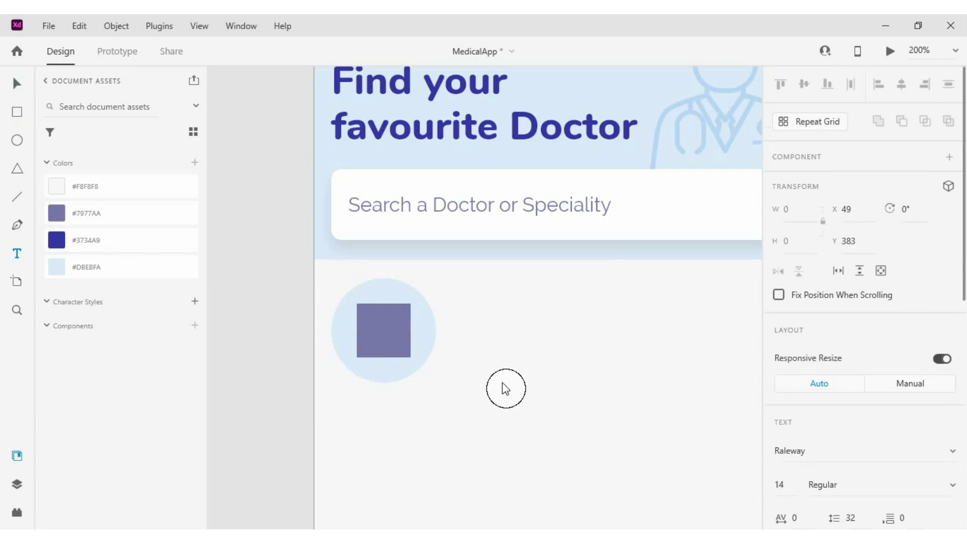
- Add a centre-aligned size 10 'Specialist' label beneath the circle
type("Specialist")
left_click(430, 412)
left_click_drag(430, 412, 403, 403)
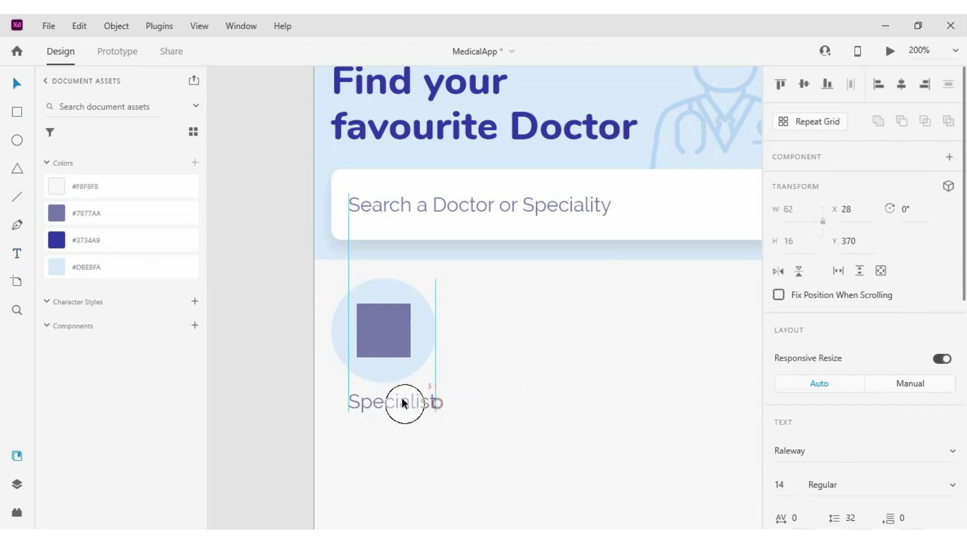
scroll(806, 267, "down", 5)
key("Tab")
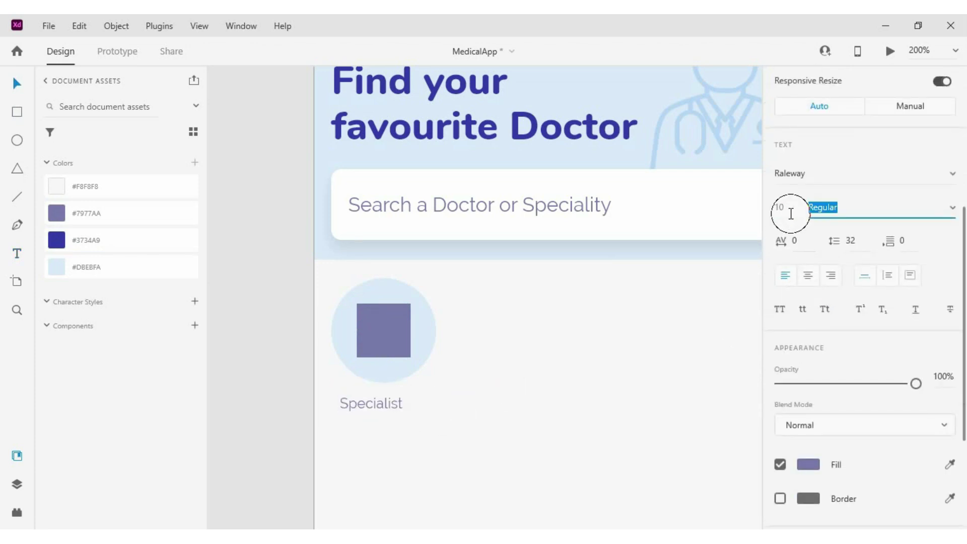
left_click(808, 275)
left_click_drag(354, 412, 398, 400)
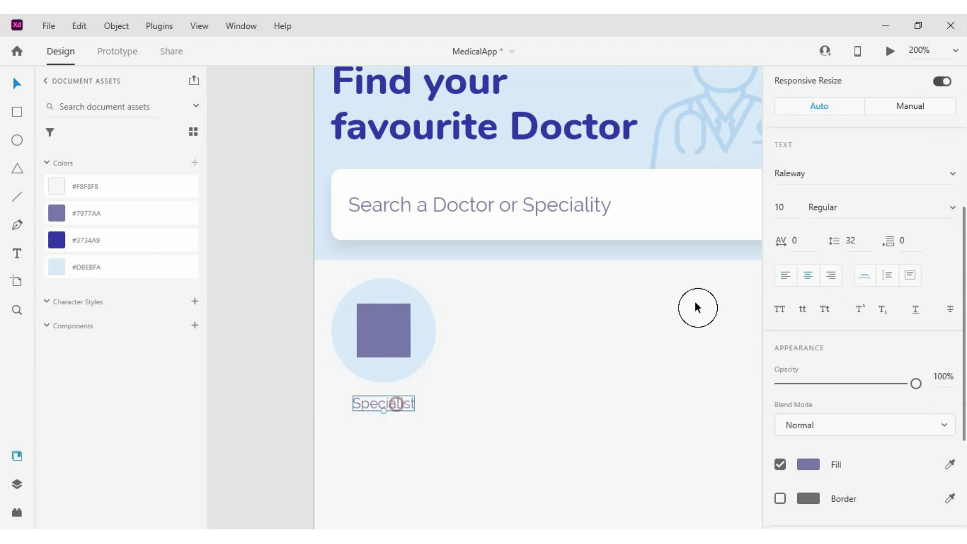
- Zoom out and select the circle, square and label together
key("z")
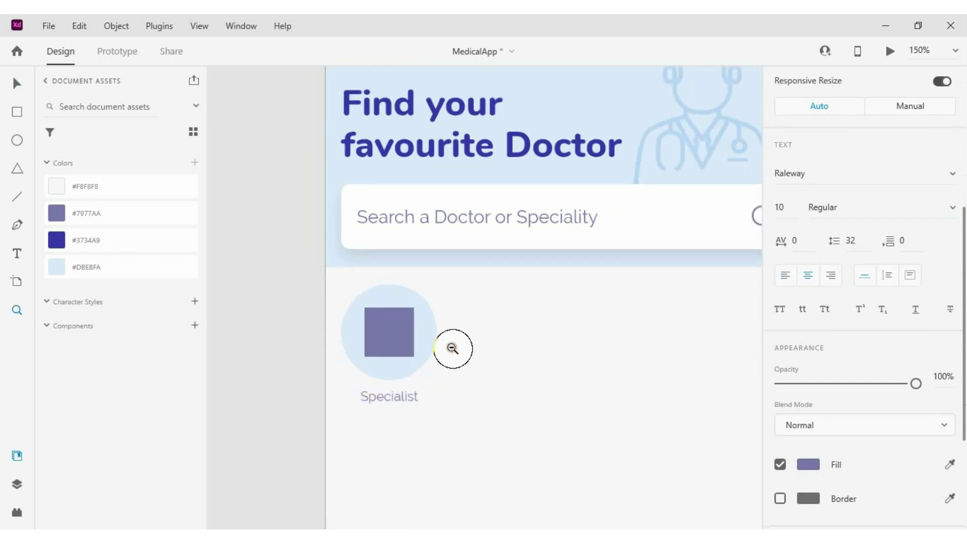
left_click(477, 367, "alt")
left_click(460, 393)
key("v")
left_click(393, 322)
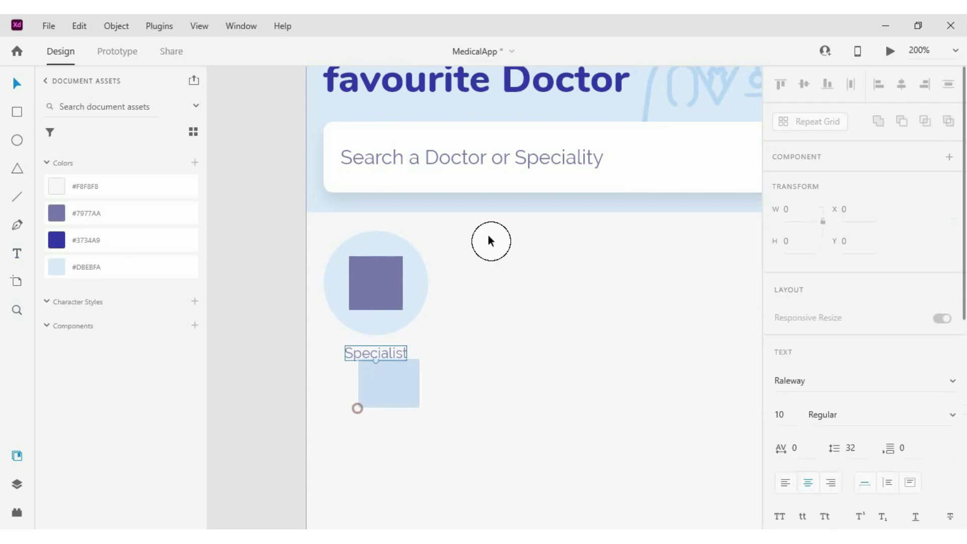
left_click_drag(488, 235, 322, 373)
- Turn the tile into a Repeat Grid extended to four items across
key("ctrl+0")
left_click(828, 128)
left_click_drag(403, 282, 597, 274)
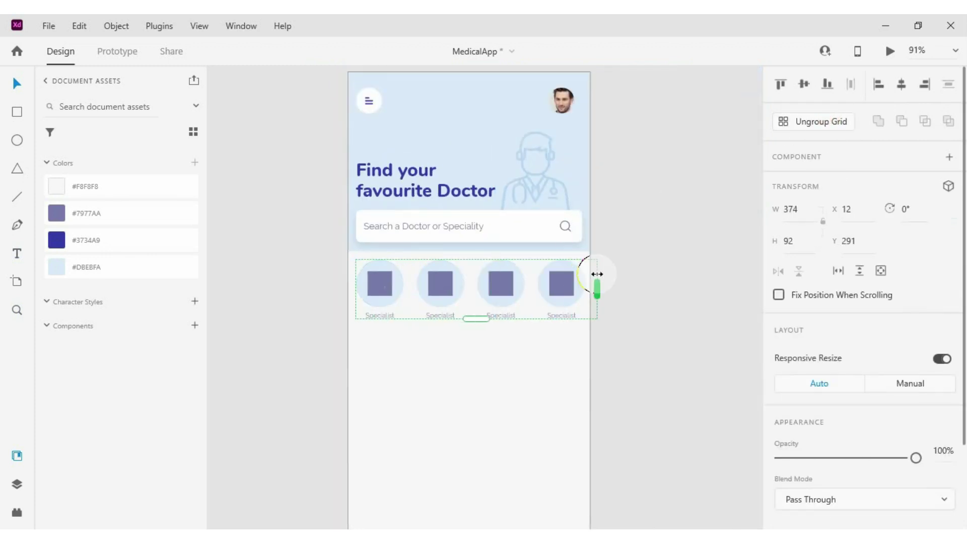
scroll(384, 269, "up", 3)
scroll(590, 294, "up", 2)
scroll(706, 256, "down", 3)
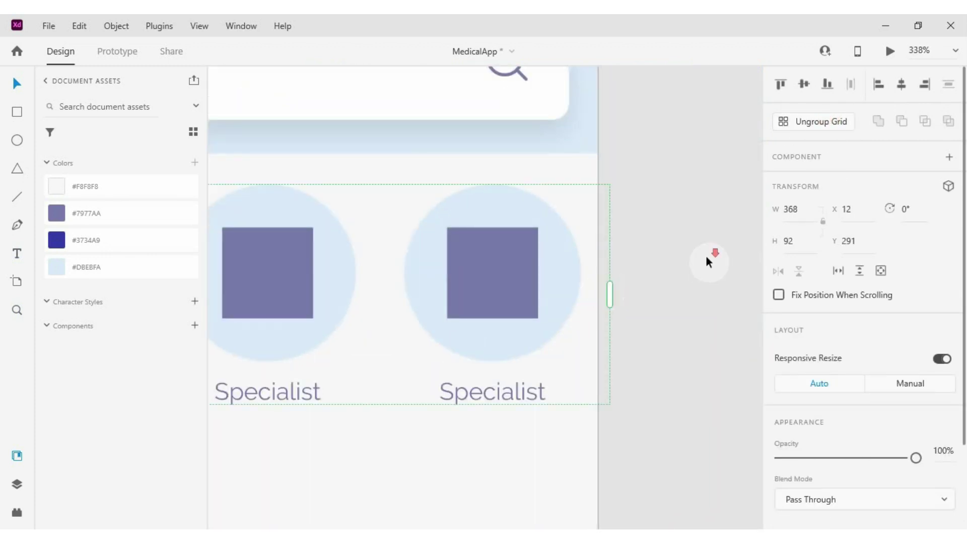
scroll(638, 279, "down", 2)
scroll(638, 280, "up", 1)
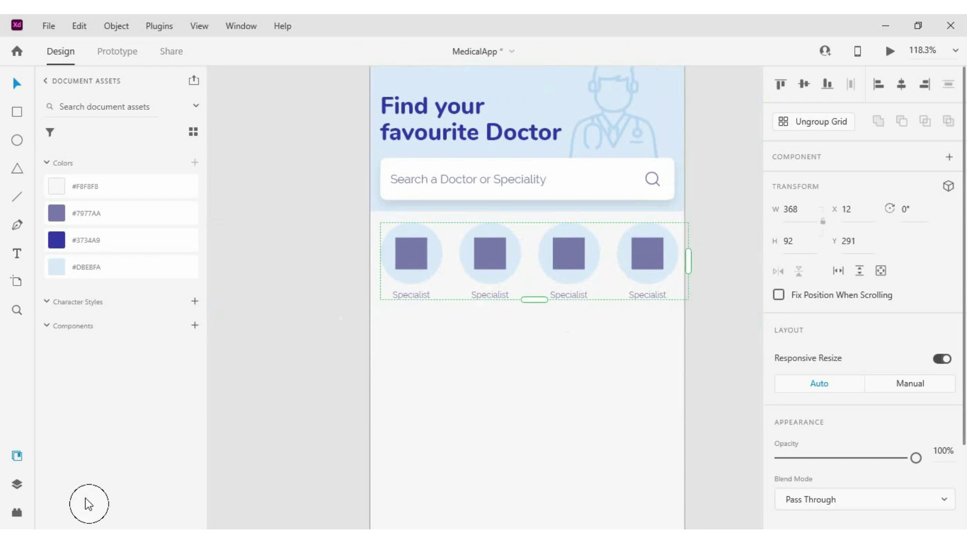
- Fill the grid labels with the names from specialist.txt
left_click(99, 528)
left_click_drag(292, 242, 195, 71)
left_click(417, 134)
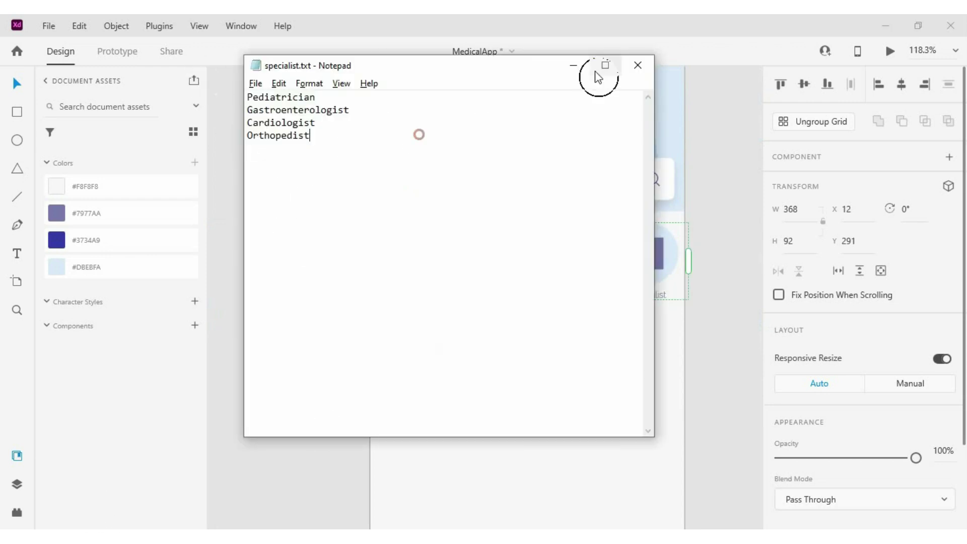
left_click(572, 62)
left_click_drag(443, 86, 421, 296)
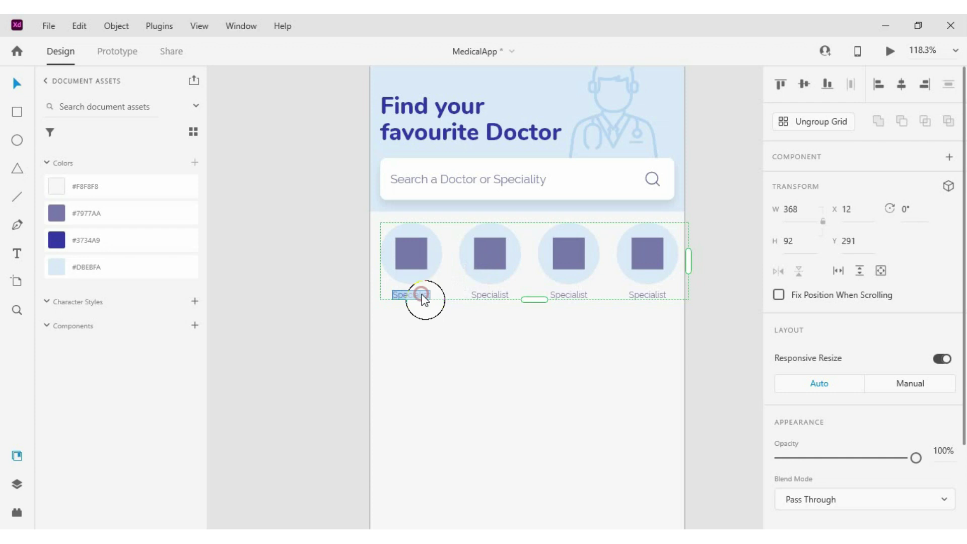
left_click(319, 314)
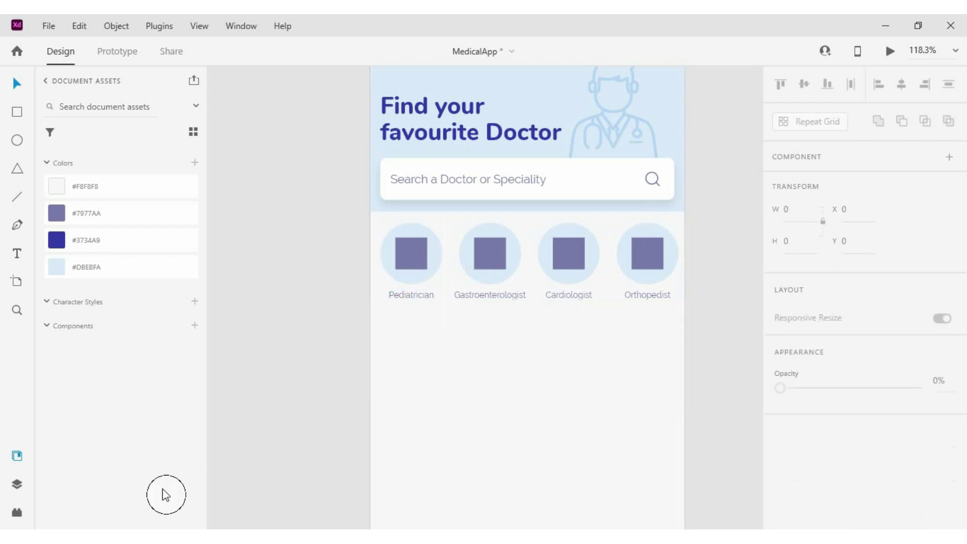
- Drop four specialty icon images into the grid circles
left_click(112, 529)
left_click(46, 81)
left_click(205, 81, "ctrl")
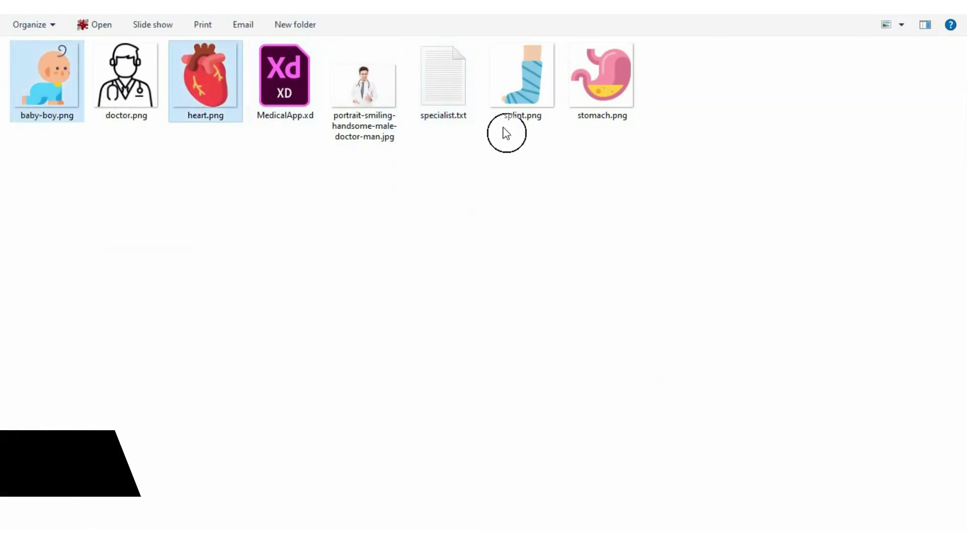
left_click(602, 81, "ctrl")
left_click(544, 97, "ctrl")
left_click_drag(50, 106, 416, 254)
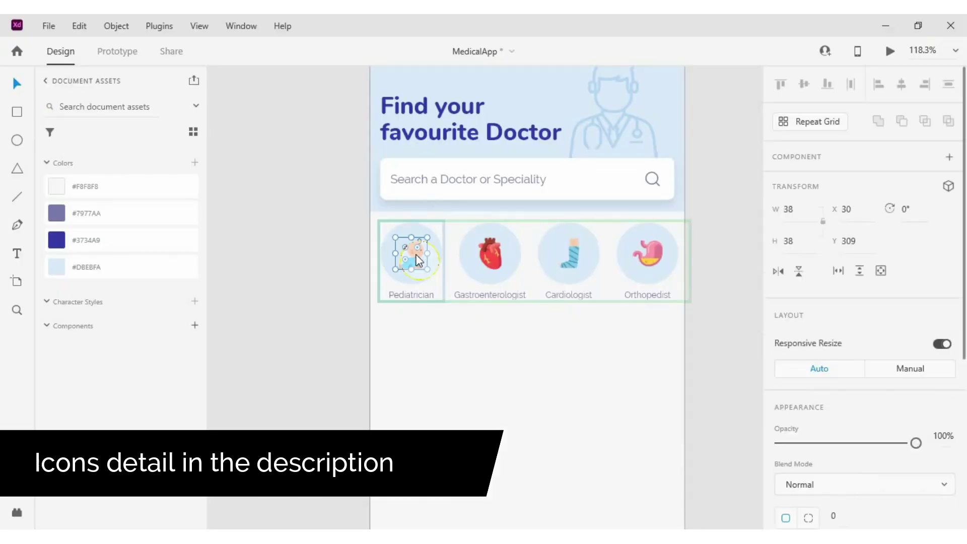
scroll(439, 264, "up", 5)
scroll(594, 277, "down", 5)
scroll(581, 277, "up", 1)
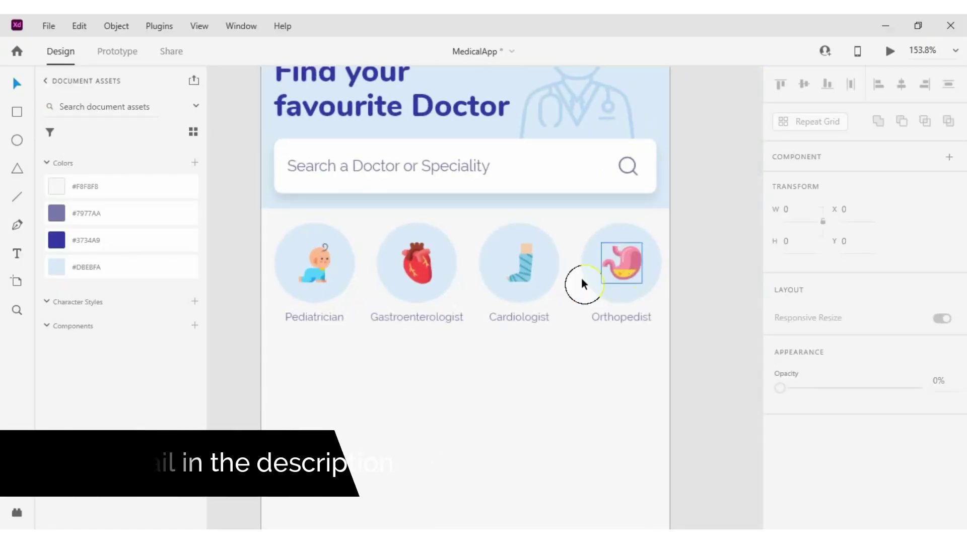
scroll(435, 268, "up", 1)
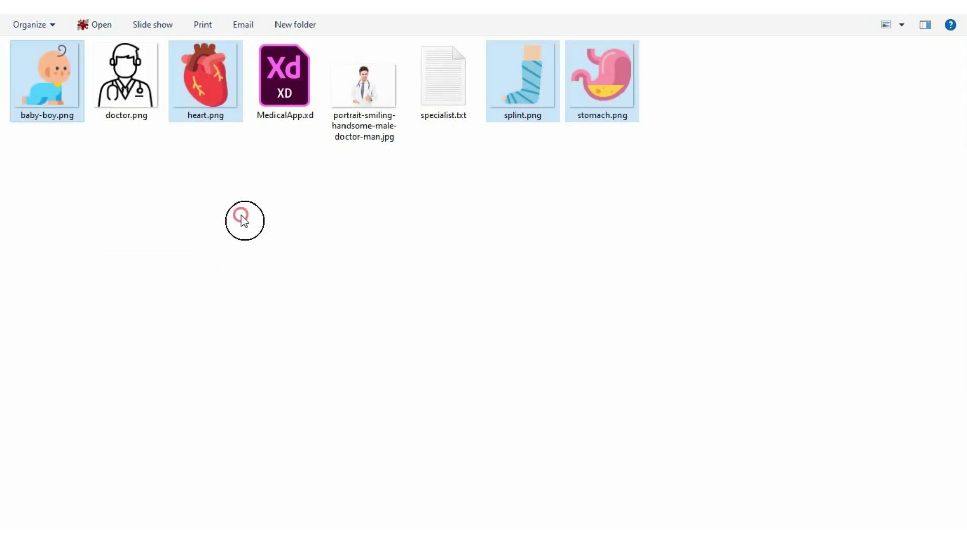
- Put the heart icon in the Cardiologist circle and splint.png in the Orthopedist circle
left_click(253, 224)
key("alt+Tab")
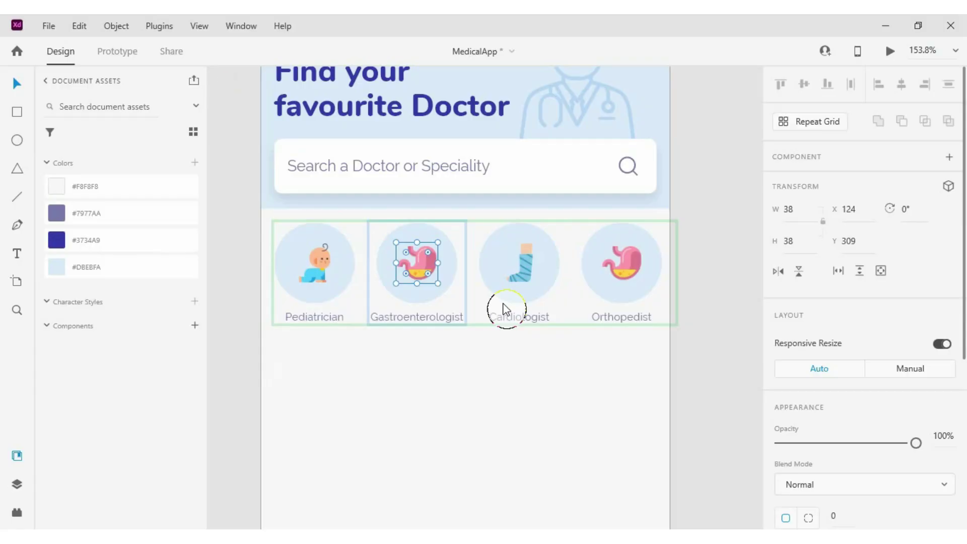
left_click_drag(418, 250, 530, 268)
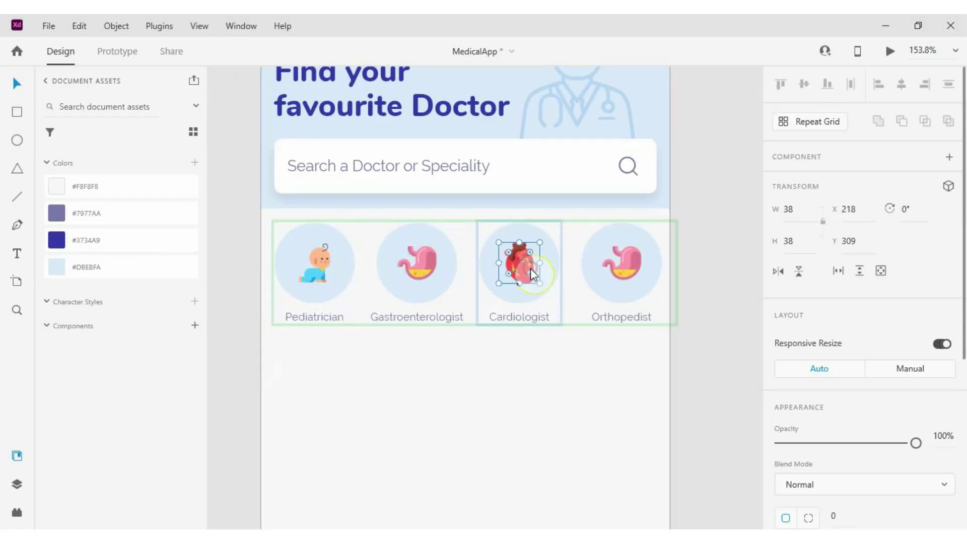
key("alt+Tab")
left_click_drag(522, 76, 617, 266)
key("alt+Tab")
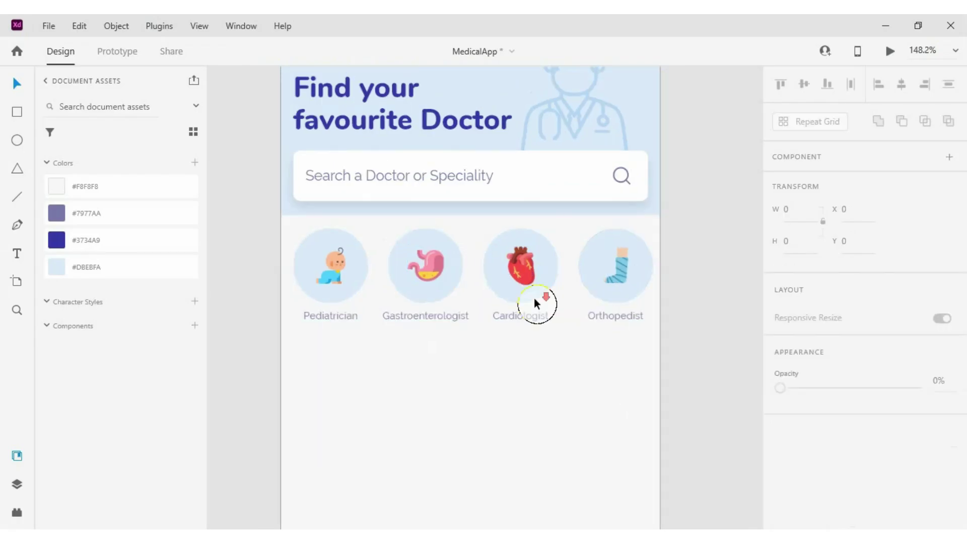
scroll(535, 302, "down", 2)
left_click(621, 262)
left_click(672, 255)
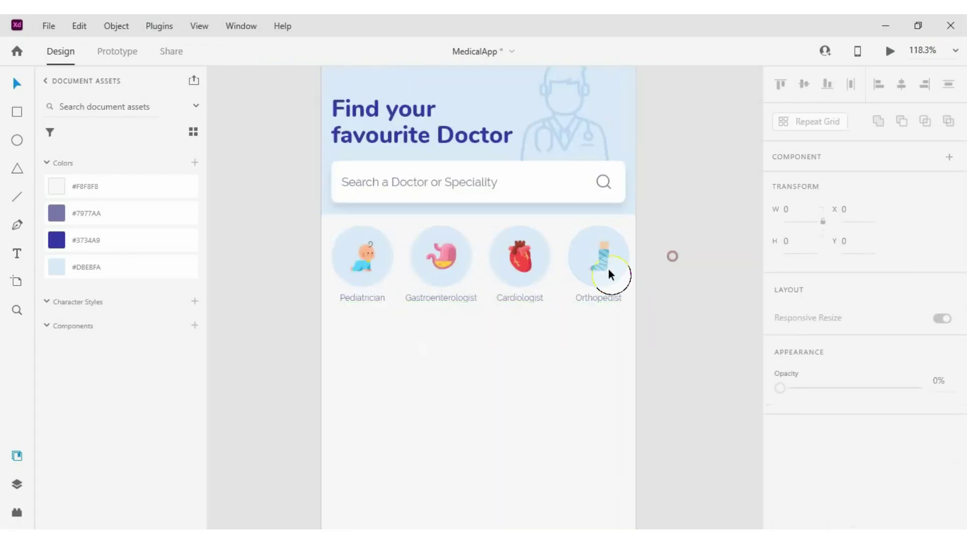
scroll(319, 265, "right", 2)
scroll(317, 264, "down", 3)
- Change the grid circles' fill to #F8F8F8 from Document Assets
scroll(384, 247, "up", 5)
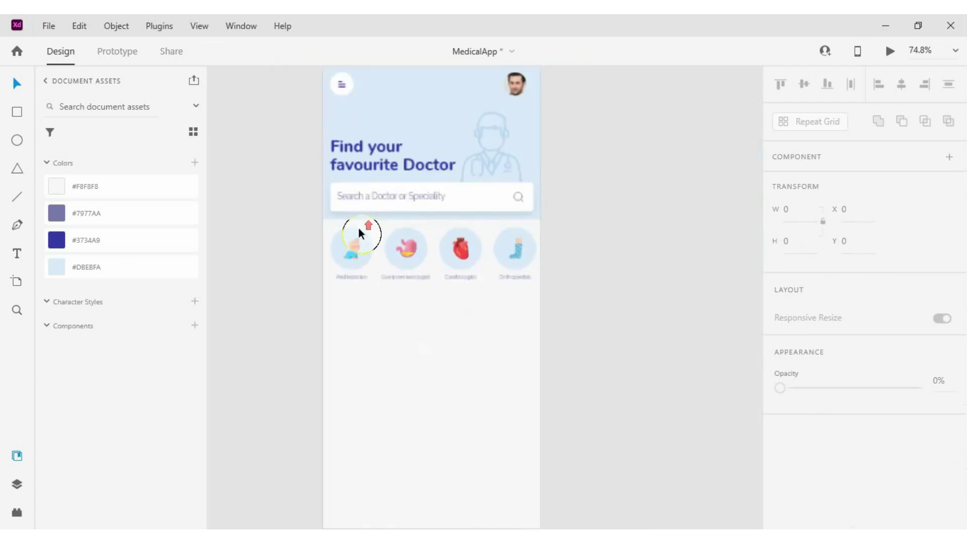
double_click(364, 241)
left_click(96, 186)
scroll(803, 291, "down", 5)
left_click(806, 285)
left_click(438, 395)
scroll(438, 395, "down", 2)
scroll(412, 360, "up", 2)
scroll(425, 366, "up", 2)
scroll(385, 292, "down", 6)
scroll(482, 345, "up", 2)
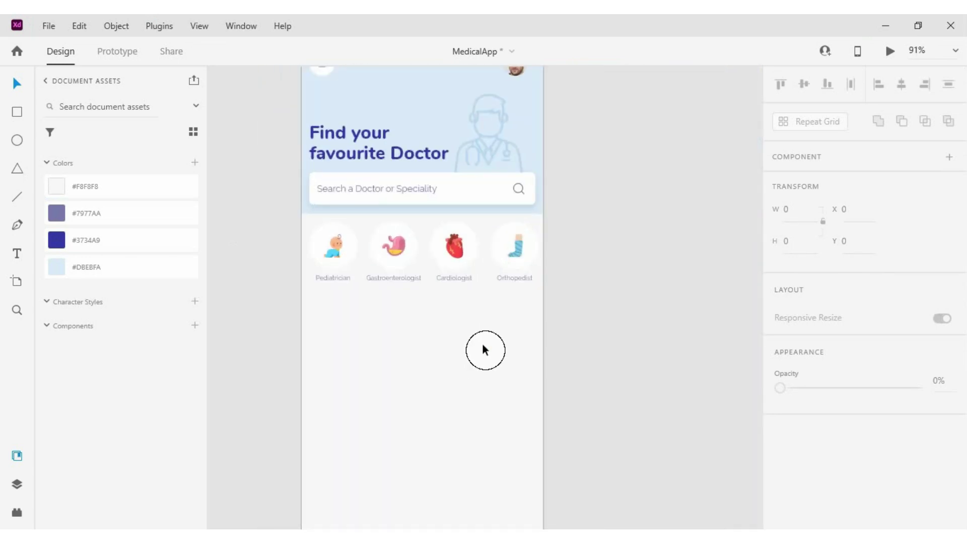
scroll(479, 346, "up", 3)
scroll(479, 294, "down", 3)
- Add a left-aligned 'My Appointment' text line below the specialty row
double_click(383, 268)
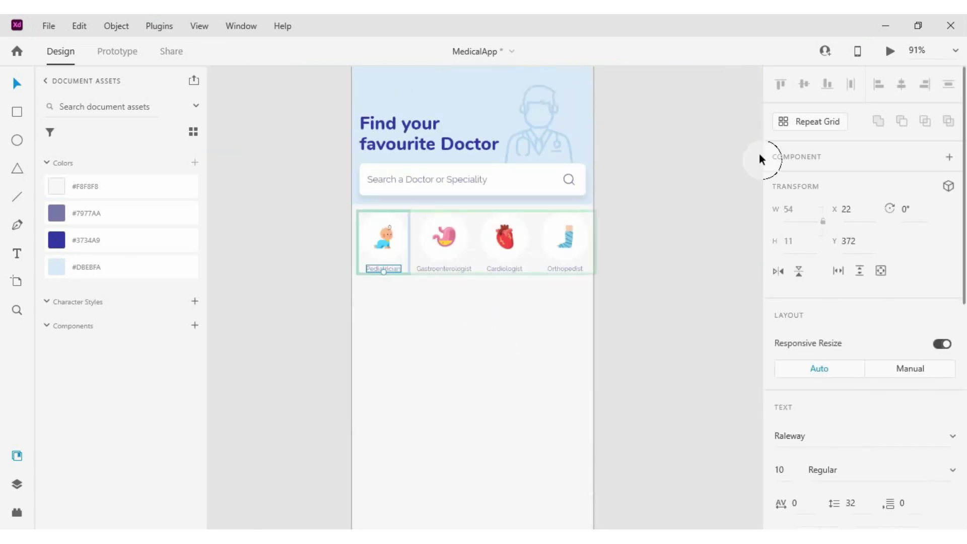
left_click(512, 325)
scroll(445, 282, "up", 4)
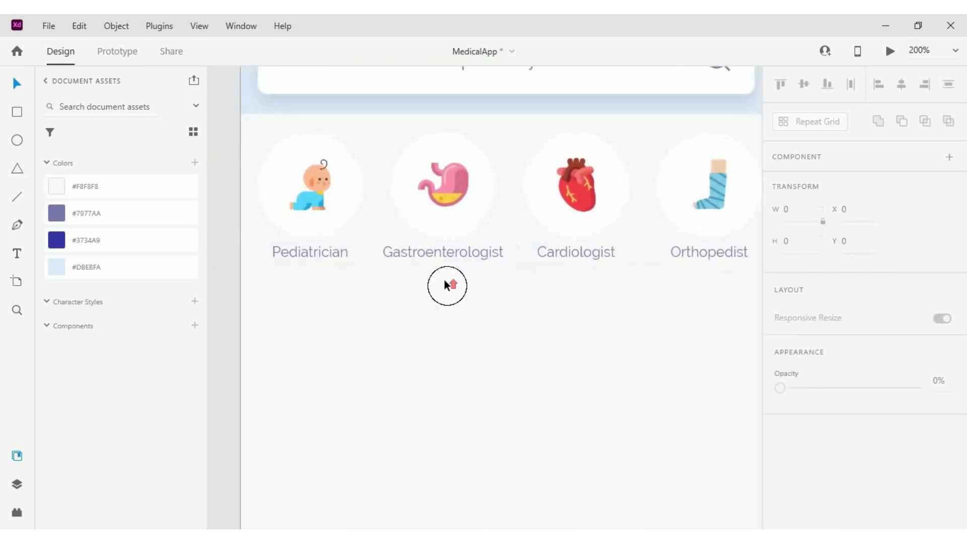
scroll(446, 282, "down", 2)
scroll(446, 280, "down", 2)
left_click(469, 233)
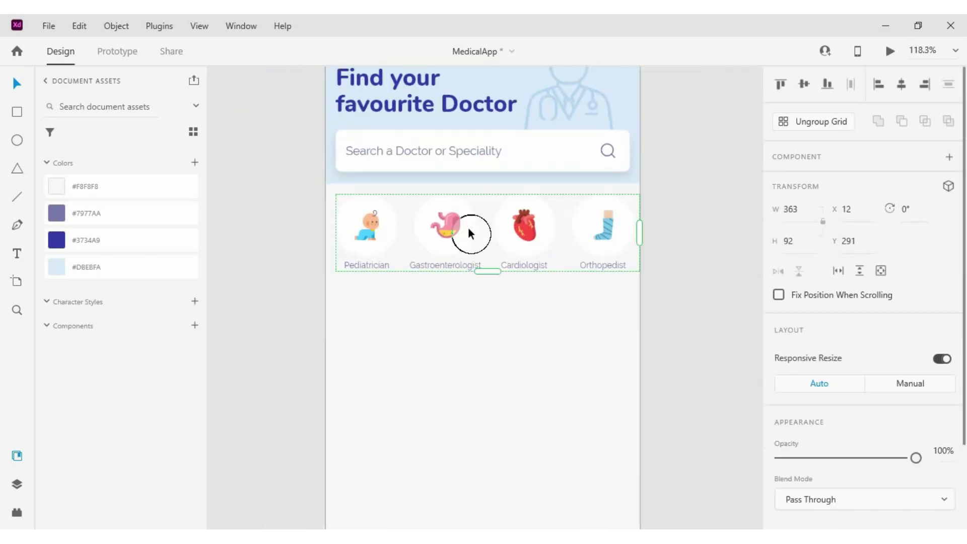
left_click(375, 328)
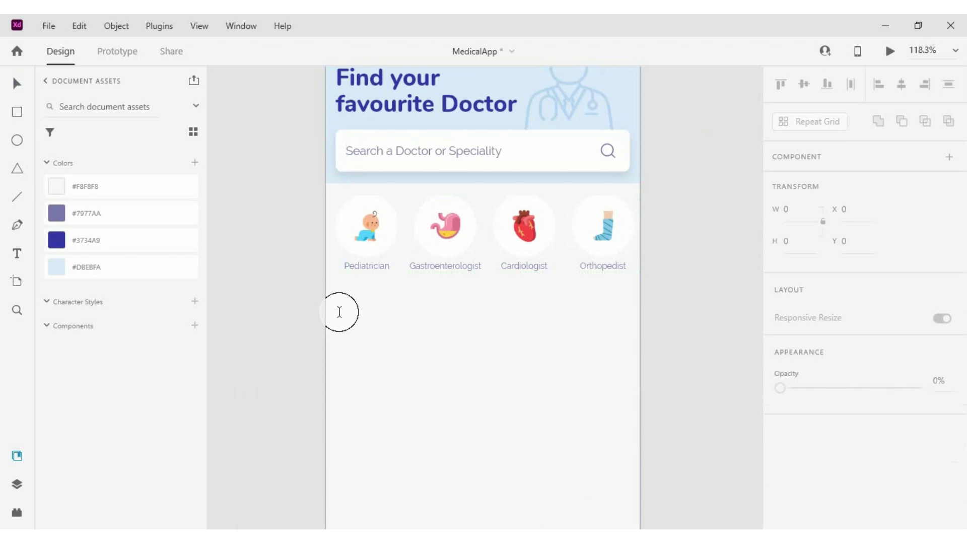
left_click(339, 312)
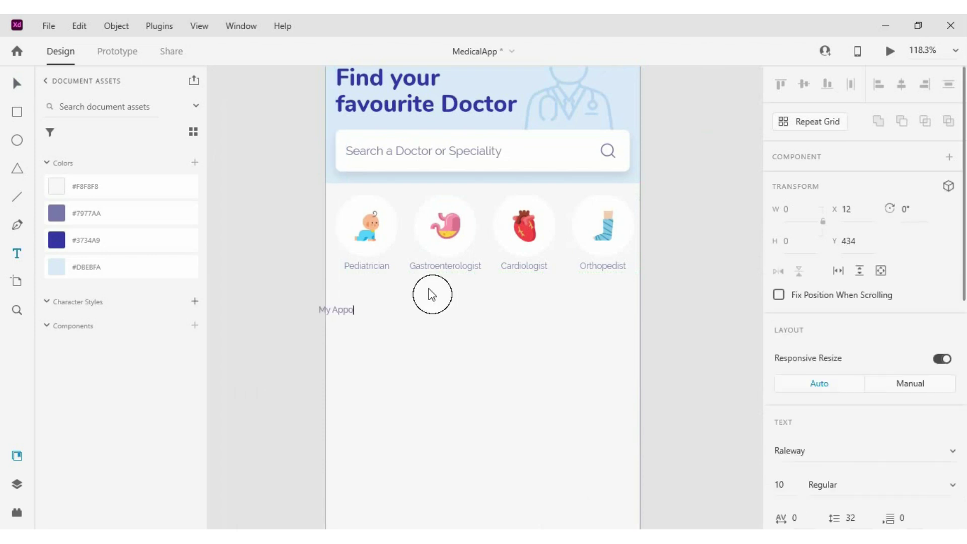
key("Escape")
scroll(798, 366, "down", 4)
left_click(783, 346)
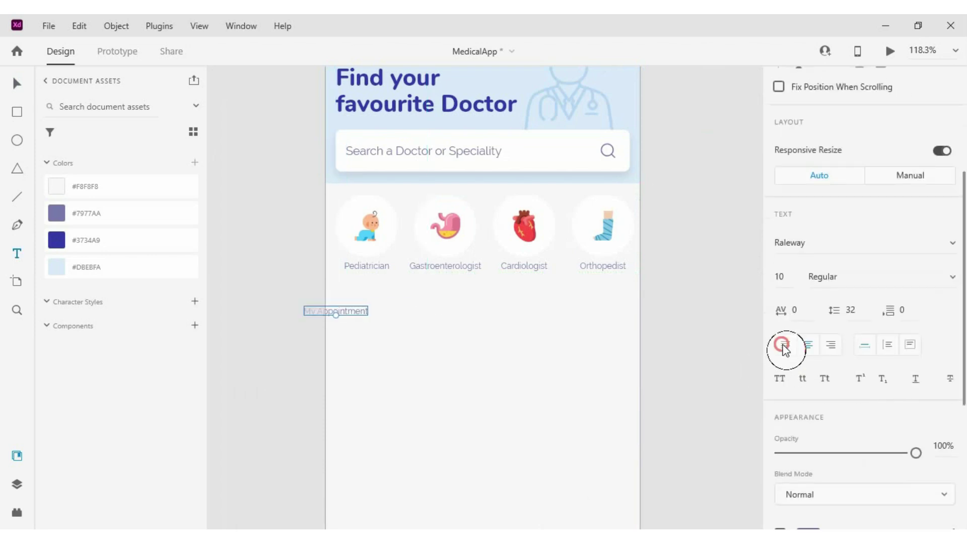
- Set the My Appointment heading to size 14 ExtraBold
left_click(833, 248)
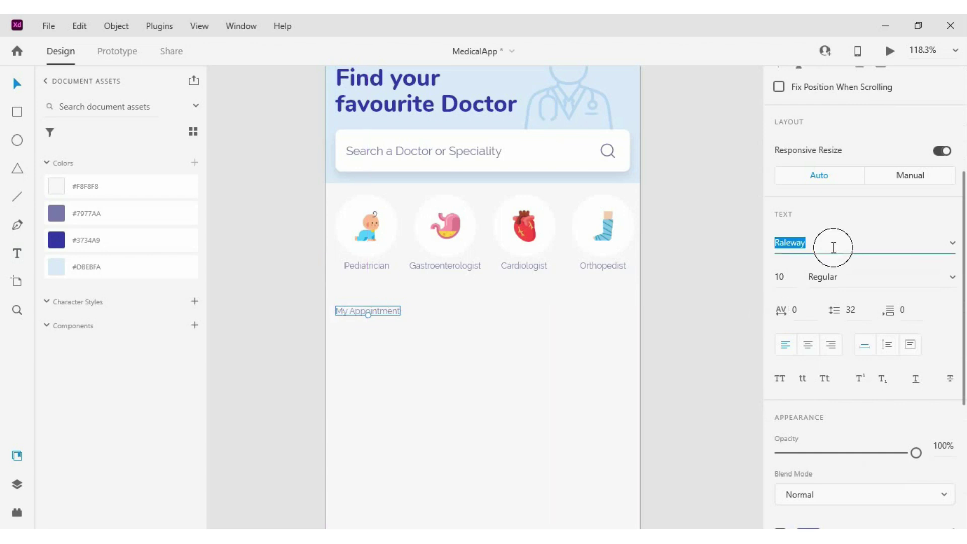
type("Nunito14")
key("Return")
left_click(864, 277)
type("Ext")
key("Return")
left_click(421, 343)
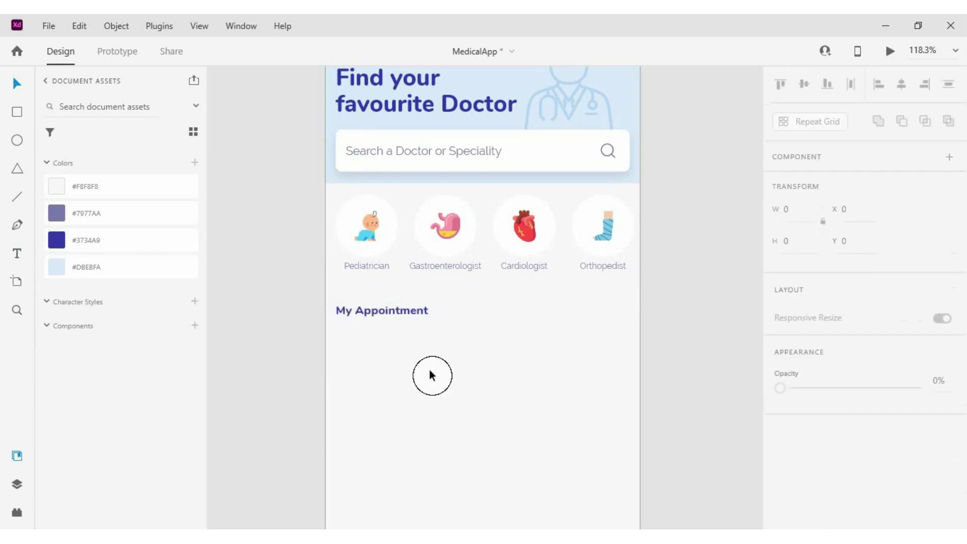
- Nudge the My Appointment heading slightly lower into place
scroll(428, 370, "up", 2)
left_click(404, 279)
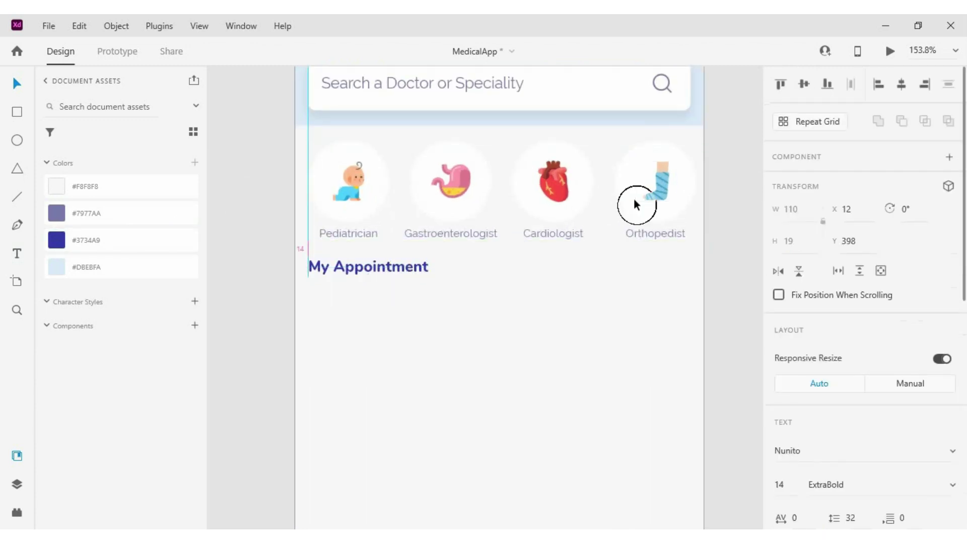
left_click(415, 347)
double_click(389, 271)
scroll(392, 267, "down", 2)
key("Escape")
left_click(427, 312)
left_click(415, 232)
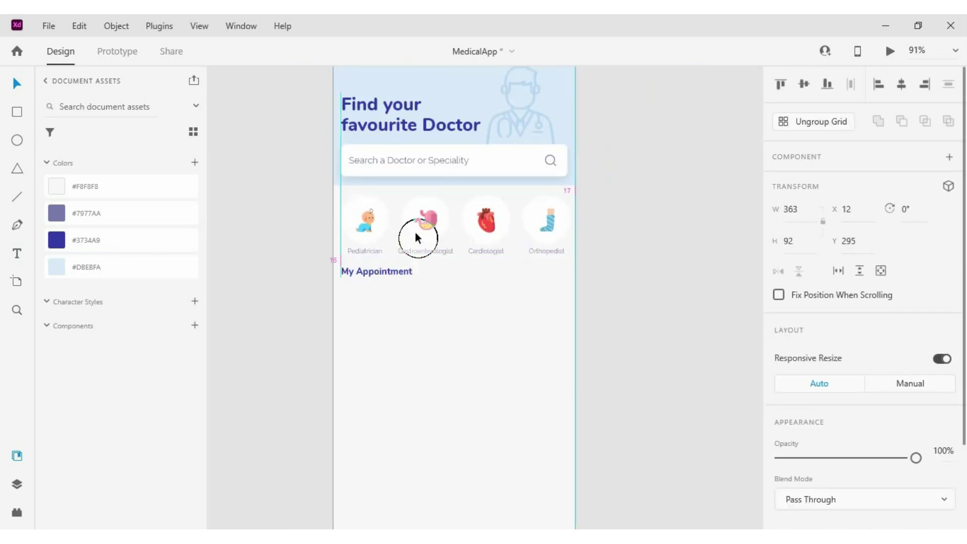
left_click_drag(388, 271, 395, 277)
left_click(412, 345)
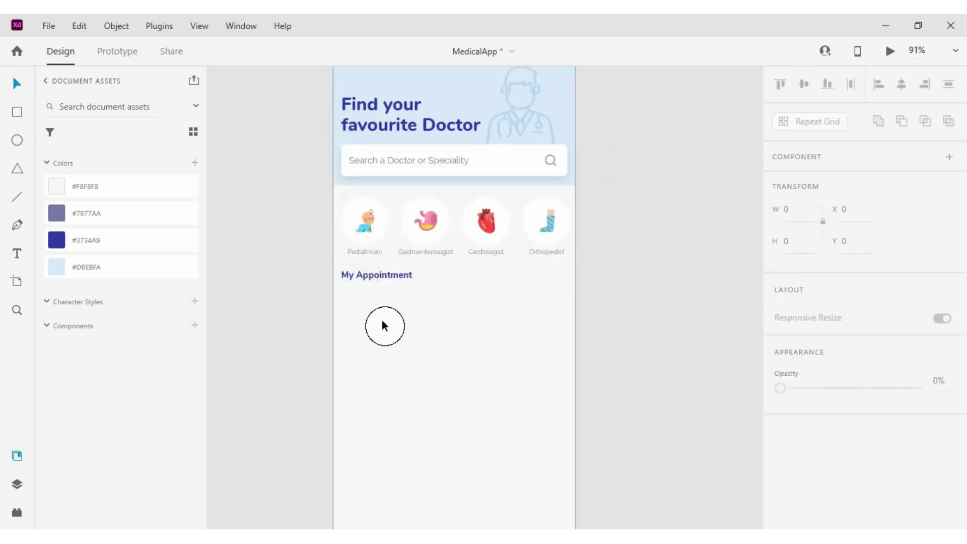
- Draw the appointment card rectangle under the heading with radius 7 and fill #DBEBFA
left_click(16, 113)
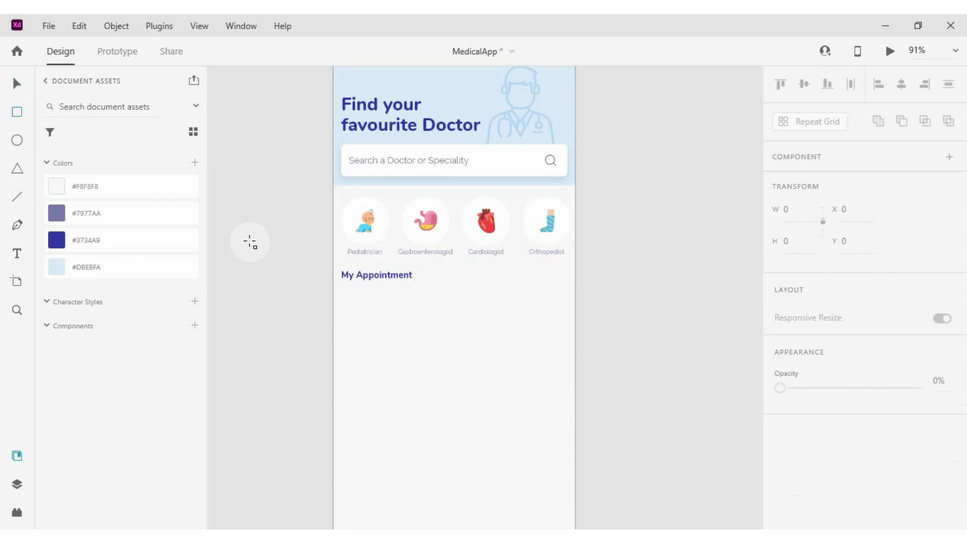
left_click_drag(341, 297, 567, 365)
scroll(875, 350, "down", 5)
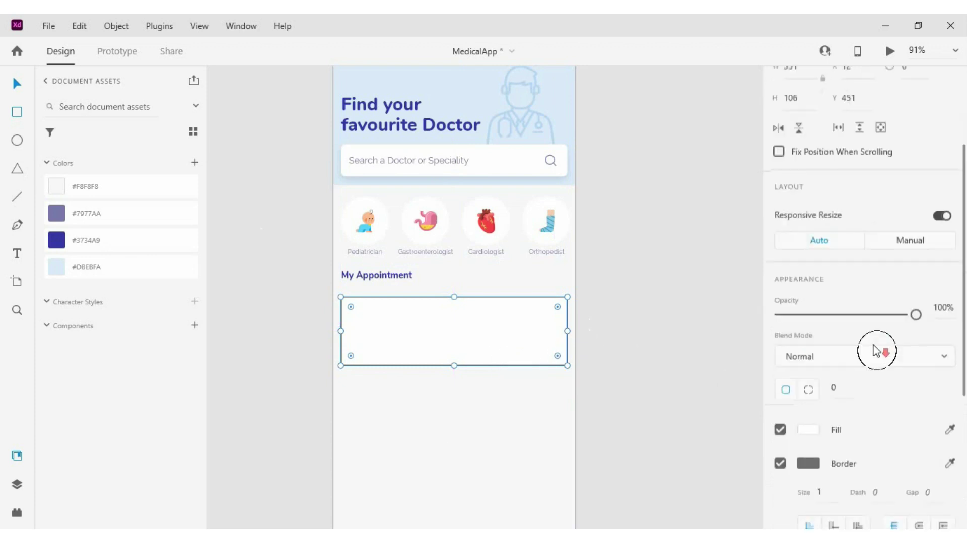
left_click(844, 321)
scroll(503, 367, "up", 2)
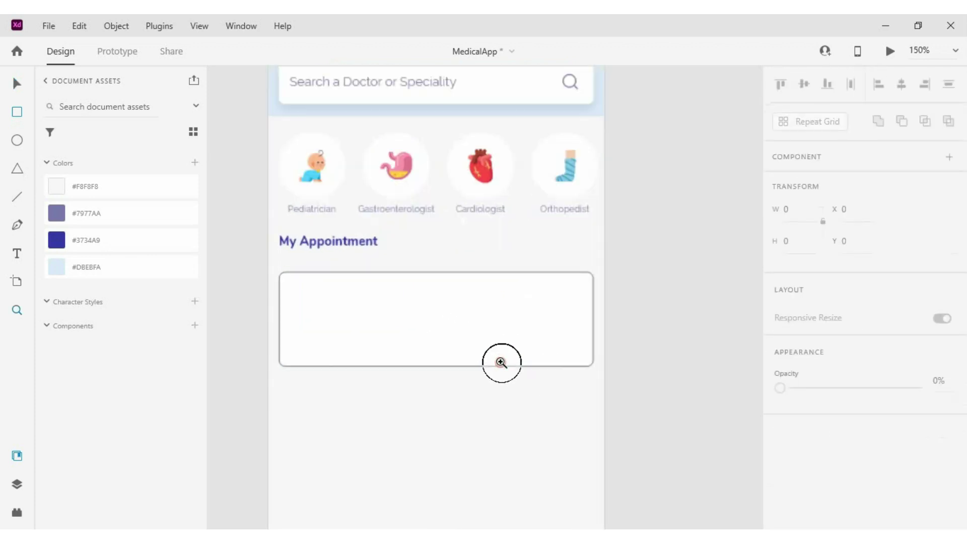
scroll(501, 363, "up", 2)
left_click_drag(455, 327, 453, 311)
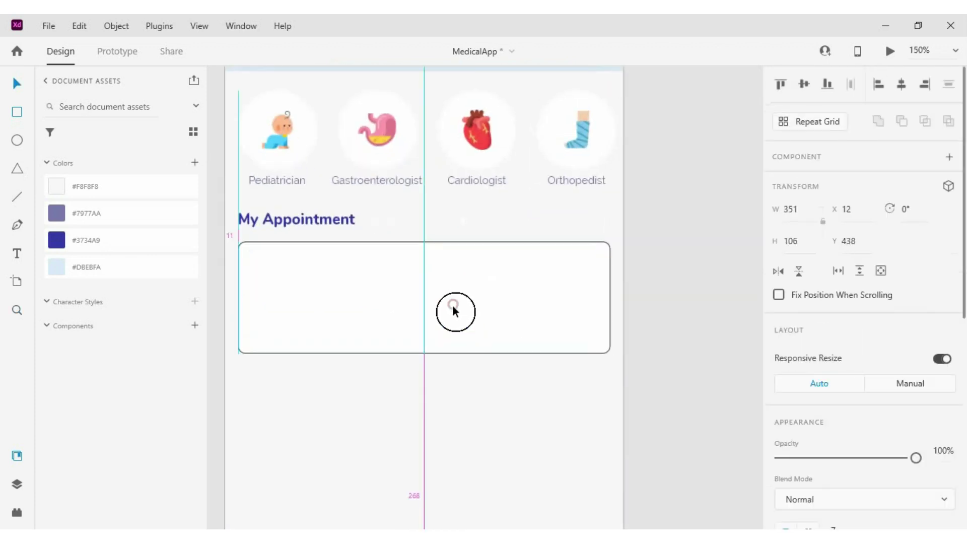
scroll(832, 346, "down", 3)
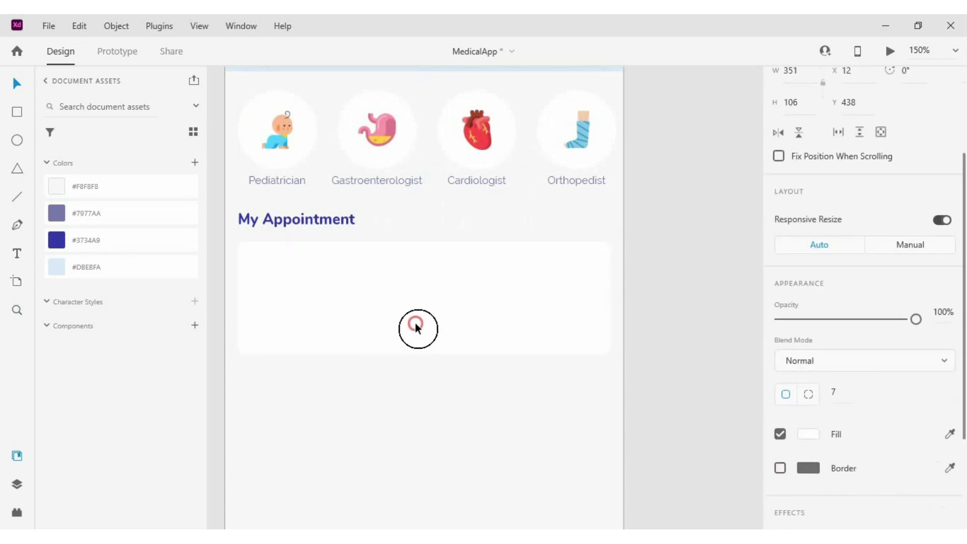
left_click(150, 264)
left_click(394, 404)
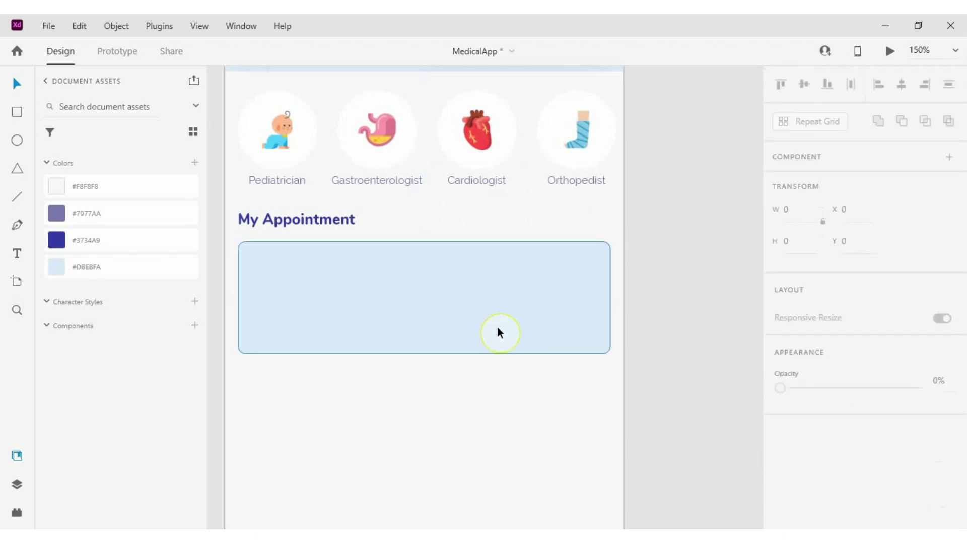
- Add a borderless circle at the card's top-left and a white strip across its bottom
left_click(19, 146)
left_click_drag(247, 258, 299, 307)
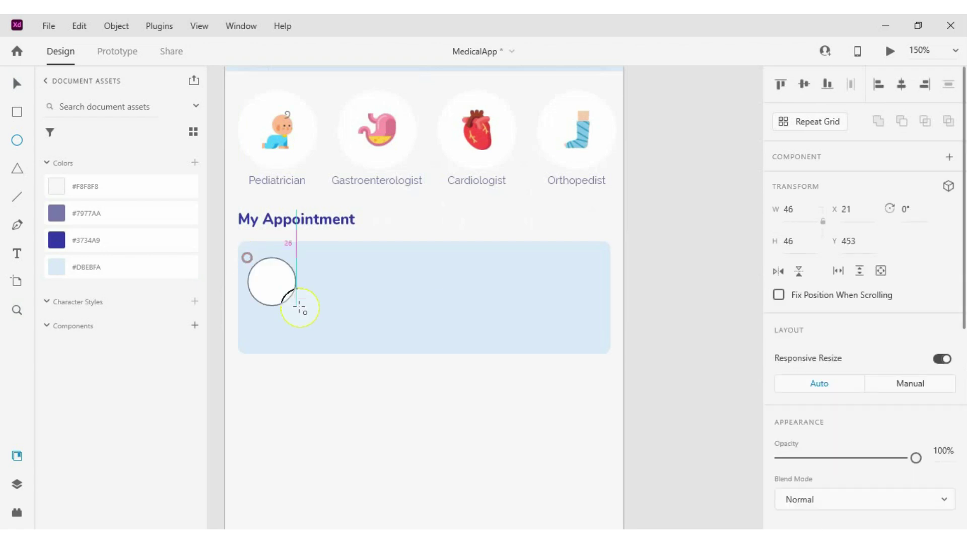
scroll(838, 324, "down", 4)
scroll(777, 231, "down", 3)
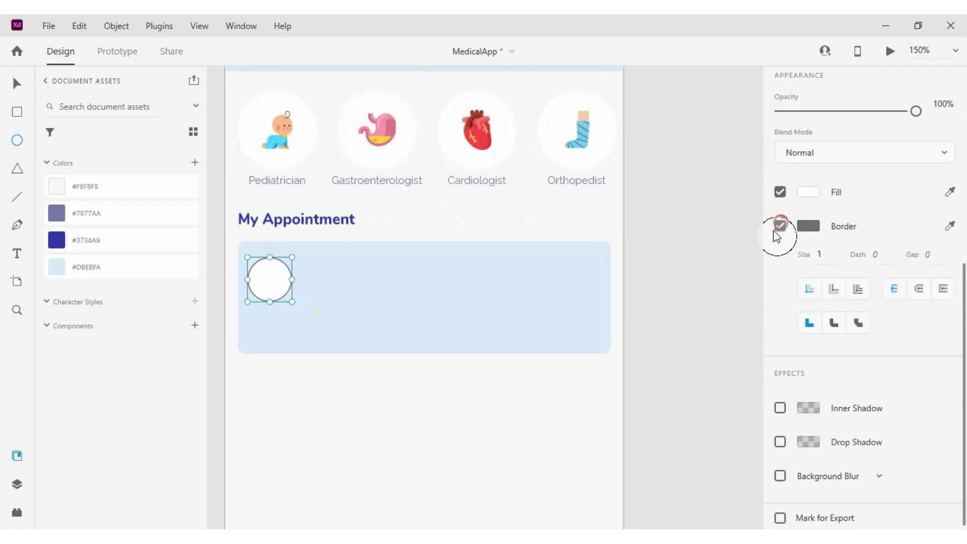
left_click(779, 224)
key("v")
left_click_drag(271, 280, 270, 280)
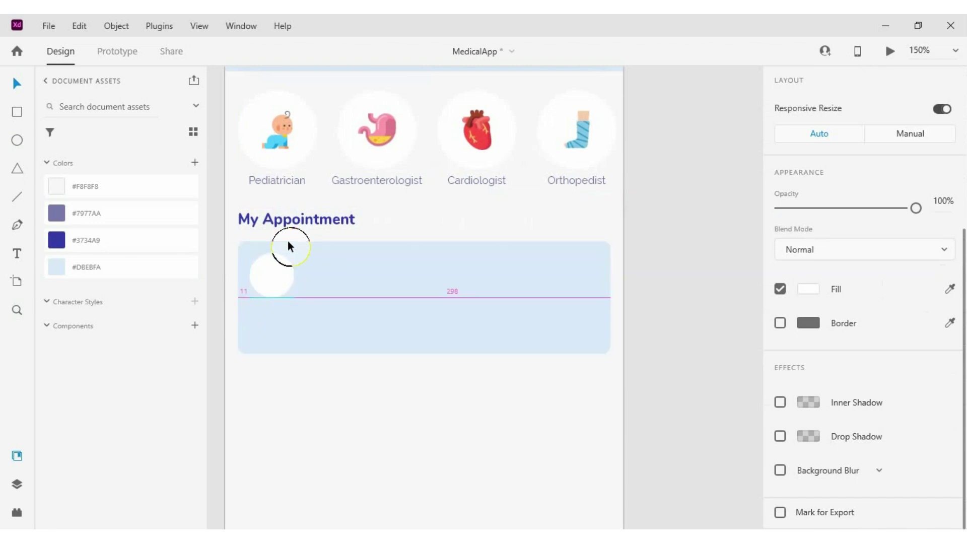
left_click(17, 112)
left_click_drag(239, 320, 610, 347)
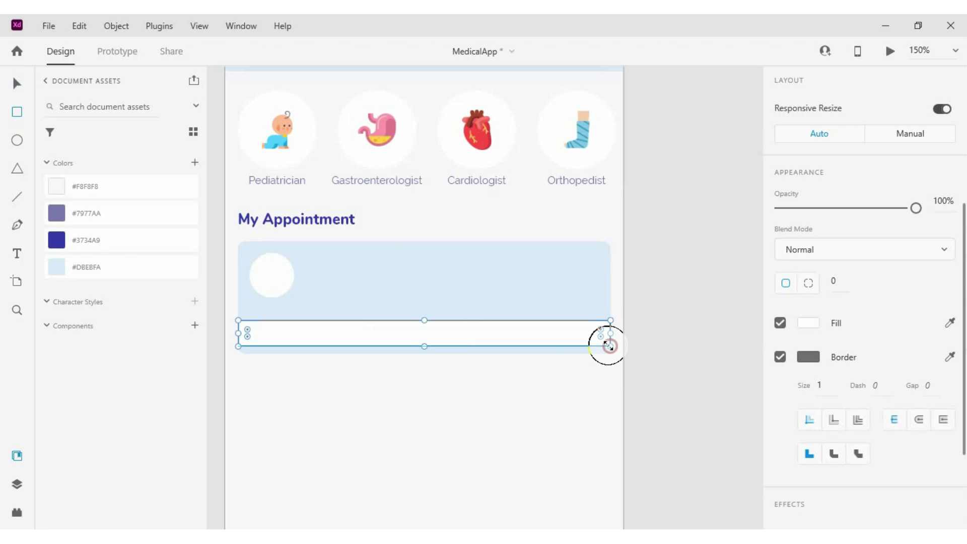
- Give the white strip corner radii 0, 0, 7, 7 and remove its border
scroll(417, 348, "up", 3)
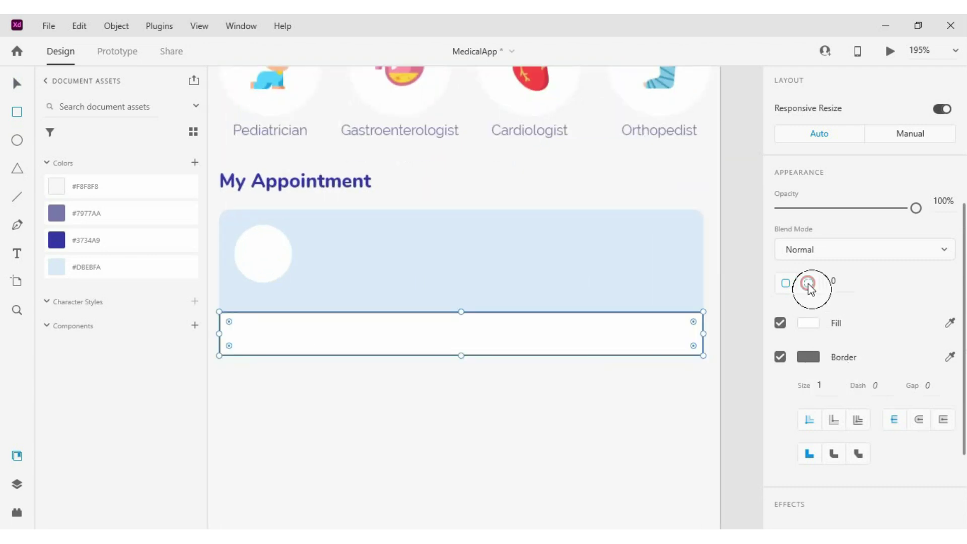
type("7")
left_click(938, 281)
type("7")
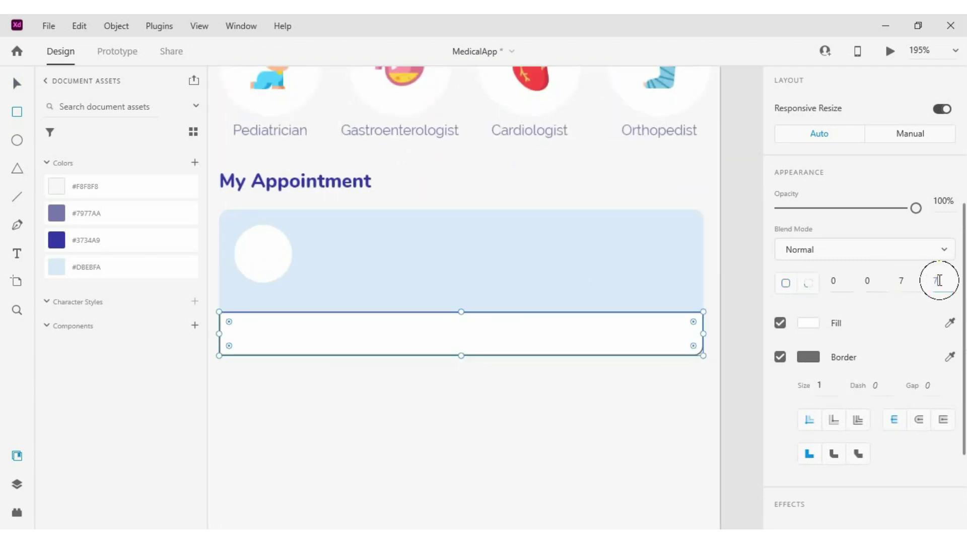
scroll(816, 353, "down", 2)
scroll(806, 362, "down", 2)
left_click(780, 218)
scroll(774, 232, "up", 3)
- Check the search bar's shadow colour for reference, then select the blue card
left_click(405, 356)
left_click(642, 243)
scroll(642, 277, "up", 3)
left_click(600, 123)
left_click(809, 403)
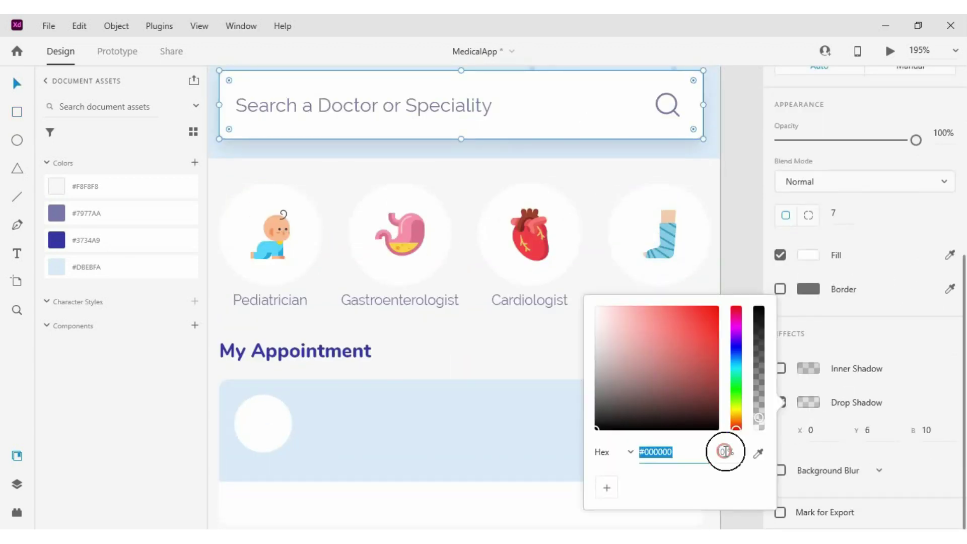
left_click(952, 426)
- Give the blue card a drop shadow with 10% opacity, Y 6 and blur 10
left_click(812, 436)
left_click(722, 470)
key("Return")
left_click(867, 464)
type("6")
left_click(926, 463)
type("10")
scroll(648, 418, "down", 4)
scroll(555, 381, "down", 3)
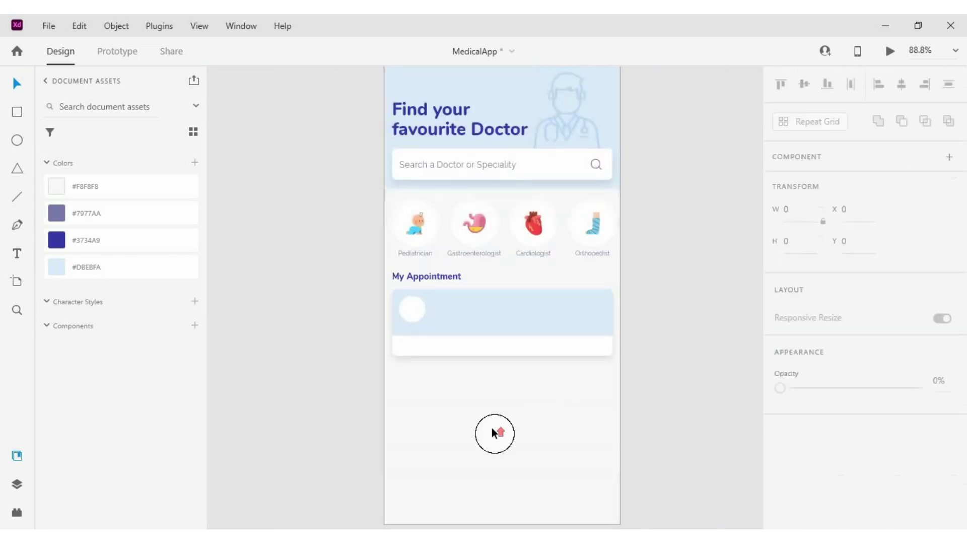
scroll(495, 429, "up", 3)
- Make the appointment card shorter by dragging its bottom edge up
left_click(526, 302)
scroll(446, 296, "down", 2, "ctrl")
left_click(314, 223)
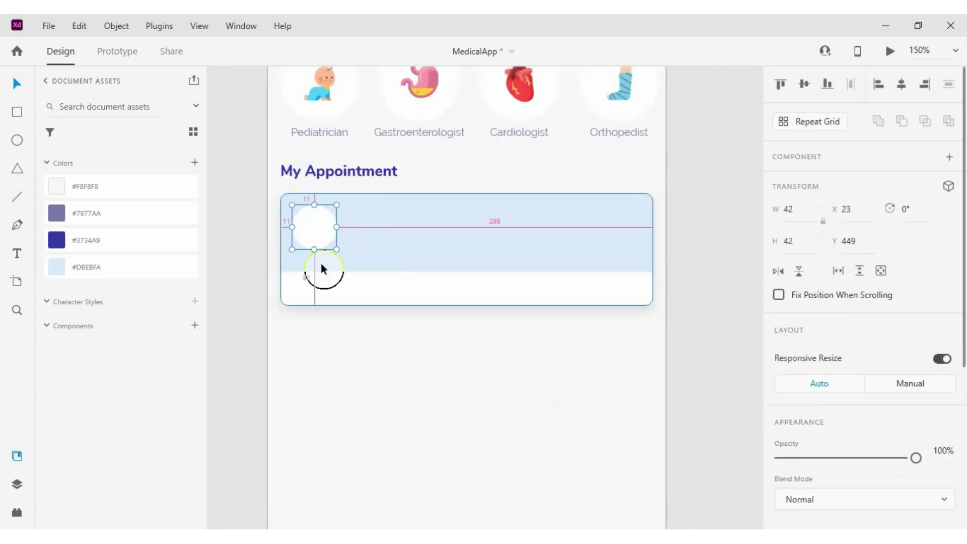
left_click(417, 287)
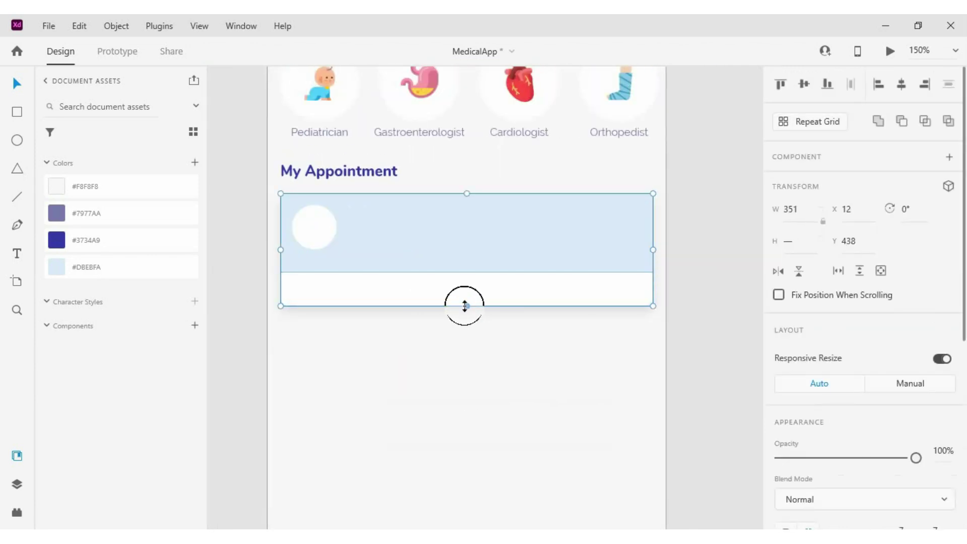
left_click_drag(464, 304, 464, 296)
left_click(314, 227)
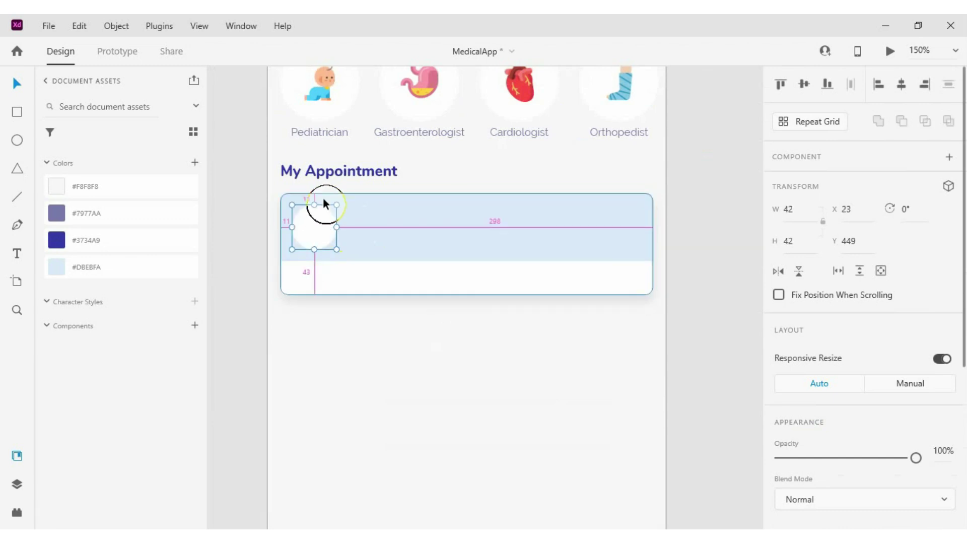
left_click(476, 217)
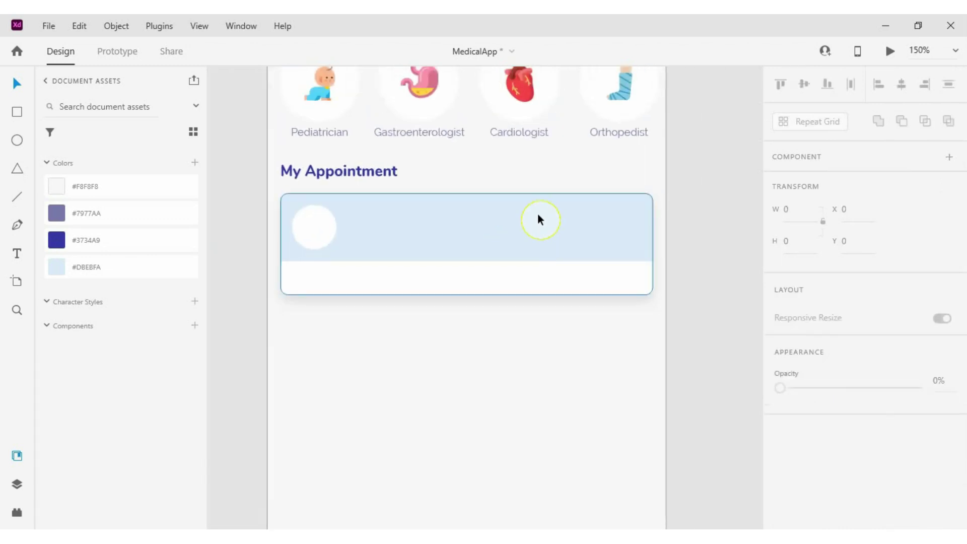
- Copy the avatar circle to the right and resize the copy to 36
scroll(388, 226, "up", 2)
left_click_drag(320, 274, 554, 274)
left_click(791, 208)
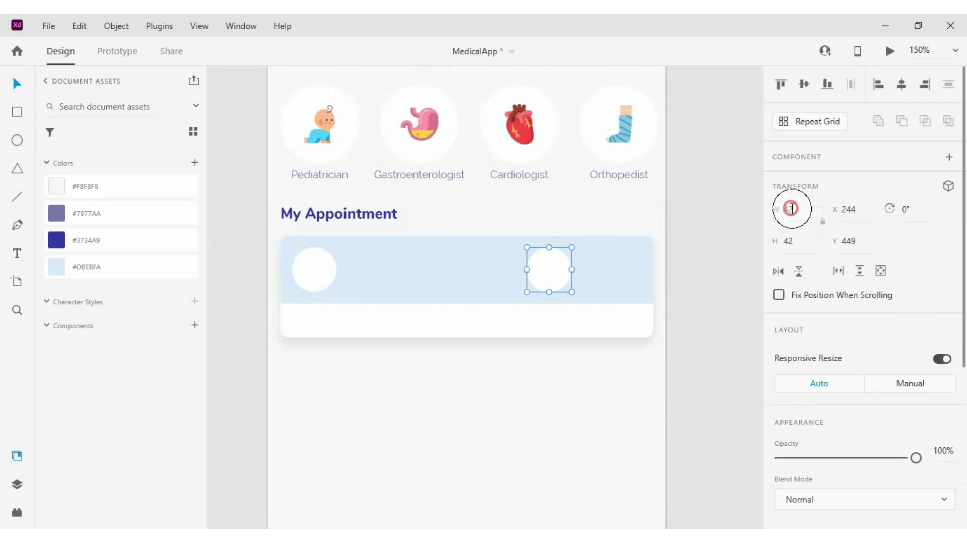
type("3")
left_click_drag(549, 268, 617, 267)
key("Right")
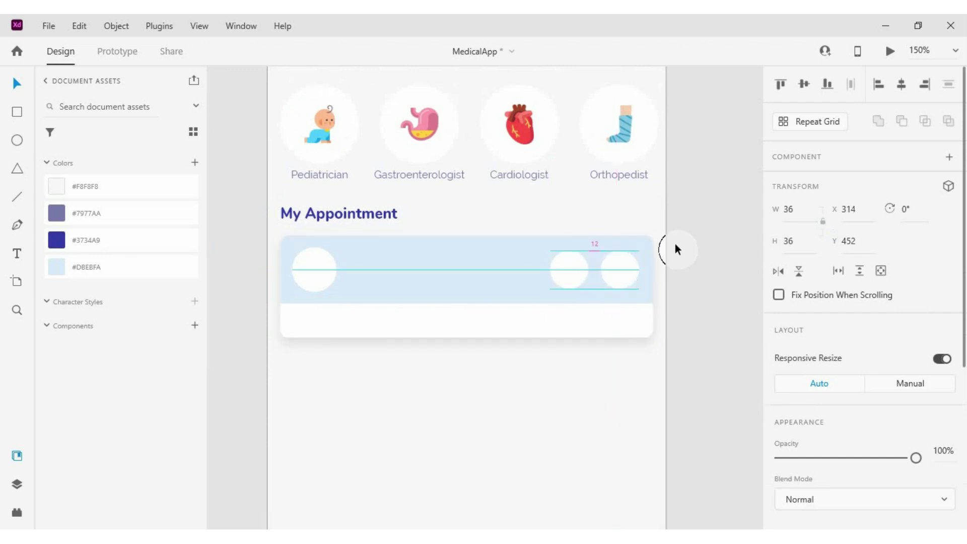
- Place the second small circle beside it at the card's right end
left_click(562, 273, "shift")
left_click_drag(562, 273, 671, 268)
left_click(616, 270)
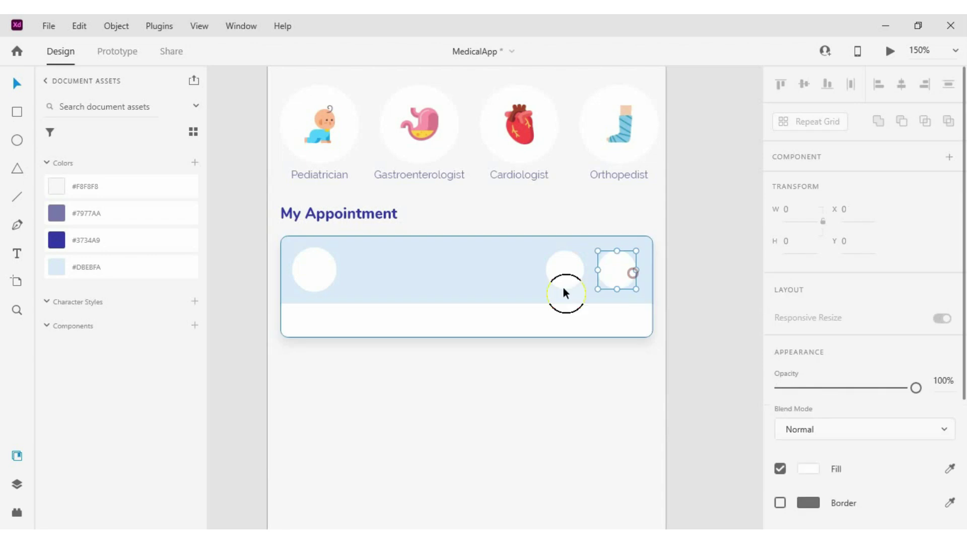
left_click(562, 286)
left_click(658, 272)
scroll(382, 259, "up", 1)
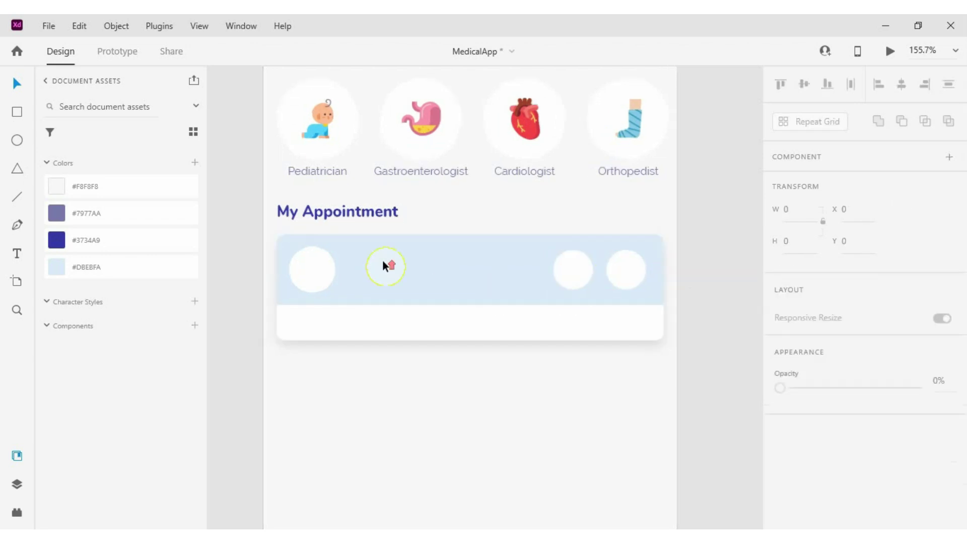
scroll(382, 259, "up", 3)
- Add the doctor's name beside the avatar in Raleway SemiBold, size 13
key("t")
left_click(340, 258)
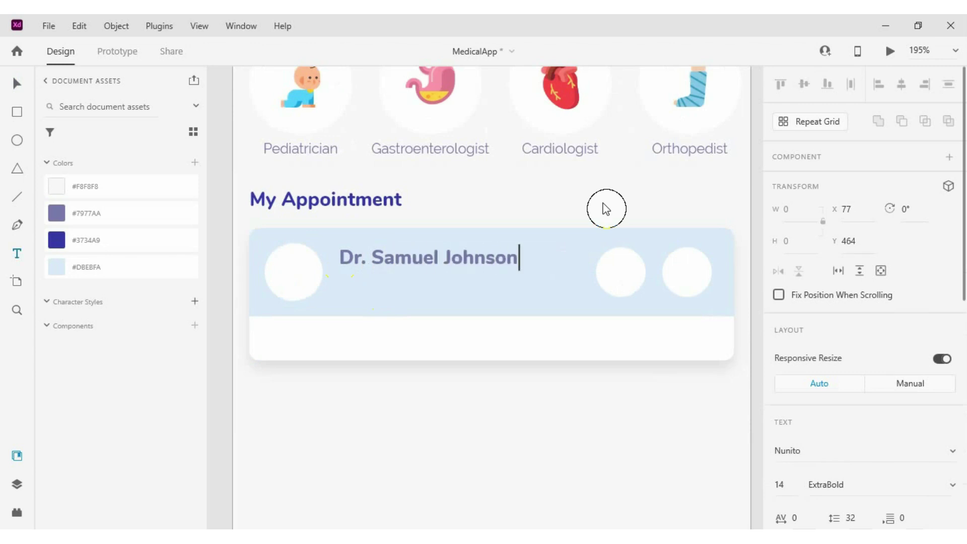
key("Escape")
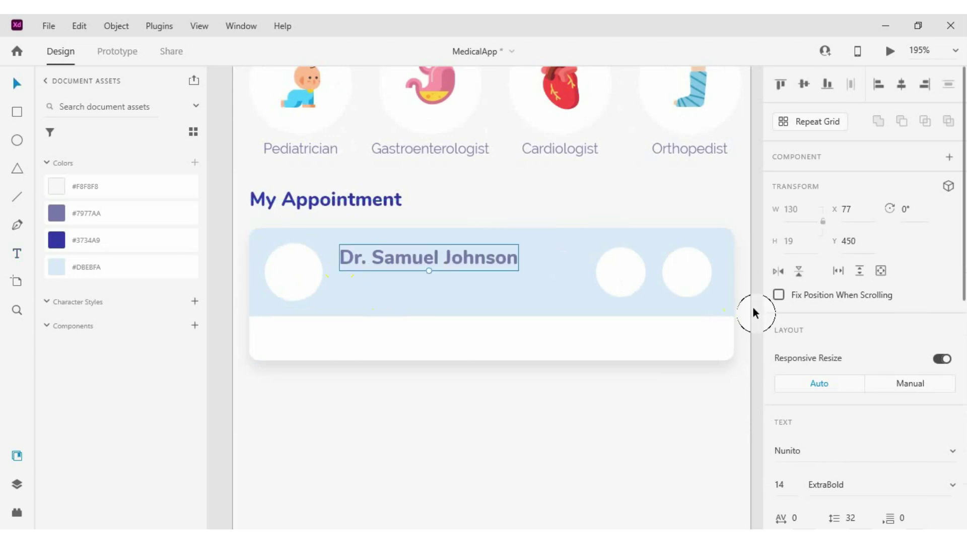
left_click(818, 449)
type("Ral")
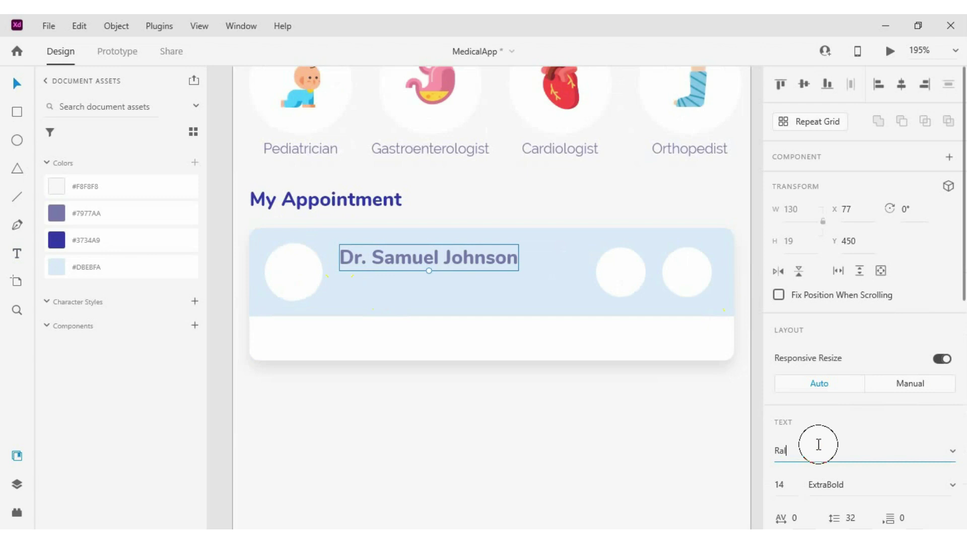
key("Return")
left_click(849, 486)
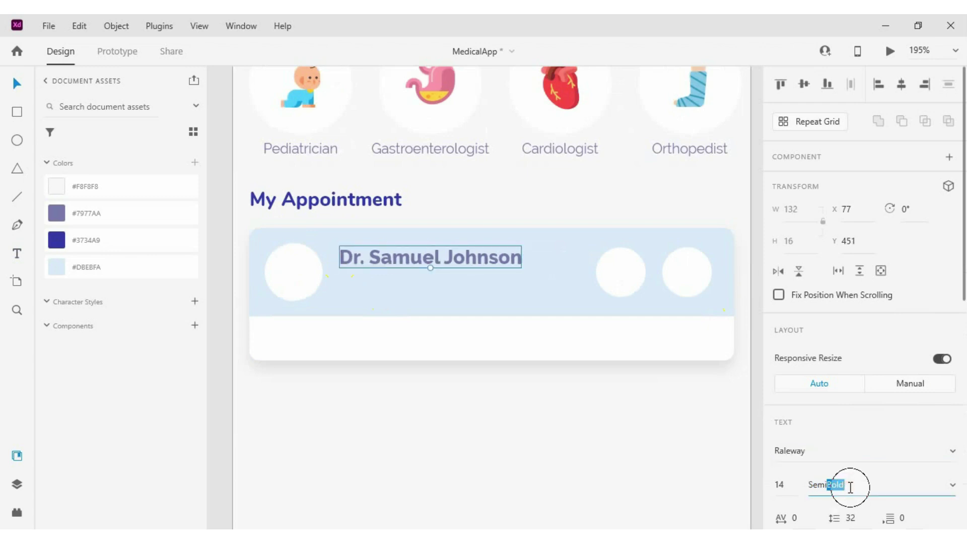
key("Return")
scroll(831, 292, "down", 3)
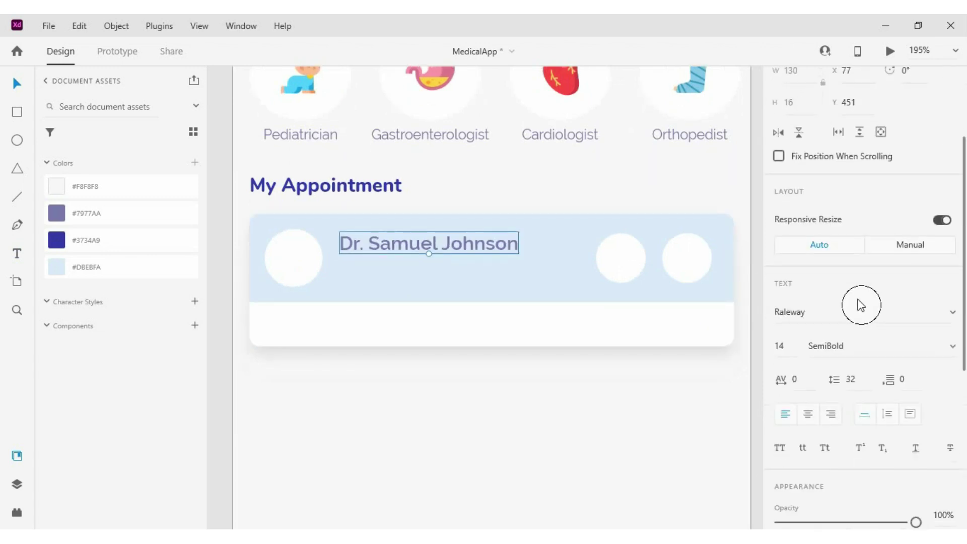
type("3")
key("Return")
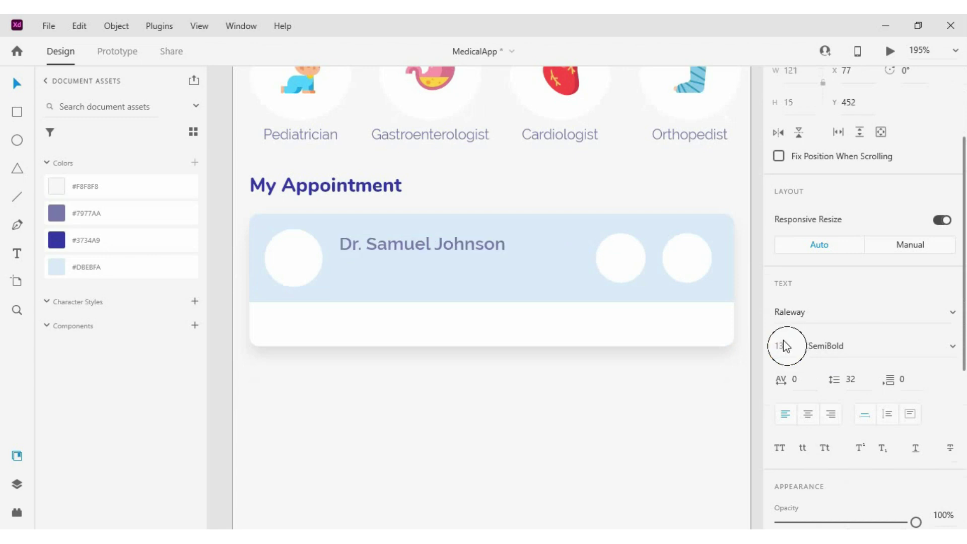
- Duplicate the name below it and change it to 'Pediatrician' in Medium, size 10
left_click_drag(431, 240, 431, 270)
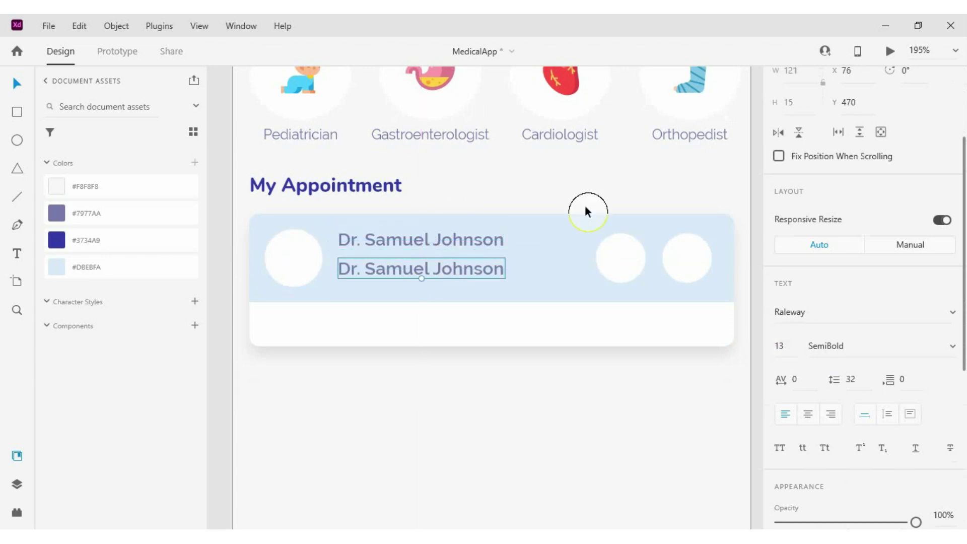
left_click(319, 141)
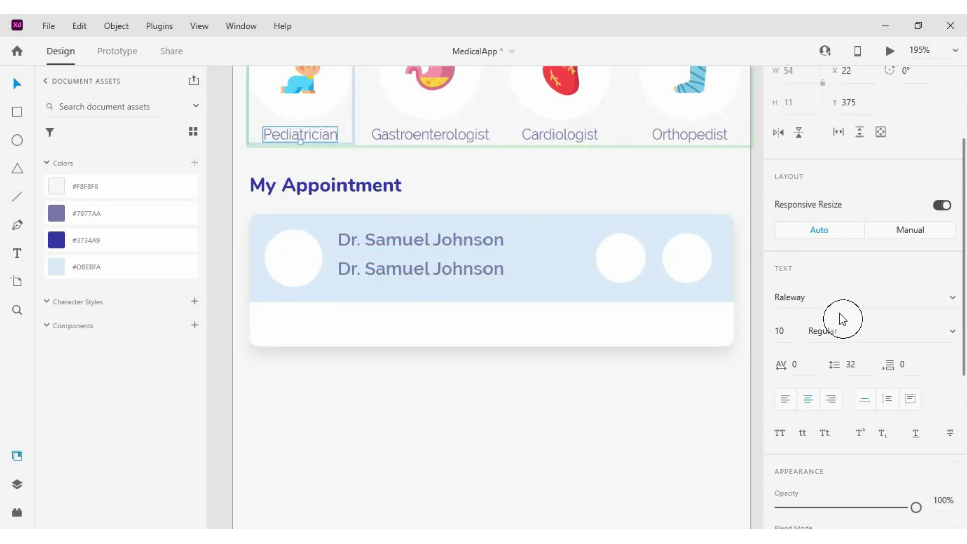
type("Medium")
key("Return")
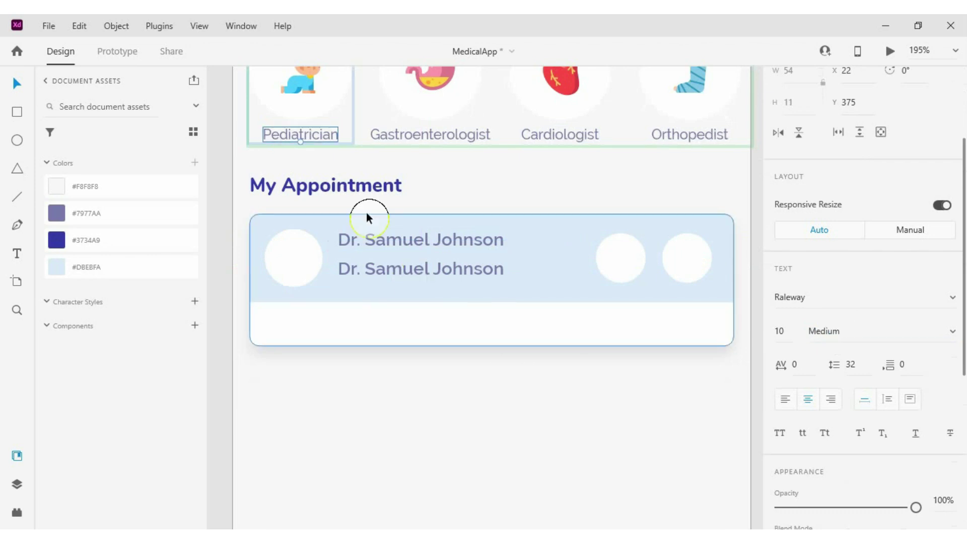
left_click_drag(343, 267, 544, 268)
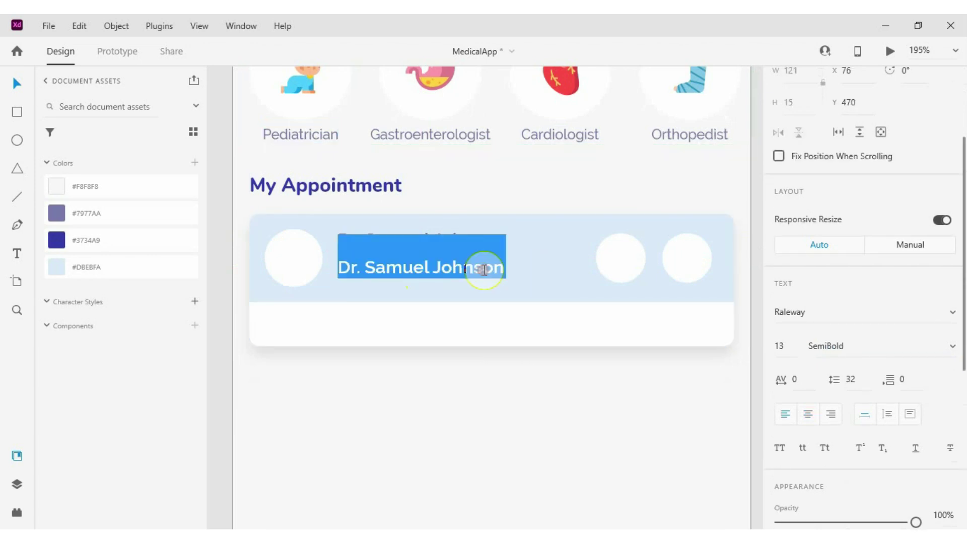
type("Pediatrician")
left_click(785, 313)
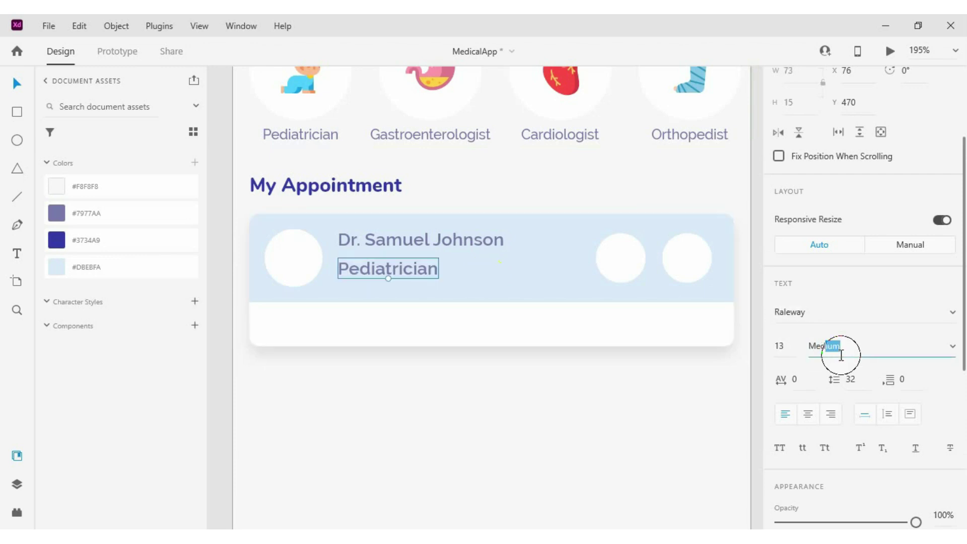
key("Return")
double_click(780, 345)
type("10")
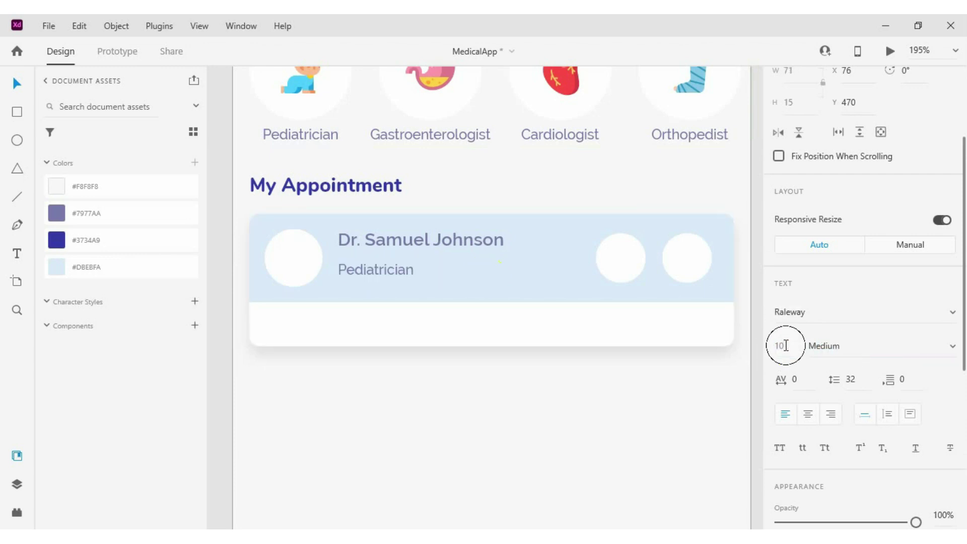
- Nudge the name and specialty text together into position
left_click(400, 237, "shift")
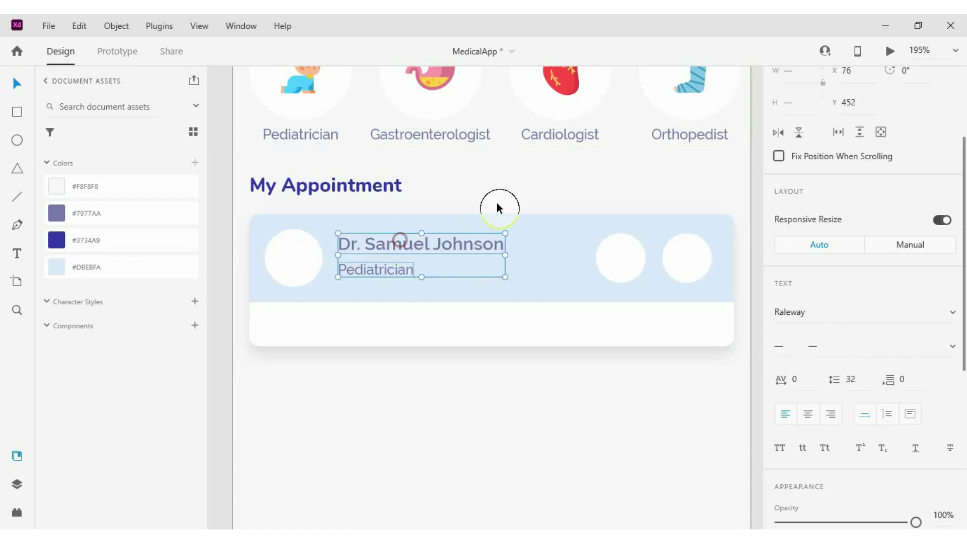
left_click_drag(374, 237, 376, 239)
left_click(527, 370)
scroll(453, 365, "down", 2)
- Fill the first right-hand circle with dark blue #3734A9
left_click(572, 262)
left_click(158, 232)
left_click(487, 330)
scroll(487, 328, "down", 2)
scroll(540, 312, "up", 2)
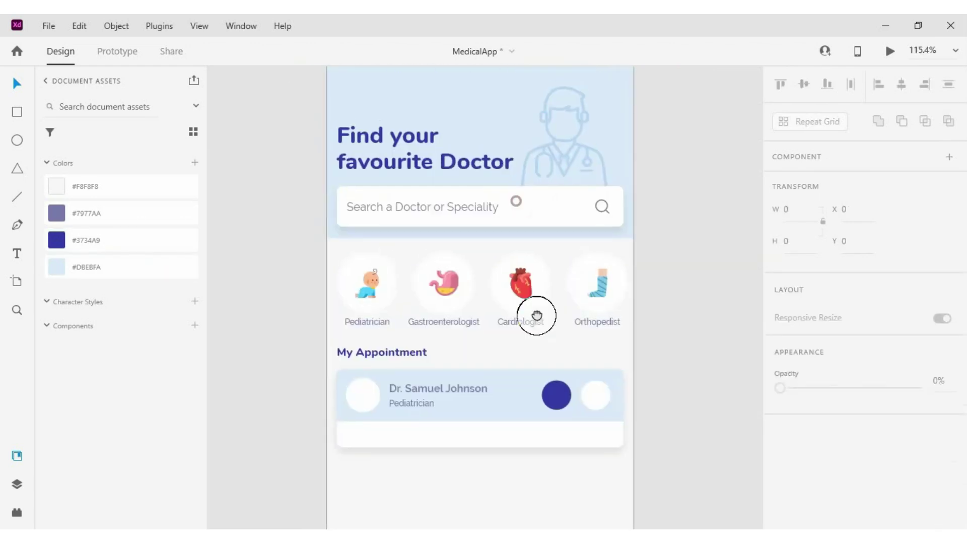
scroll(535, 315, "down", 2)
scroll(373, 303, "down", 1)
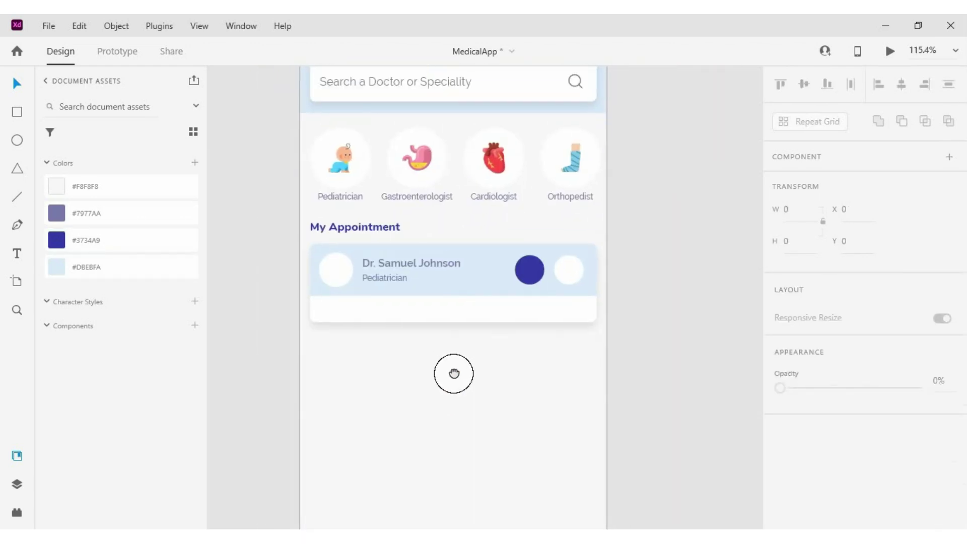
- Give the left avatar circle a #7977AA outline
left_click(337, 278)
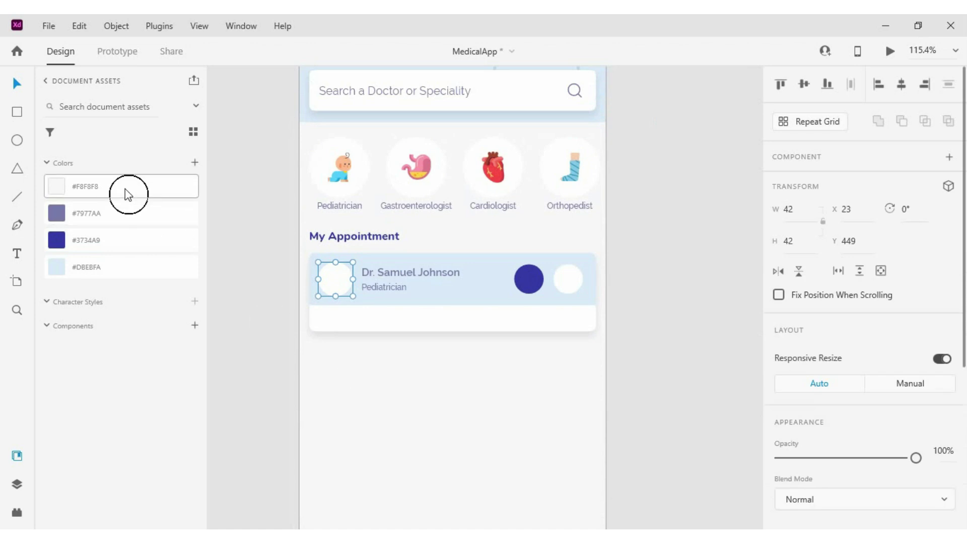
right_click(134, 213)
left_click(182, 240)
scroll(314, 302, "up", 2)
scroll(313, 301, "up", 2)
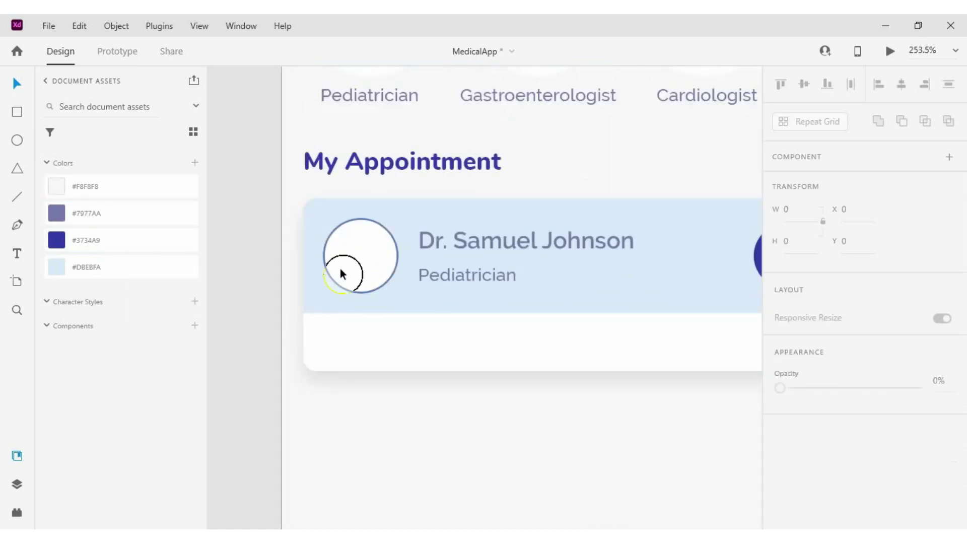
scroll(363, 276, "down", 3)
- Drop the smiling doctor photo from File Explorer into the avatar circle
key("alt+Tab")
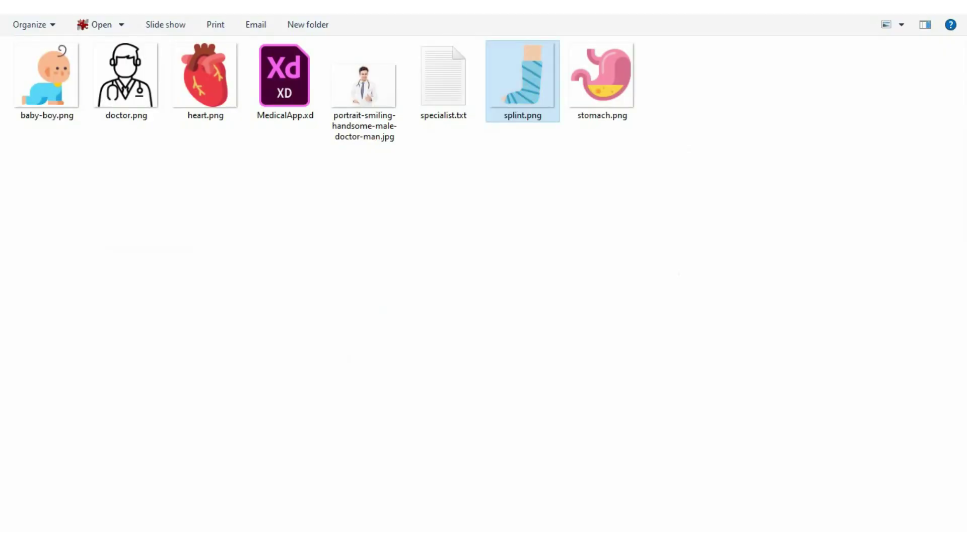
key("alt+Tab")
left_click_drag(367, 86, 360, 264)
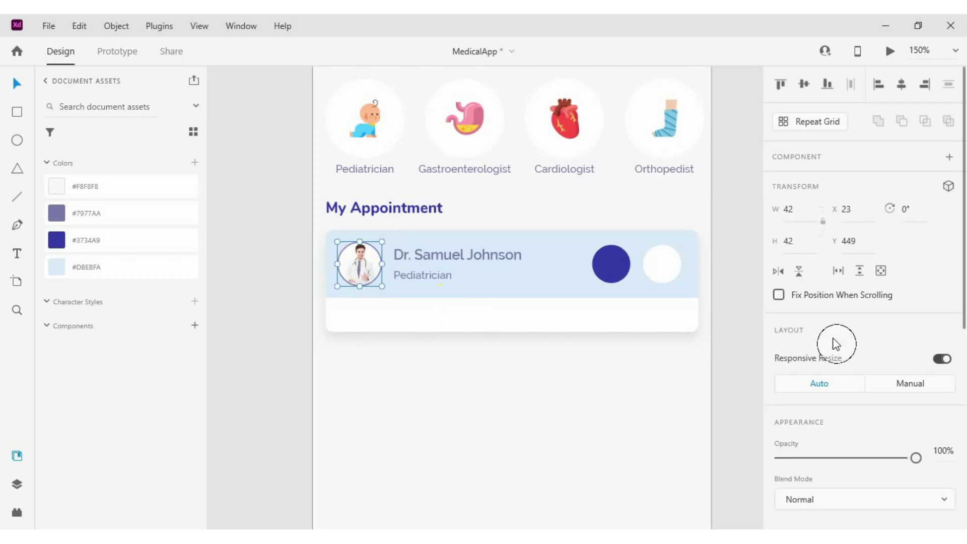
scroll(371, 345, "up", 3)
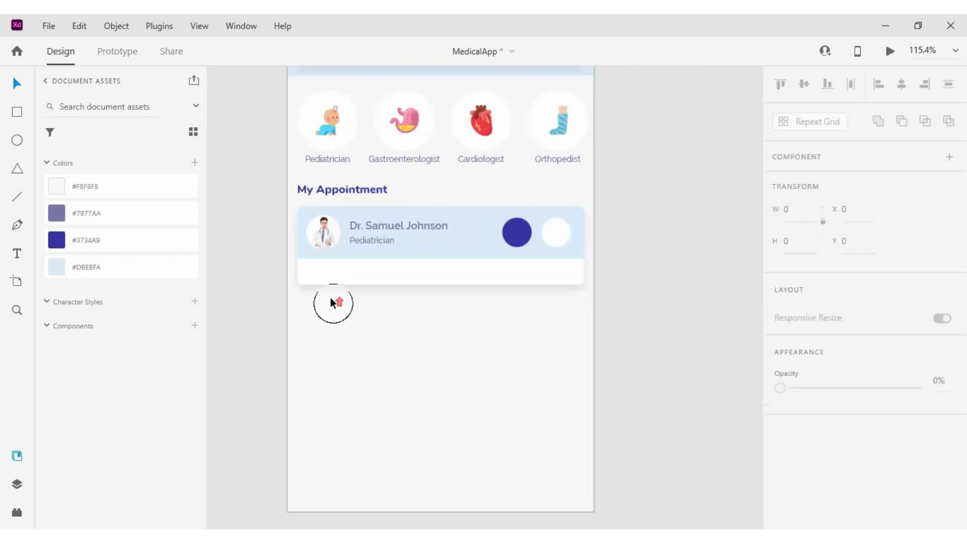
left_click(325, 207)
scroll(367, 204, "up", 5)
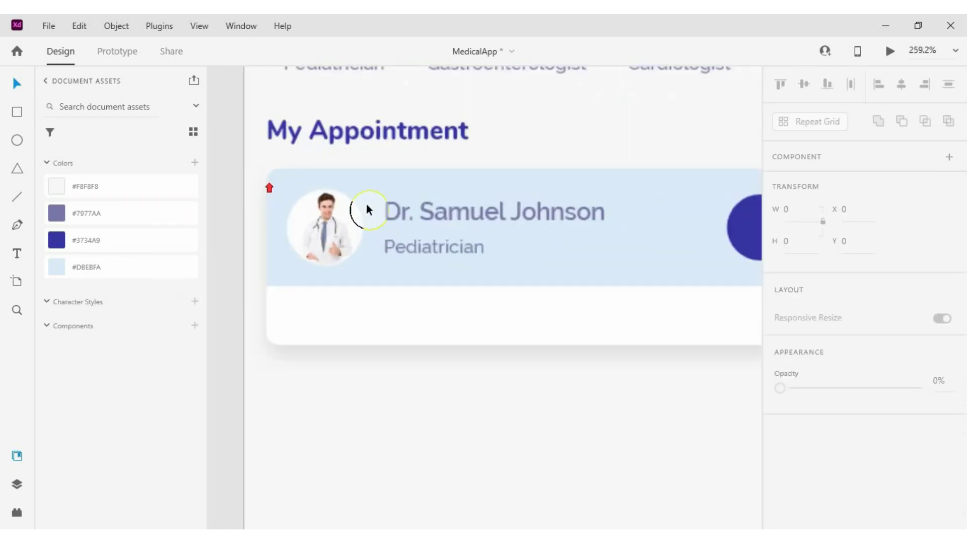
scroll(372, 201, "down", 5)
scroll(371, 204, "up", 10)
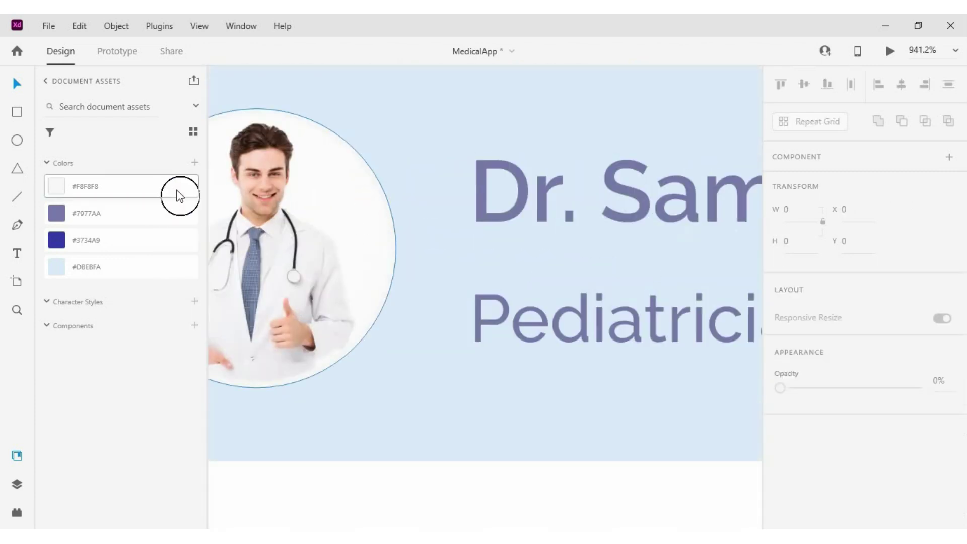
- Remove the outline from the avatar photo and view the whole card
left_click(300, 276)
scroll(857, 302, "down", 5)
left_click(784, 222)
scroll(557, 233, "down", 5)
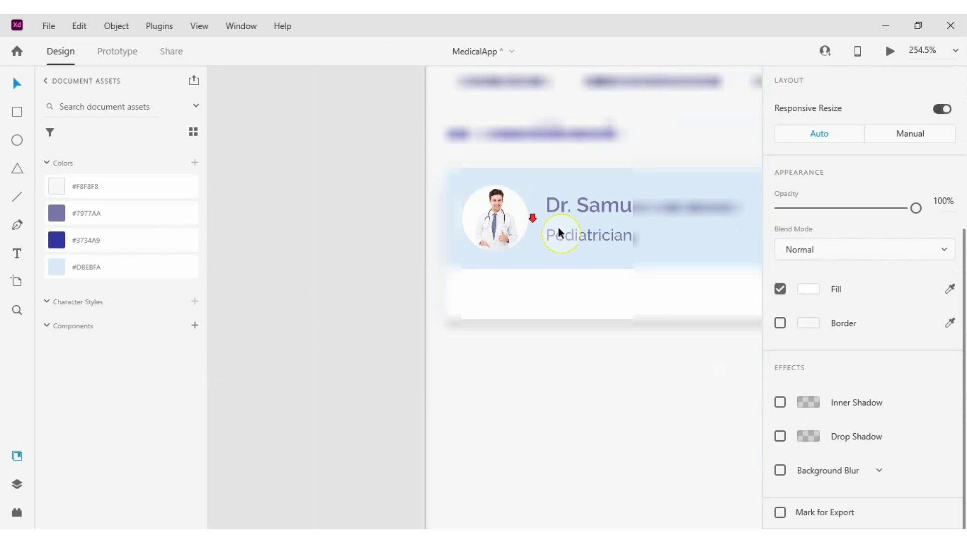
scroll(645, 351, "down", 1)
mouse_move(646, 352)
left_mouse_down()
mouse_move(499, 322)
mouse_move(422, 367)
left_mouse_up()
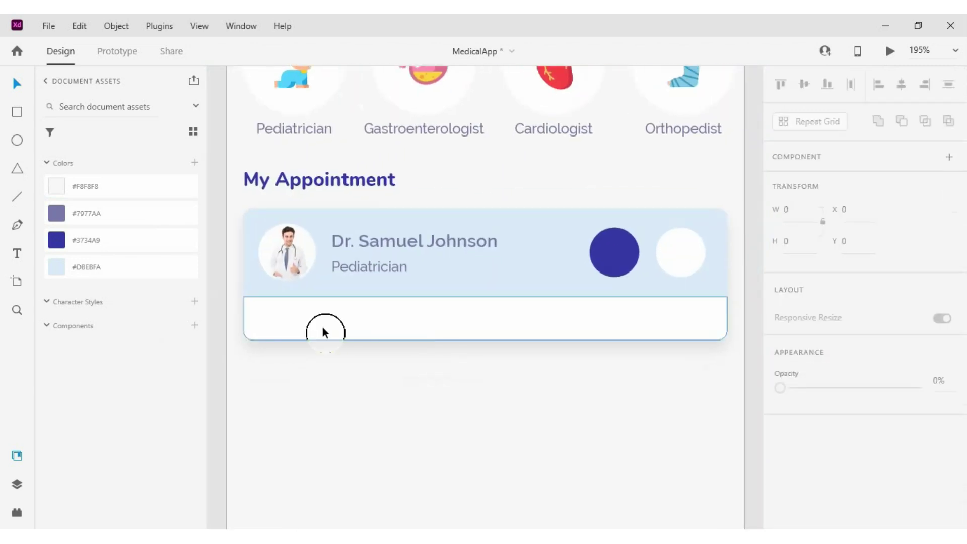
- Type 'Monday, Jul 11 at 4:00 - 5:00' in the card's lower strip
key("t")
left_click(283, 317)
type("Monday")
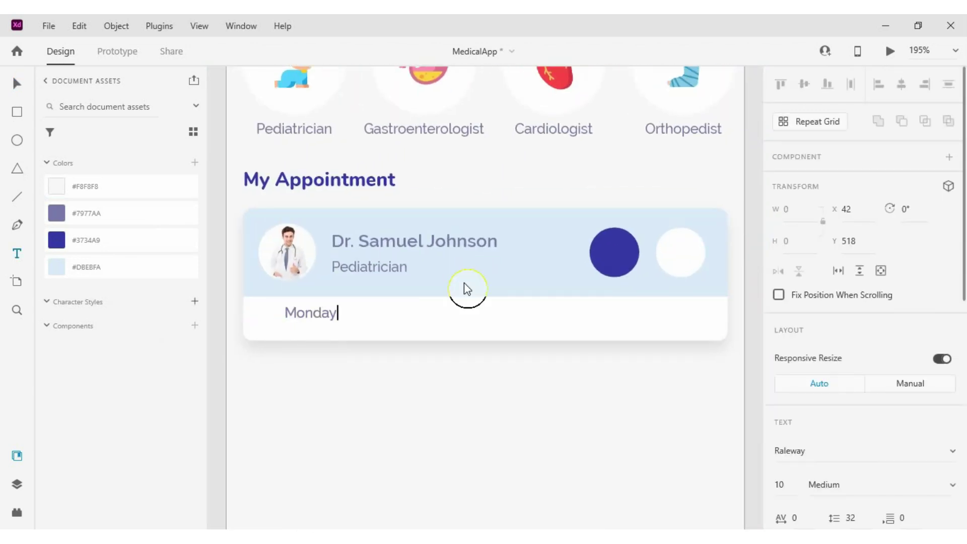
type(", Jul 11")
type(" at 4:00 - 5:00")
key("Escape")
left_click_drag(410, 312, 387, 320)
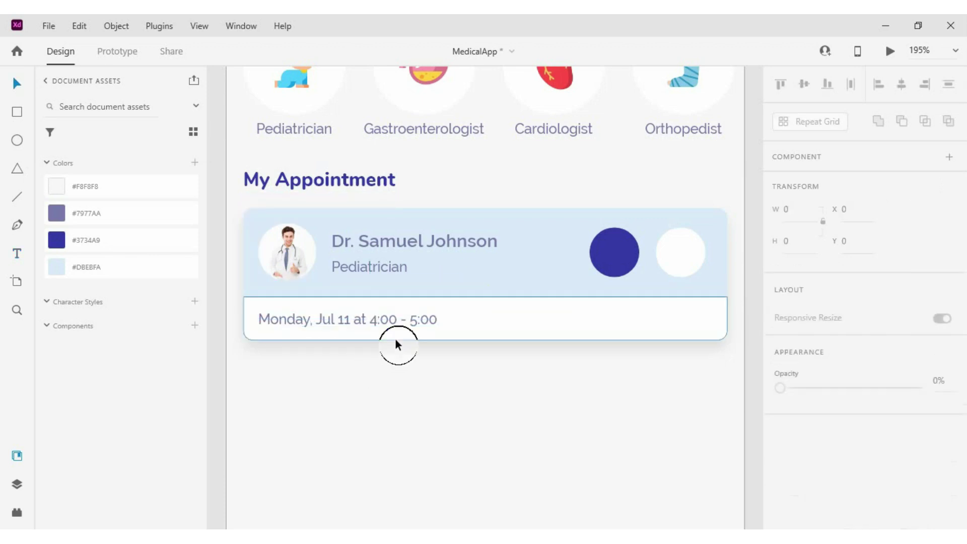
- Insert a clock icon from the Icons 4 Design plugin beside the time range
left_click(12, 519)
scroll(89, 298, "down", 5)
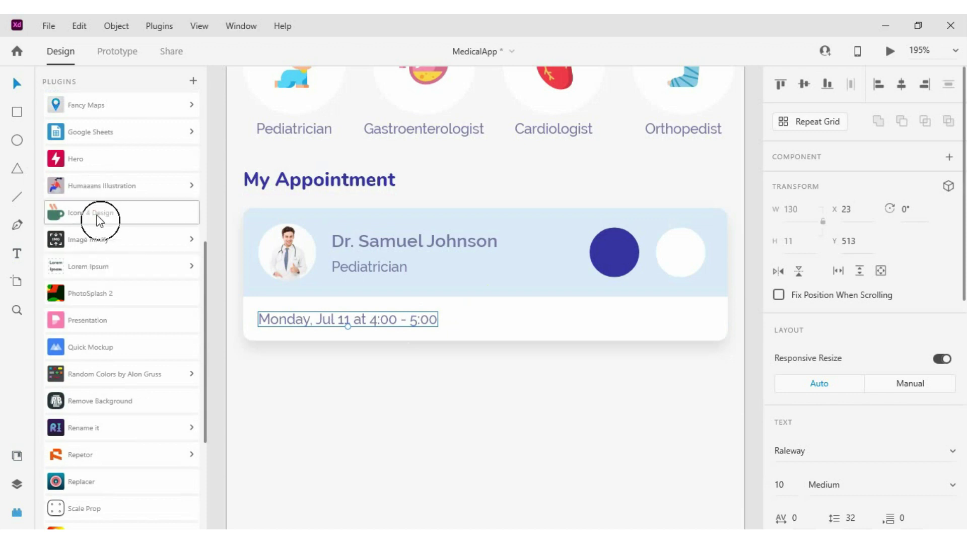
left_click(99, 220)
type("lock")
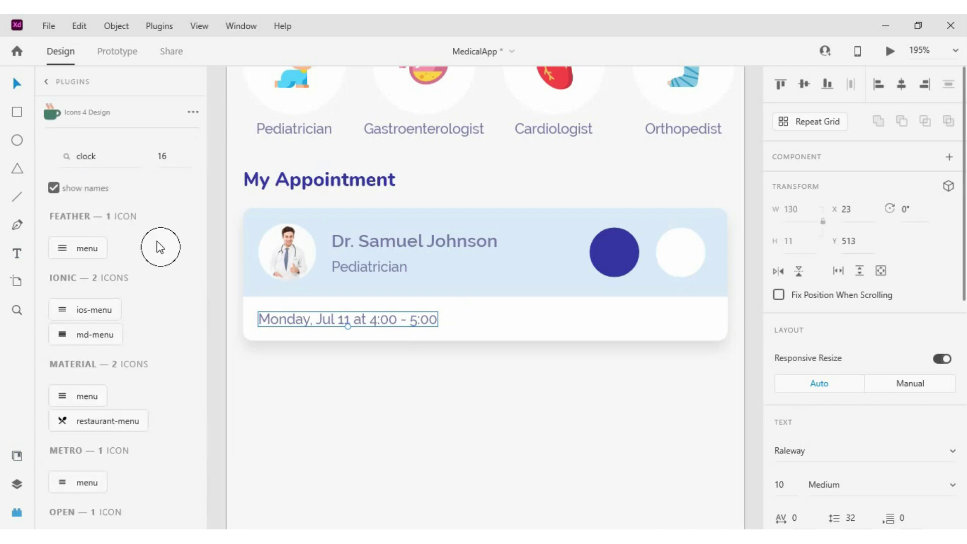
left_click(76, 310)
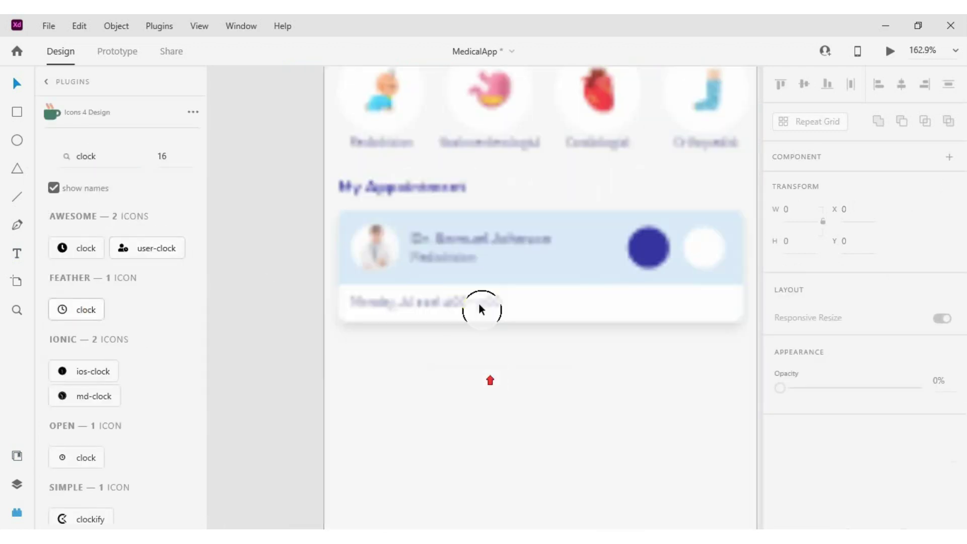
left_click_drag(529, 324, 584, 260)
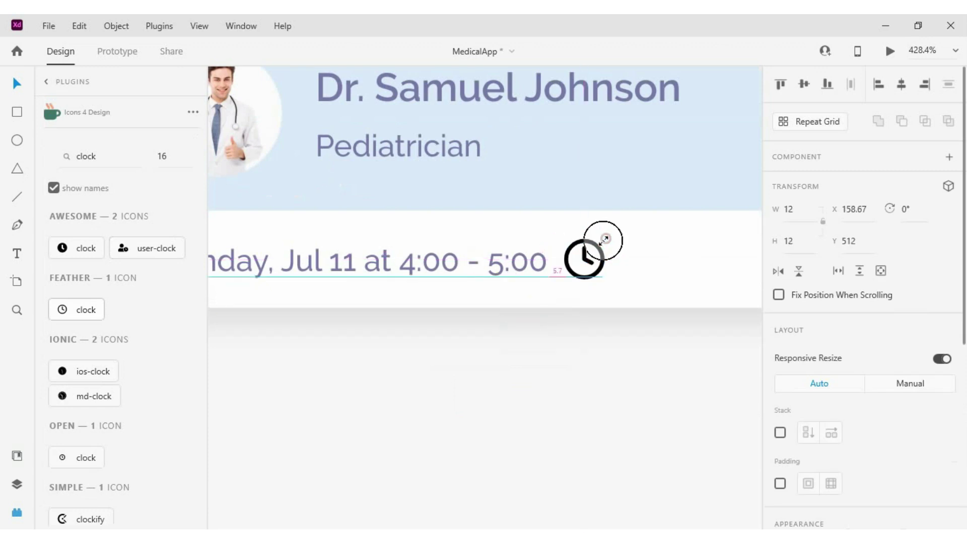
- Colour the clock icon's outline with the saved colour #7977AA
scroll(831, 313, "down", 5)
left_click(876, 426)
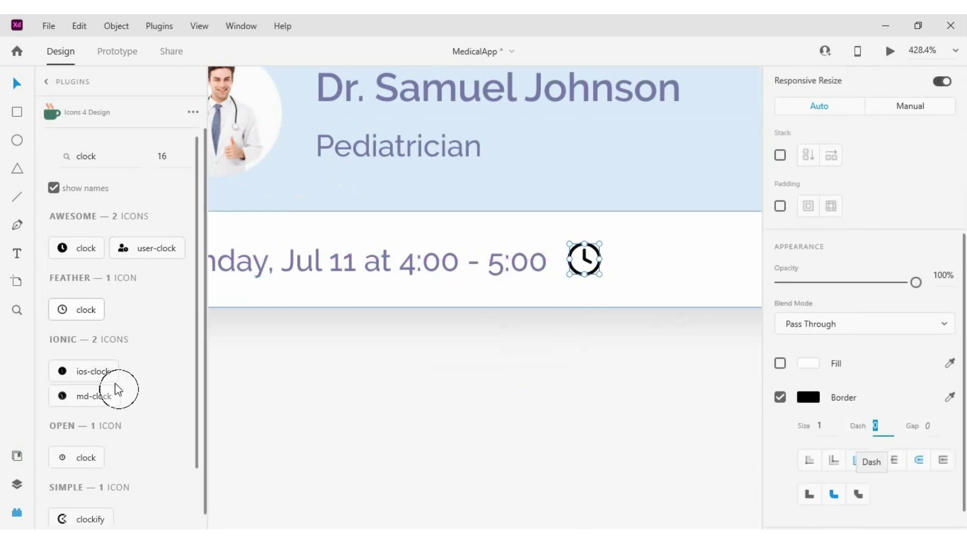
left_click(16, 455)
right_click(114, 213)
left_click(141, 239)
- Move the clock icon to the start of the date text and align them vertically
scroll(597, 274, "down", 5)
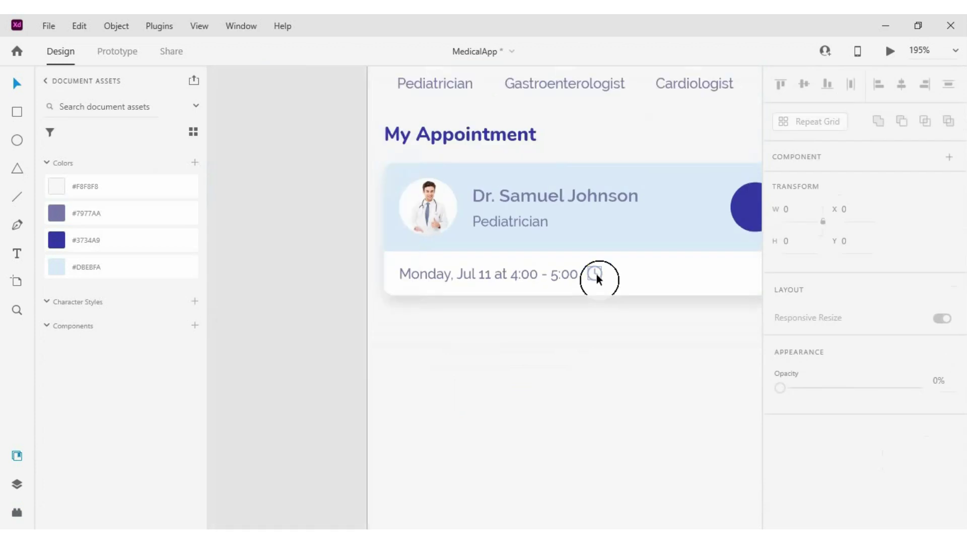
left_click(597, 276)
mouse_move(594, 276)
left_mouse_down()
mouse_move(407, 283)
mouse_move(486, 288)
mouse_move(444, 288)
left_mouse_up()
scroll(407, 283, "up", 5)
left_click(427, 284)
scroll(444, 287, "down", 5)
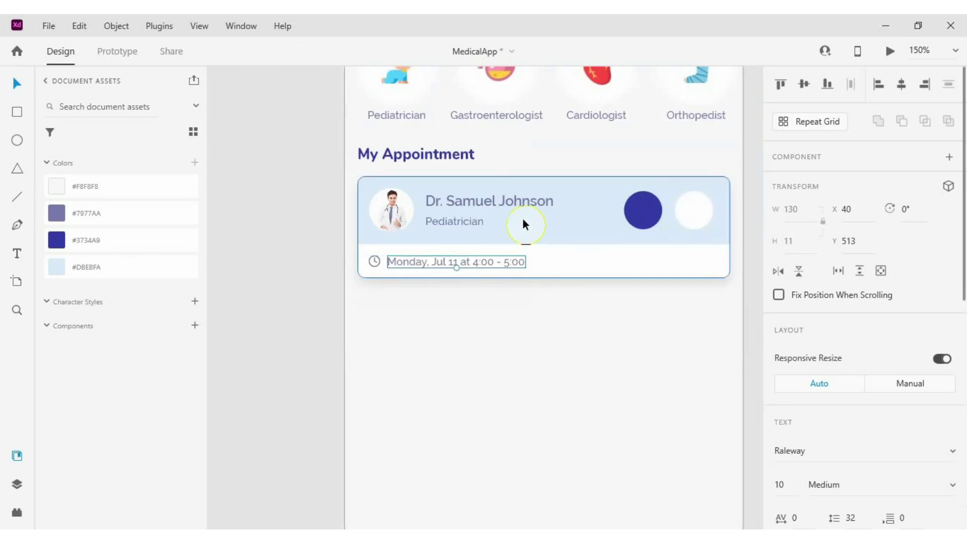
left_click(378, 263, "shift")
scroll(380, 264, "up", 3)
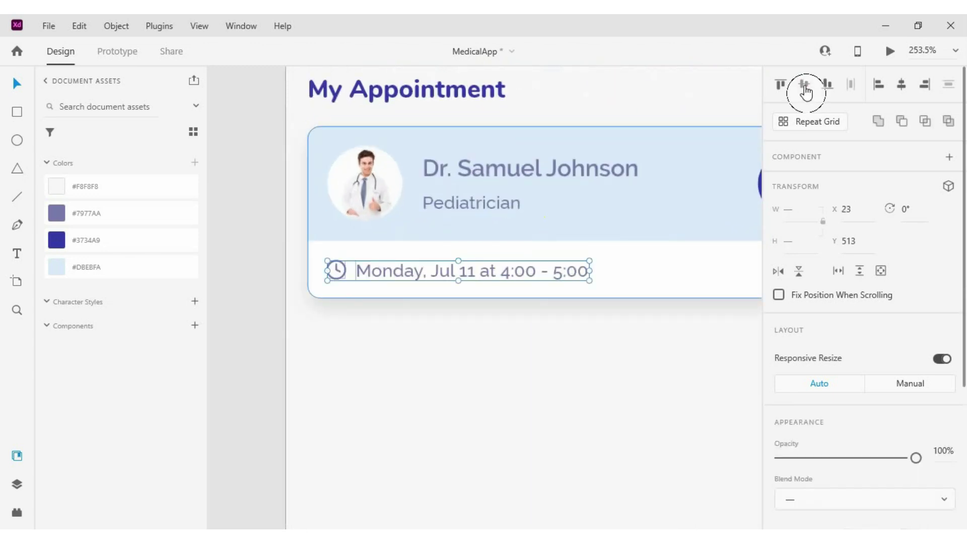
left_click(805, 85)
- Nudge the date text one pixel down to fine-tune its position beside the clock
scroll(379, 300, "down", 3)
left_click(412, 292)
key("Right")
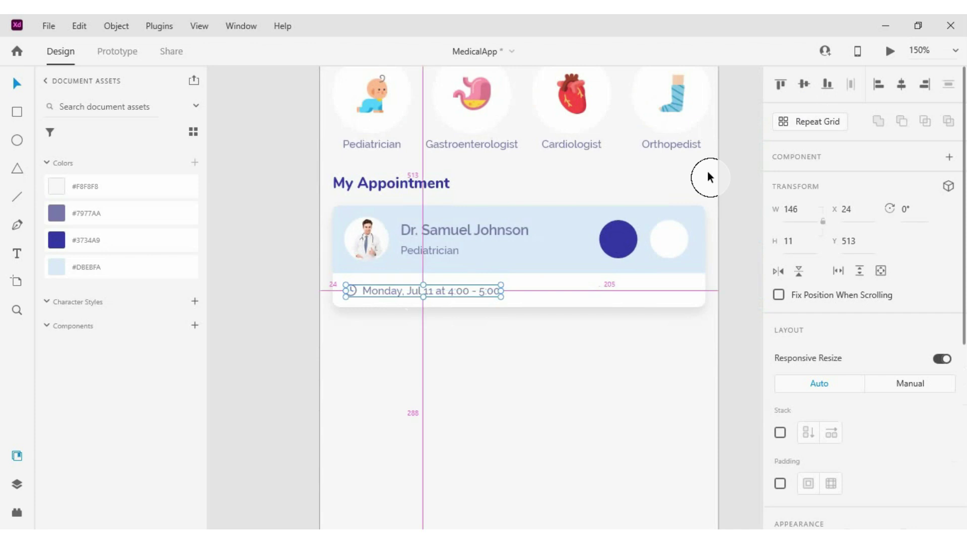
left_click(352, 304)
key("Left")
key("Down")
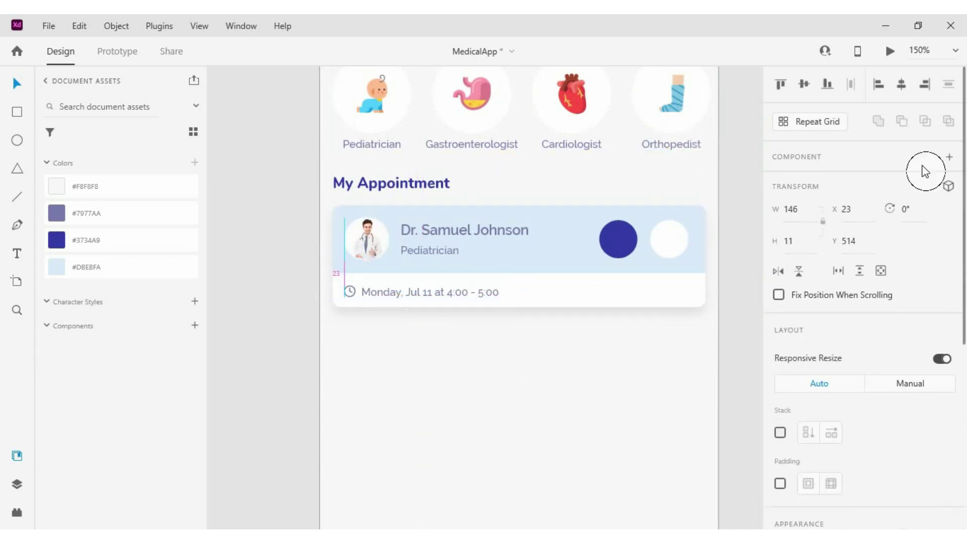
left_click(618, 240)
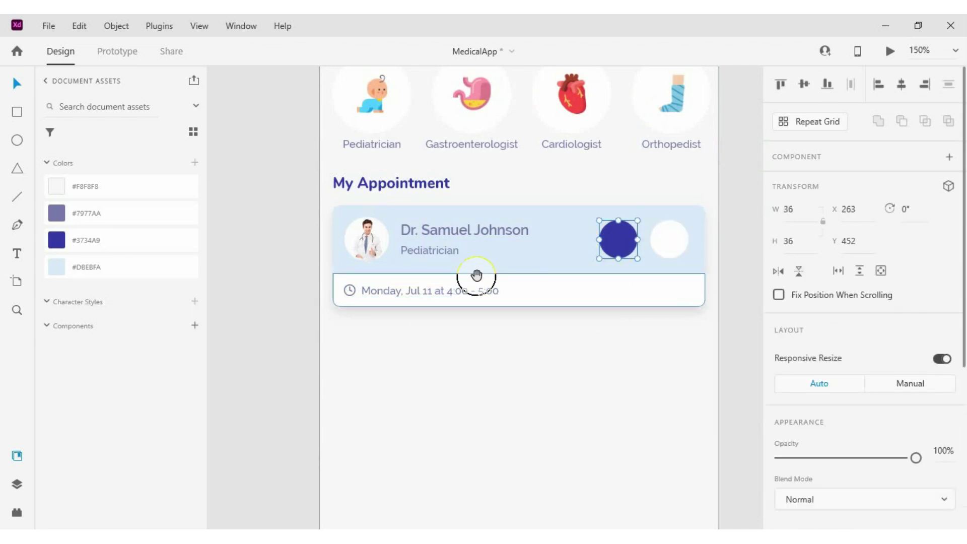
- Search 'calendar' in Icons 4 Design and centre the outlined calendar icon in the blue circle
left_click_drag(457, 302, 381, 277)
double_click(99, 157)
type("calendar")
scroll(151, 236, "down", 3)
scroll(179, 212, "up", 3)
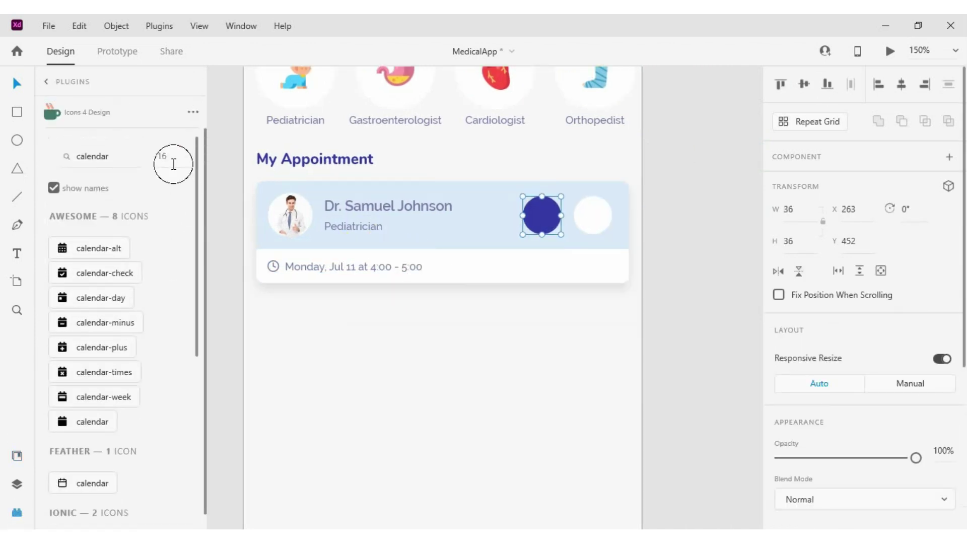
left_click(88, 486)
scroll(600, 225, "up", 5)
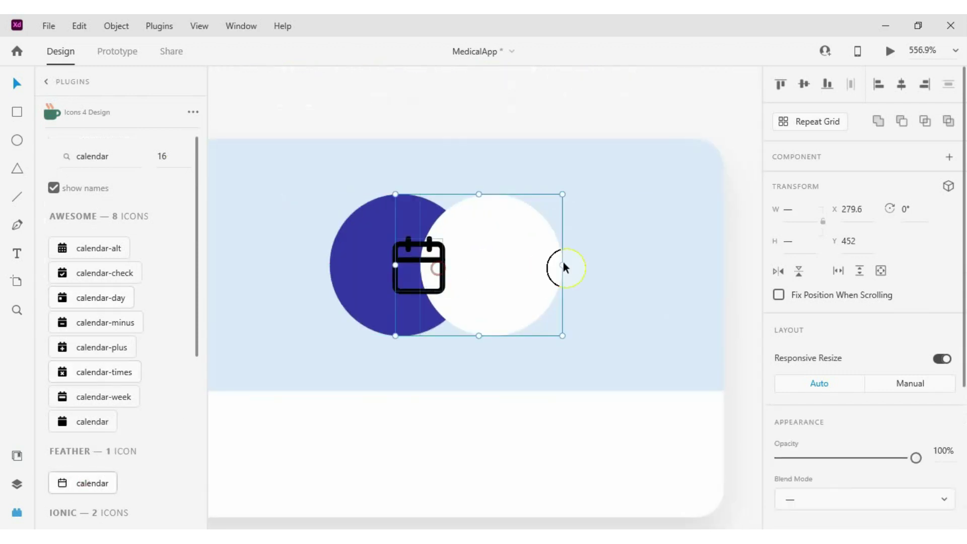
left_click_drag(534, 264, 416, 267)
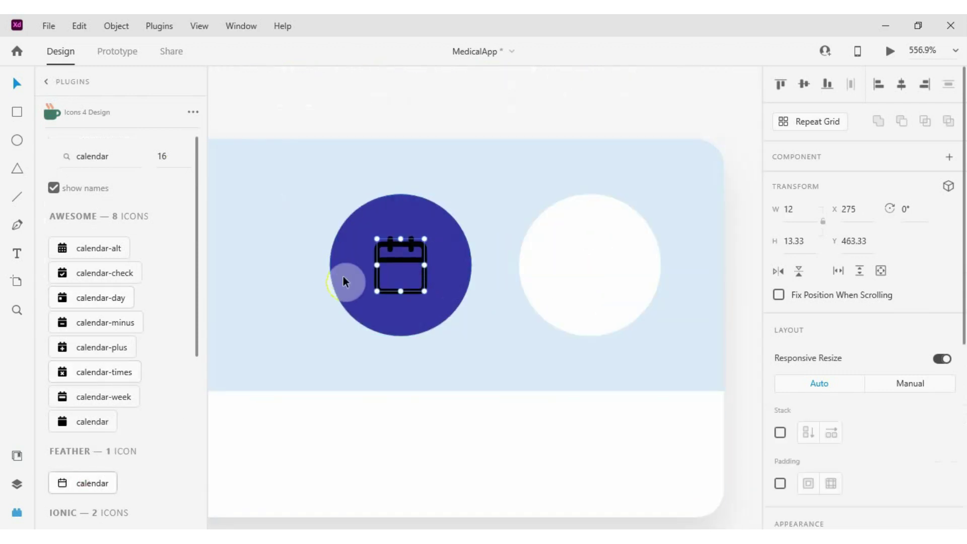
- Make the calendar icon's outline white
scroll(525, 249, "down", 5)
scroll(856, 303, "down", 6)
left_click(794, 375)
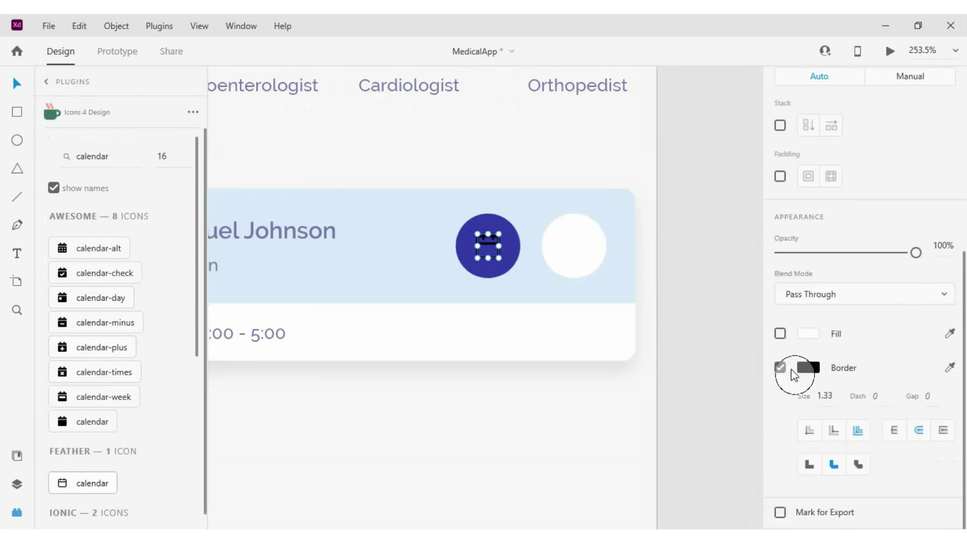
left_click(807, 368)
scroll(593, 224, "down", 4)
scroll(594, 224, "up", 1)
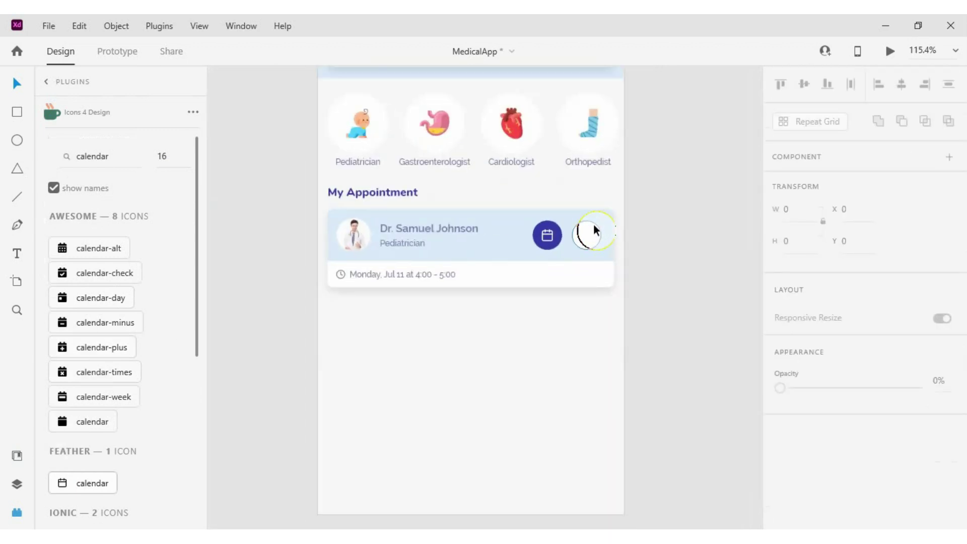
scroll(593, 223, "up", 2)
scroll(594, 225, "up", 1)
scroll(593, 224, "up", 2)
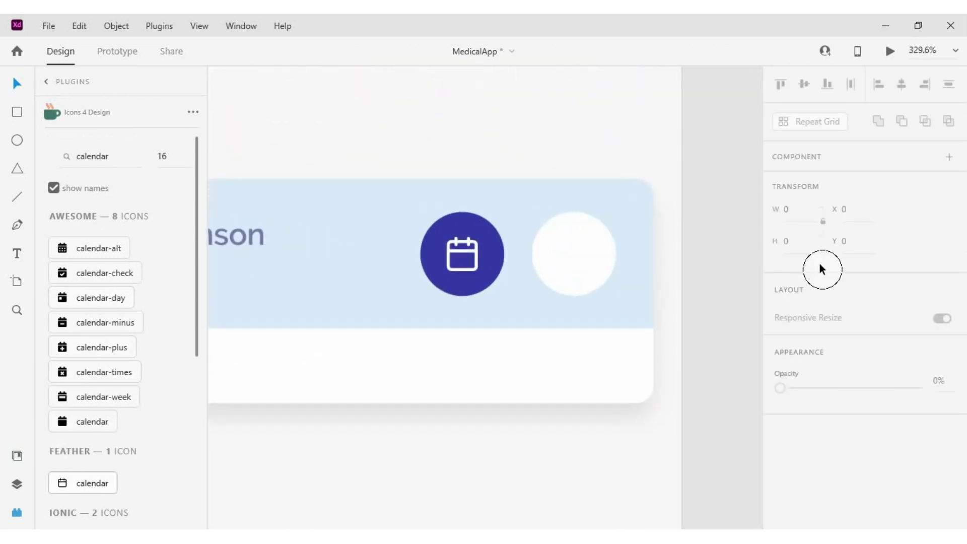
left_click(469, 256)
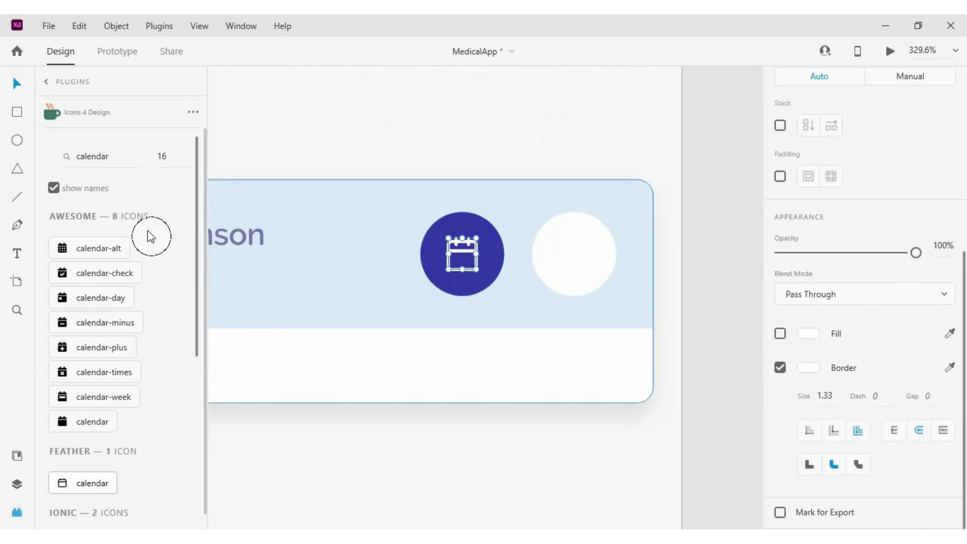
- Insert the message-square icon with a white outline, centred in the blue circle
type("mess")
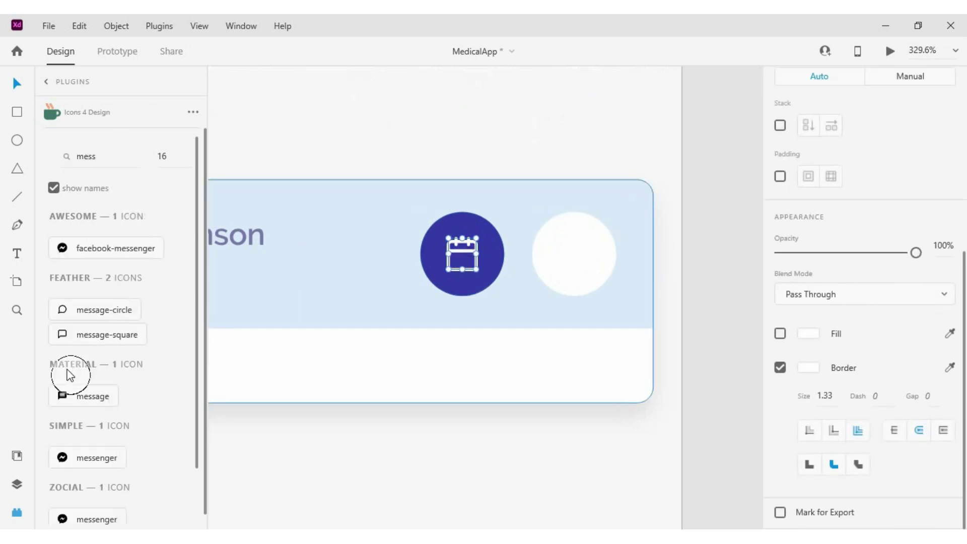
left_click(96, 334)
left_click(826, 271)
left_click(468, 123)
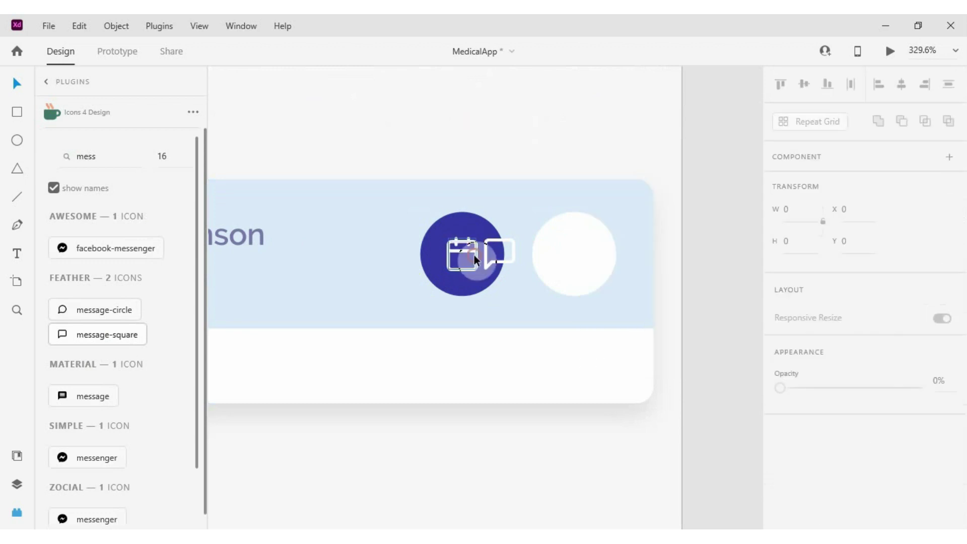
left_click_drag(474, 255, 479, 260)
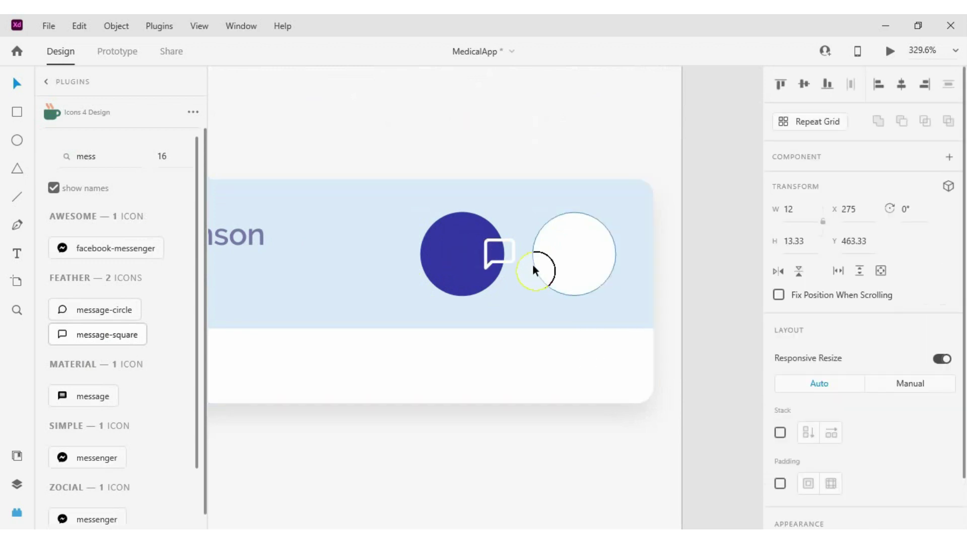
left_click(577, 244)
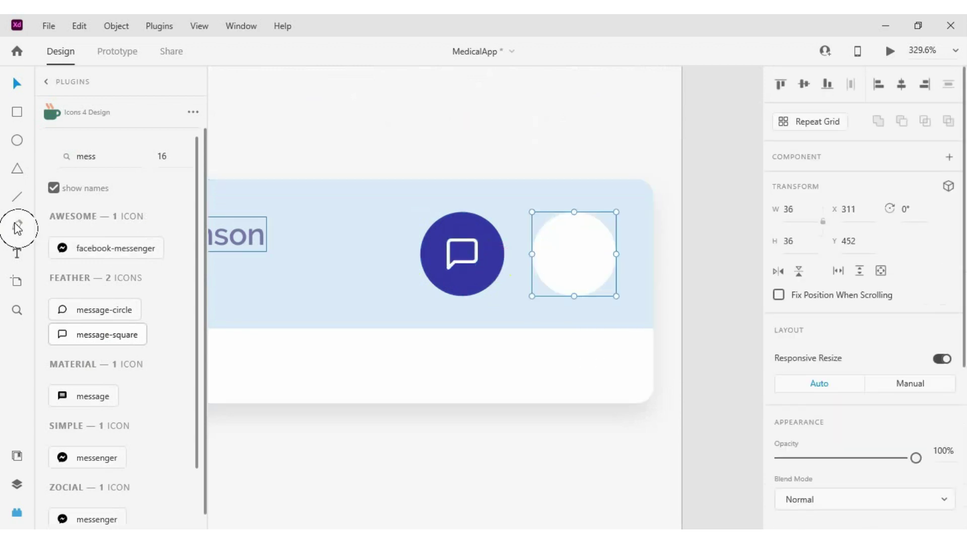
- Draw a short dark blue arrow shaft with round caps in the white circle
left_click_drag(564, 257, 571, 254)
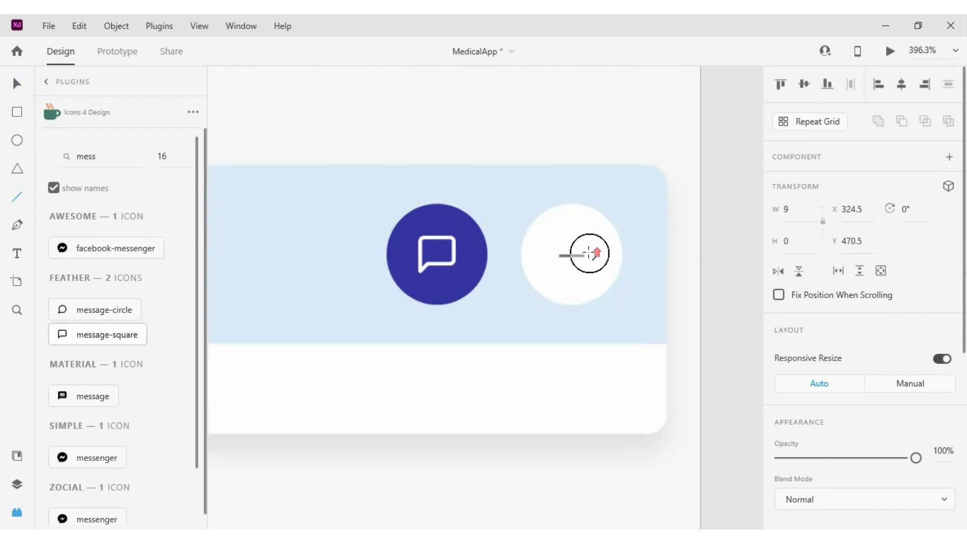
scroll(569, 255, "up", 5)
scroll(897, 324, "down", 4)
left_click(926, 395)
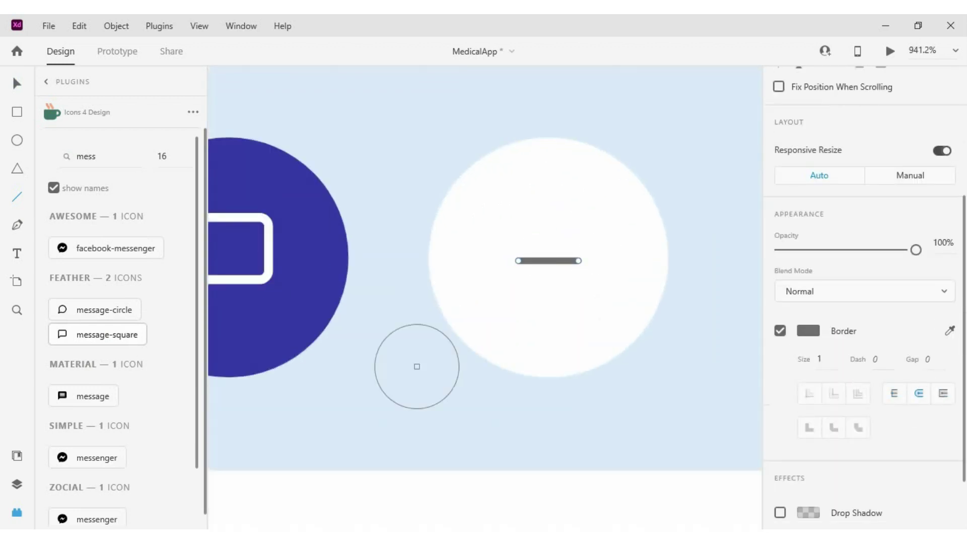
left_click(318, 309)
- Draw a diagonal arrowhead stroke at the shaft's end, coloured to match the shaft
key("p")
scroll(584, 239, "up", 3)
left_click(558, 233)
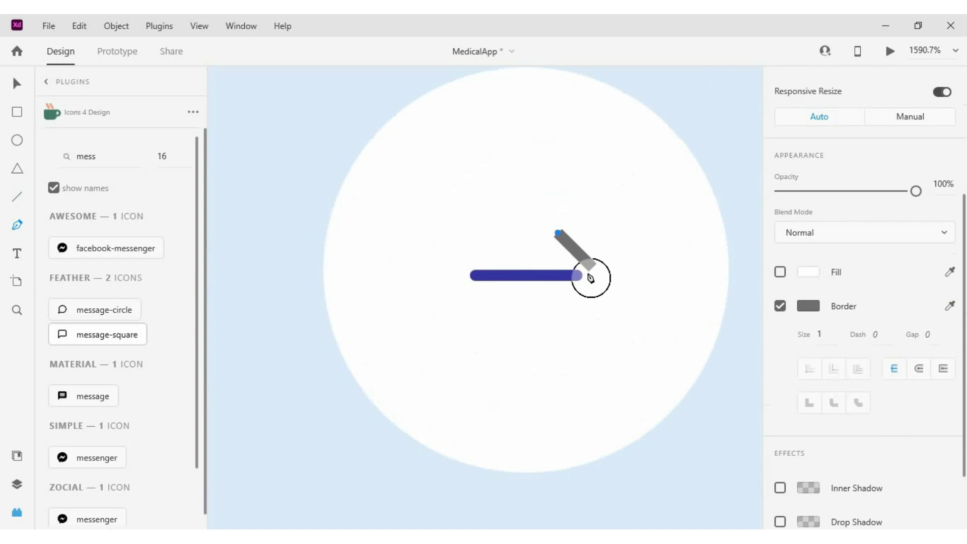
left_click(598, 275)
key("Escape")
left_click(594, 273)
left_click_drag(596, 270, 584, 270)
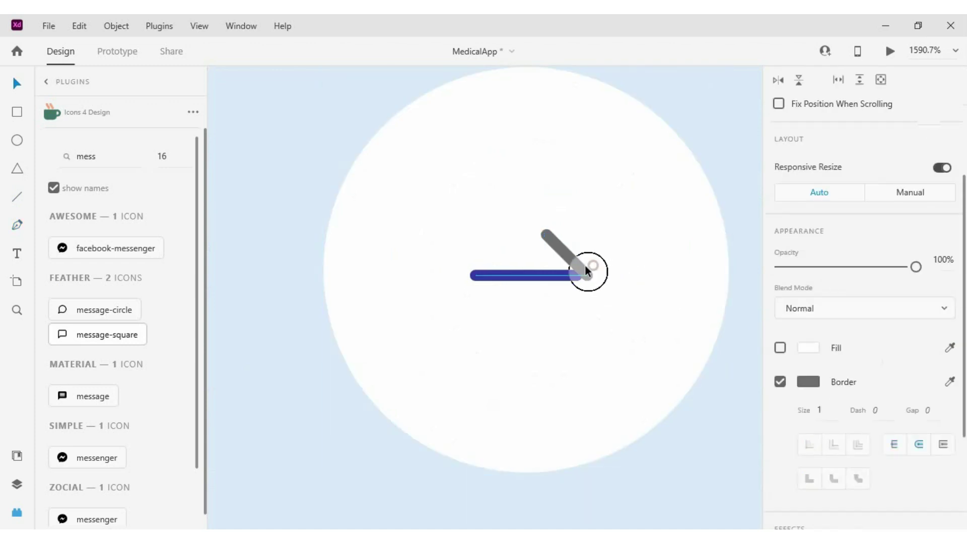
left_click(536, 235)
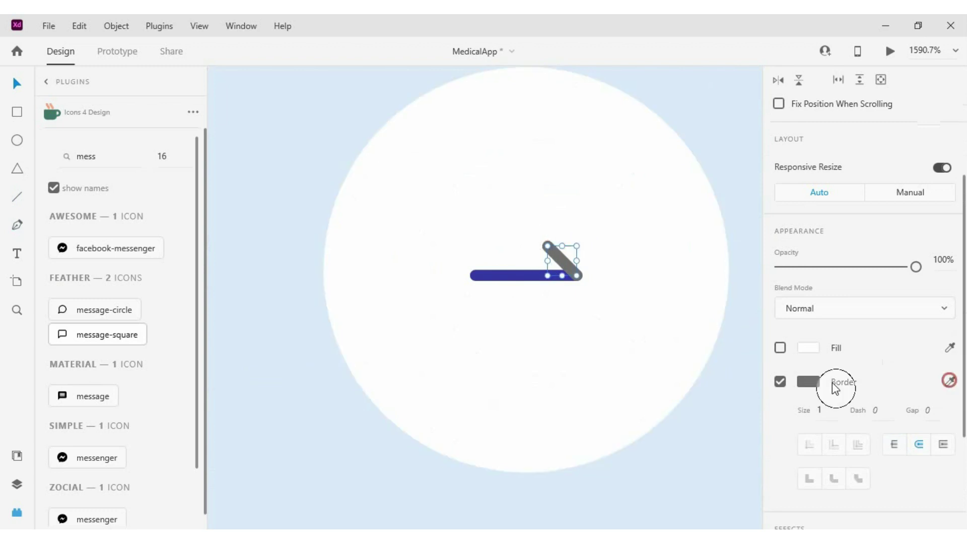
left_click(514, 275)
- Copy and flip the stroke into the lower arrowhead half, then select the arrow strokes with the circle
mouse_move(564, 258)
left_mouse_down("alt")
mouse_move(563, 293)
mouse_move(572, 286)
left_mouse_up("alt")
scroll(842, 201, "up", 3)
left_click(800, 277)
scroll(564, 292, "up", 3)
left_click(551, 253, "shift")
left_click(497, 274, "shift")
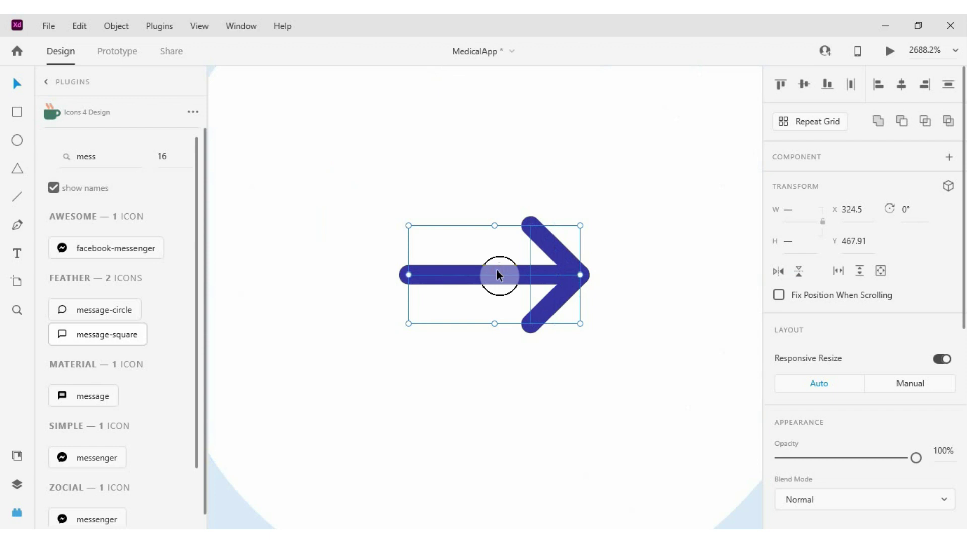
scroll(504, 267, "down", 5)
left_click(571, 254, "shift")
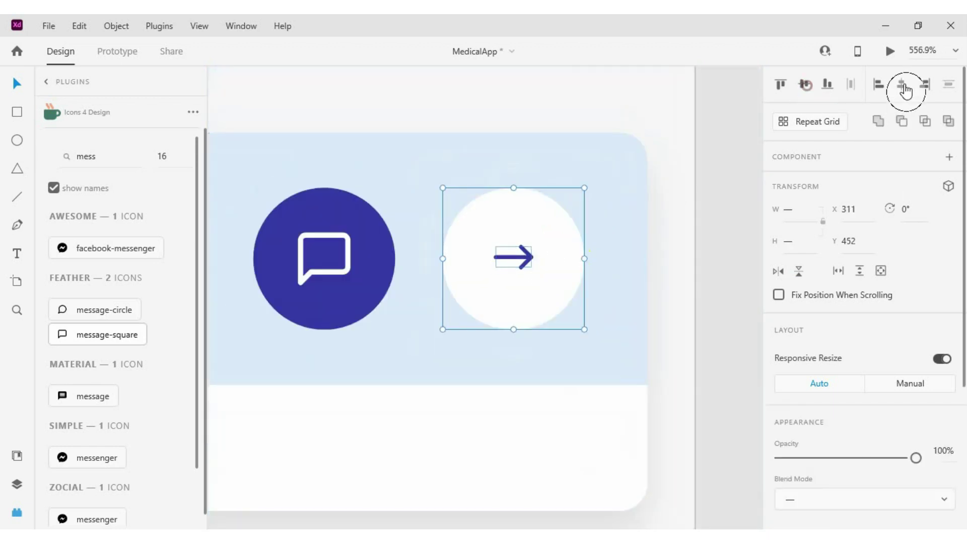
- Shorten the arrow shaft and adjust the arrowhead so they meet cleanly
scroll(674, 235, "down", 3)
scroll(516, 242, "up", 3)
left_click(525, 250)
scroll(525, 250, "up", 5)
double_click(481, 253)
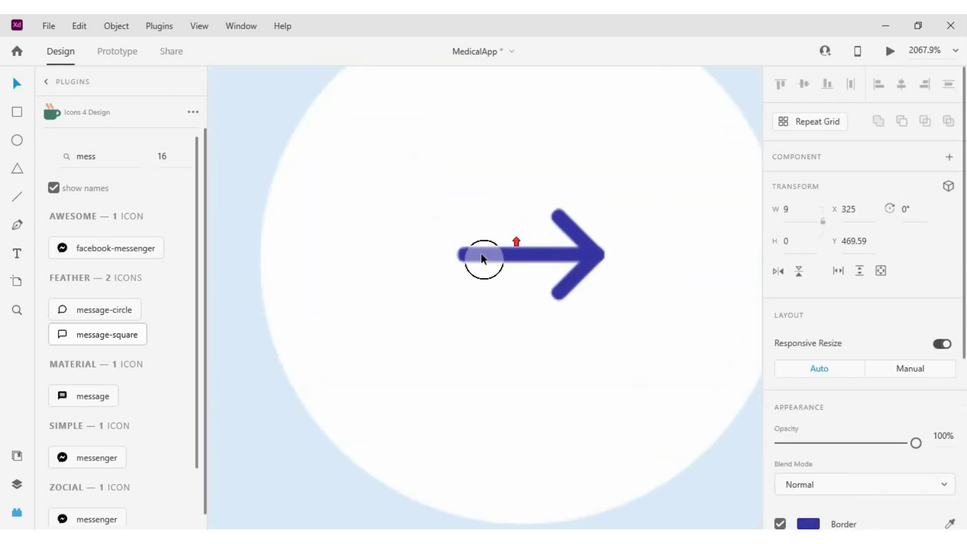
left_click_drag(482, 253, 486, 255)
left_click(584, 229)
left_click_drag(597, 218, 610, 208)
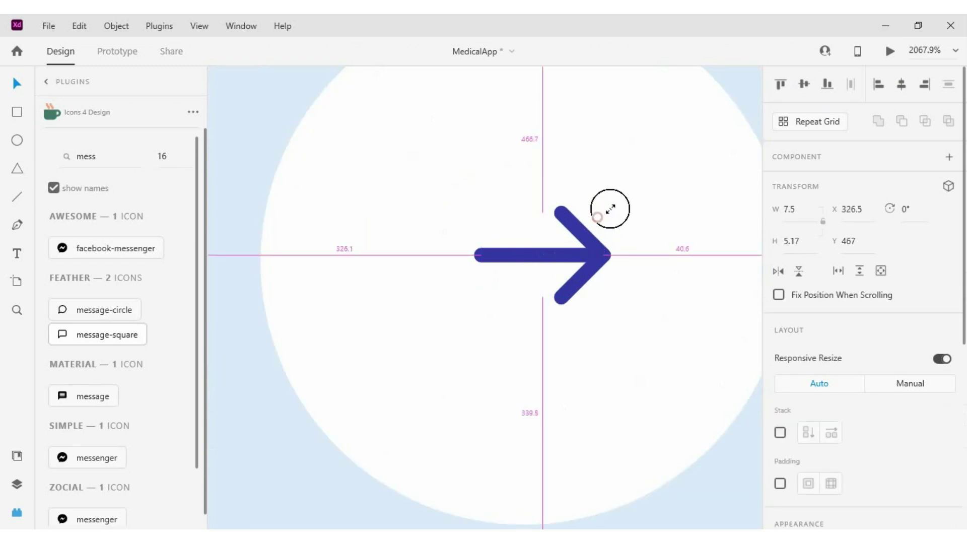
scroll(597, 218, "down", 10)
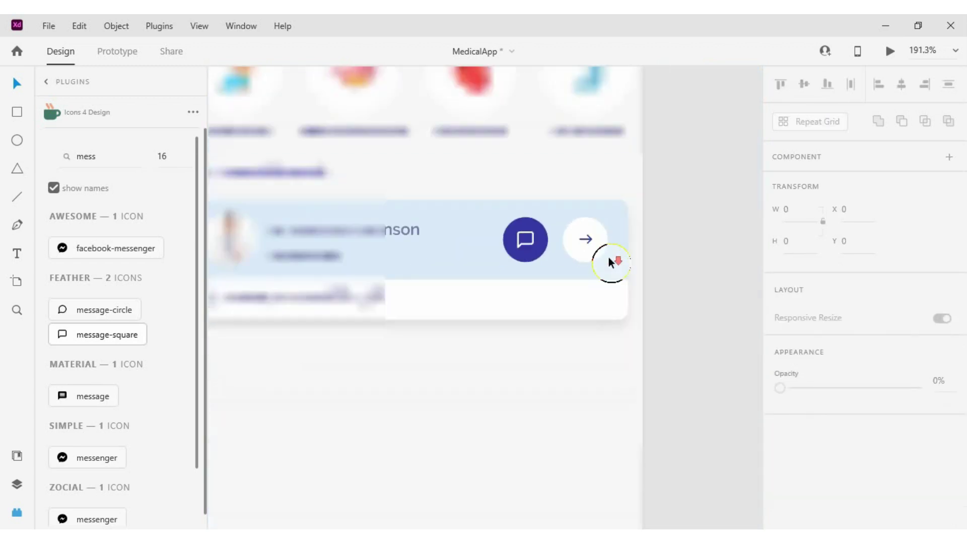
scroll(599, 254, "up", 3)
scroll(606, 257, "up", 3)
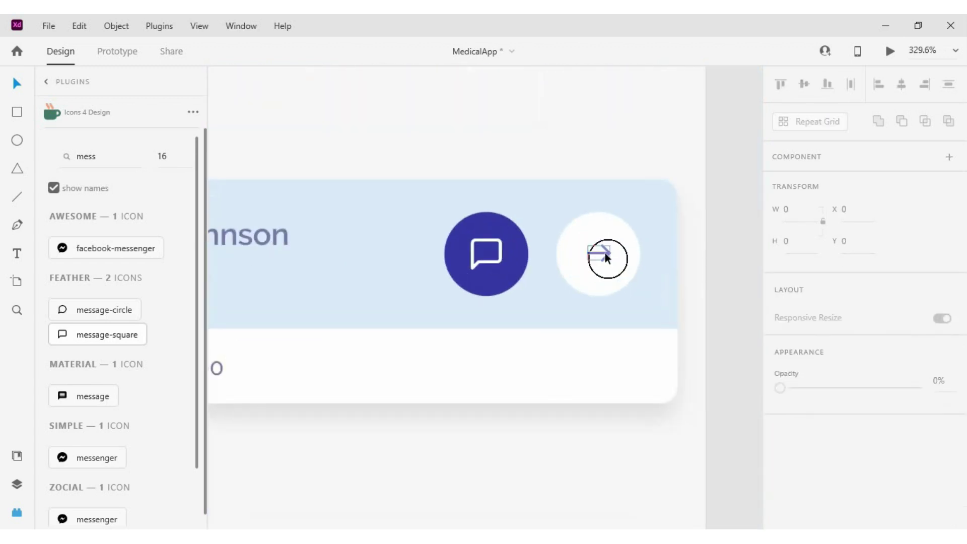
left_click(606, 256)
- Drop the message icon into the dark circle and clear the selection
mouse_move(498, 246)
left_mouse_down()
mouse_move(489, 251)
mouse_move(508, 241)
left_mouse_up()
scroll(497, 245, "up", 6)
scroll(484, 232, "down", 5)
scroll(485, 231, "down", 3)
scroll(892, 339, "down", 3)
scroll(842, 331, "down", 2)
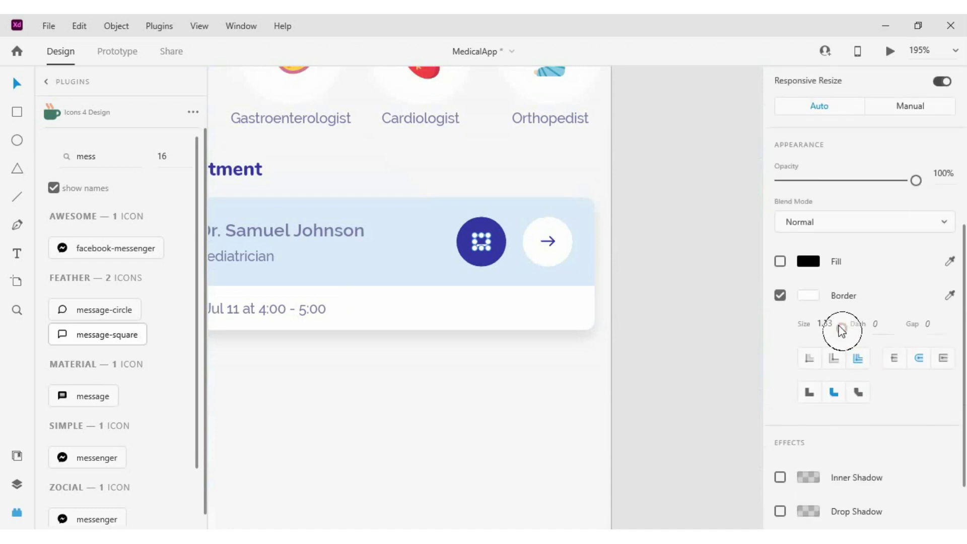
left_click(648, 296)
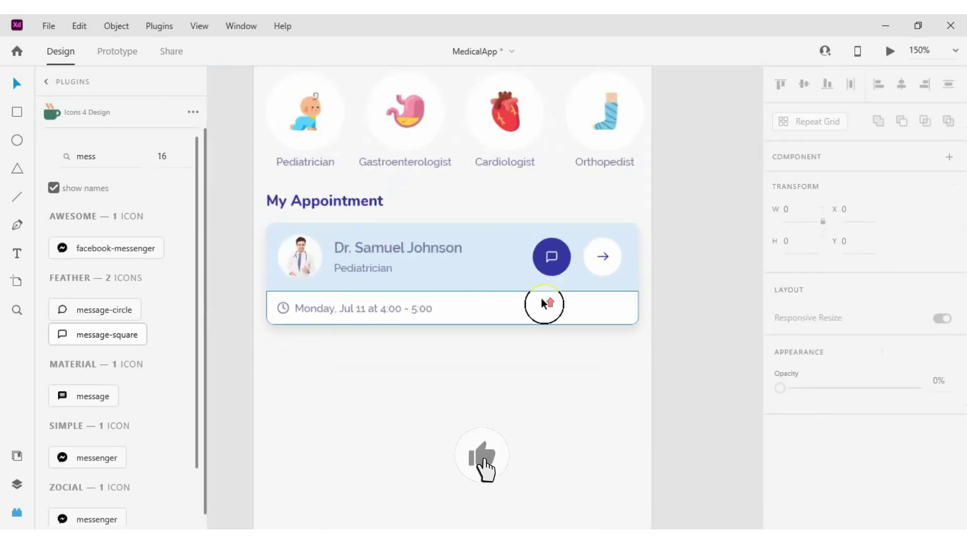
scroll(625, 247, "down", 2)
scroll(604, 361, "down", 2)
scroll(618, 388, "down", 2)
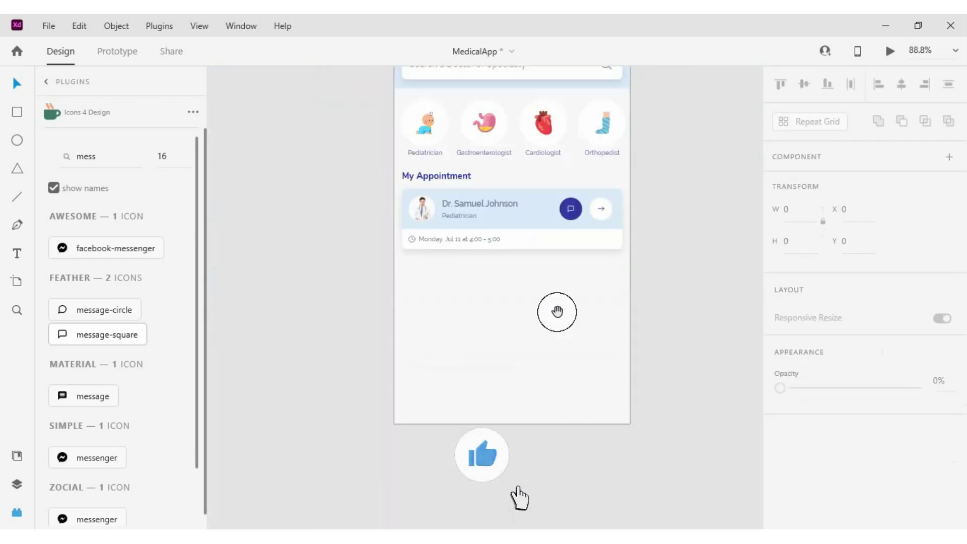
- Duplicate the My Appointment heading below the card and retype it as 'Nearby Doctors'
left_click_drag(441, 182, 448, 270)
double_click(448, 270)
type("Nearby Doctors")
key("Escape")
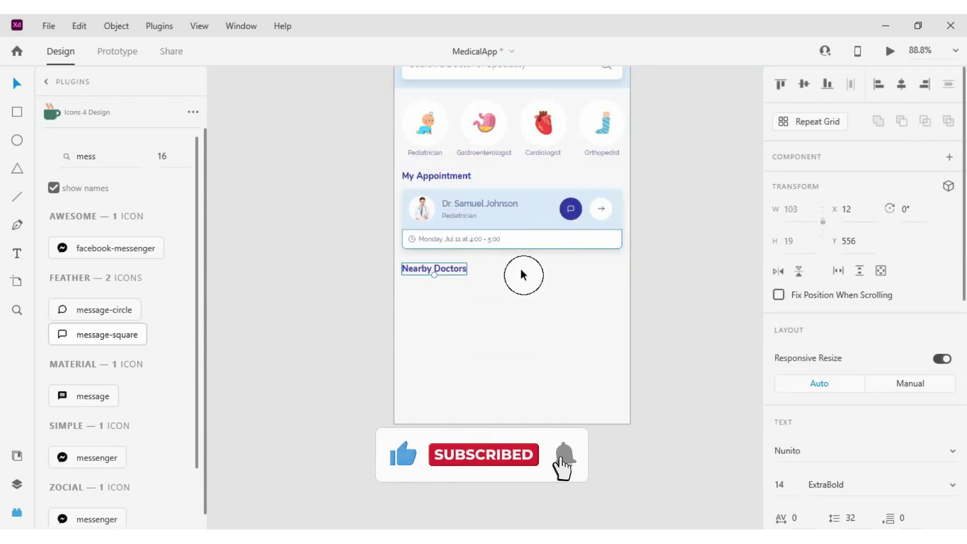
scroll(521, 268, "up", 5)
left_click(392, 318)
scroll(384, 298, "down", 2)
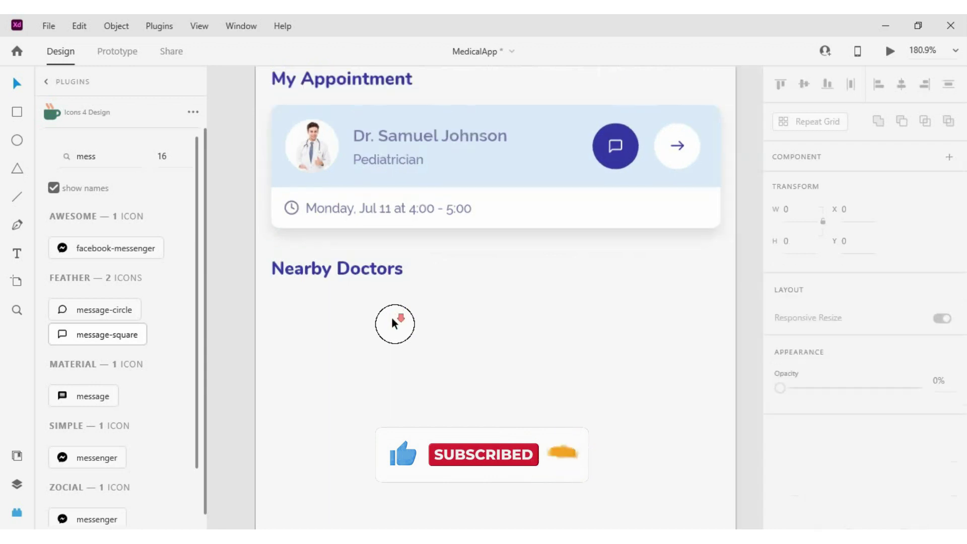
scroll(381, 293, "down", 3)
scroll(383, 305, "up", 1)
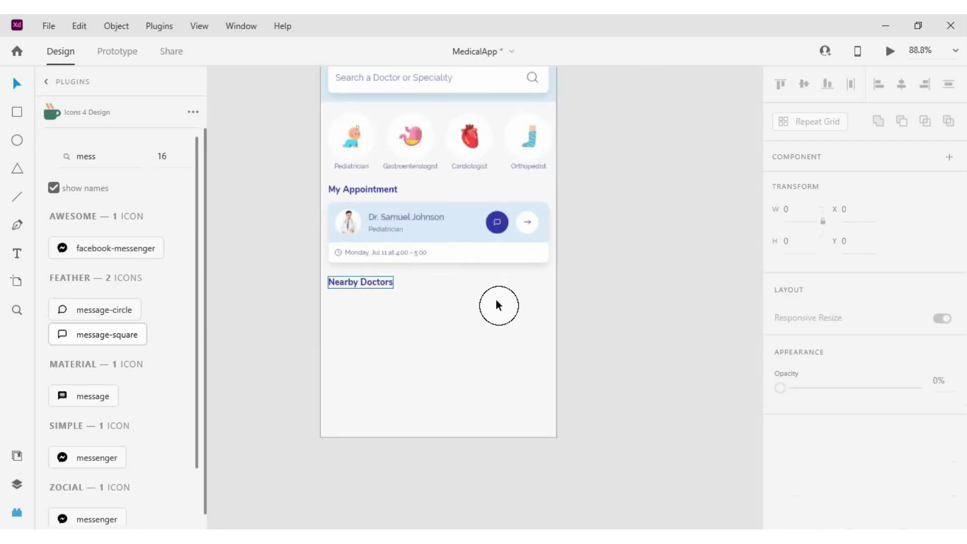
scroll(498, 172, "up", 3)
- Duplicate the appointment card below the heading and group the original card's elements
left_click_drag(498, 175, 499, 333, "alt")
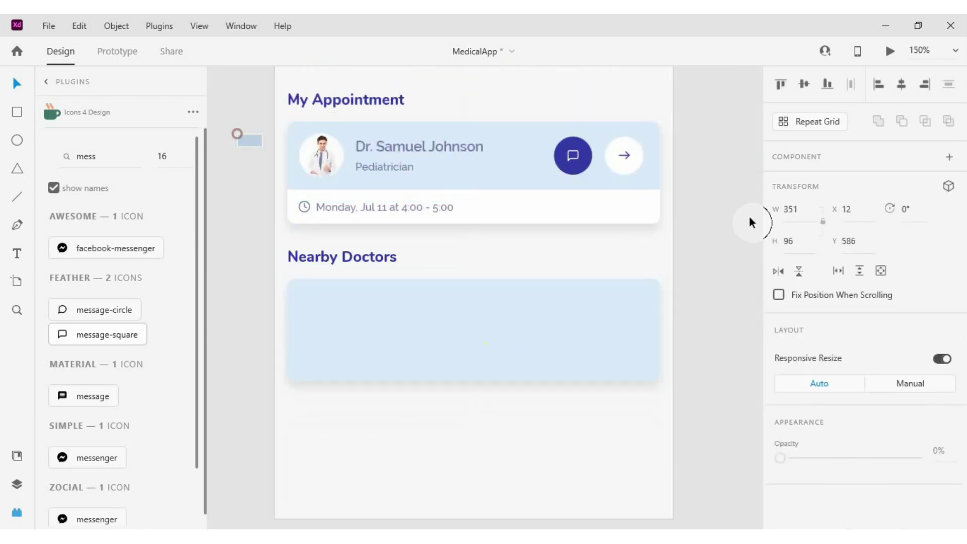
left_click(544, 180)
right_click(544, 180)
key("ctrl+g")
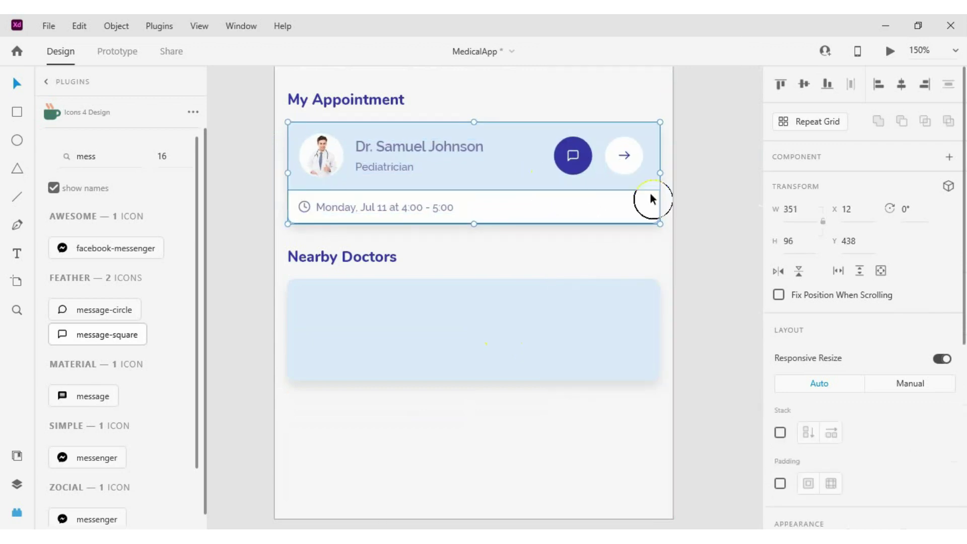
- Give the new bottom card a white fill
left_click(542, 322)
scroll(831, 302, "down", 5)
left_click(806, 293)
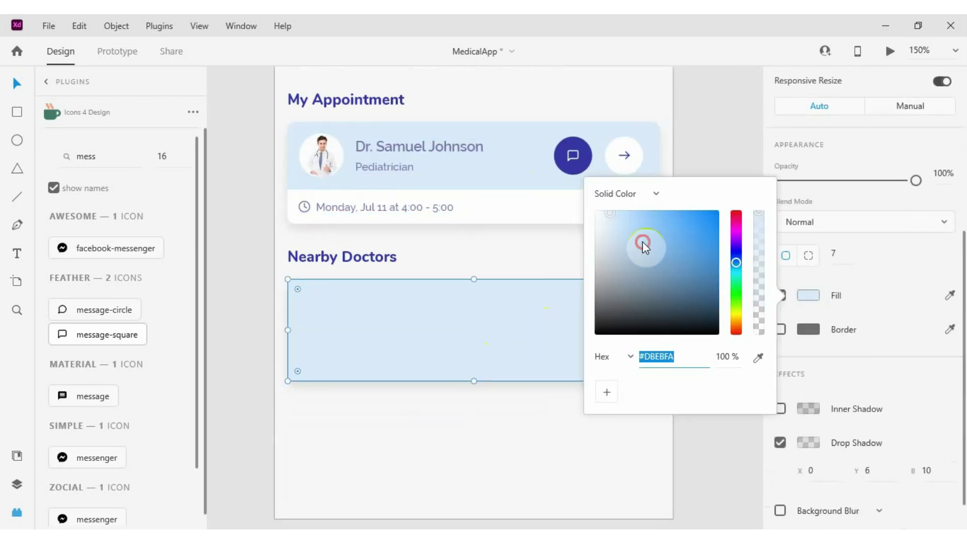
left_click(642, 242)
left_click(480, 283)
scroll(481, 283, "down", 2)
scroll(461, 313, "up", 2)
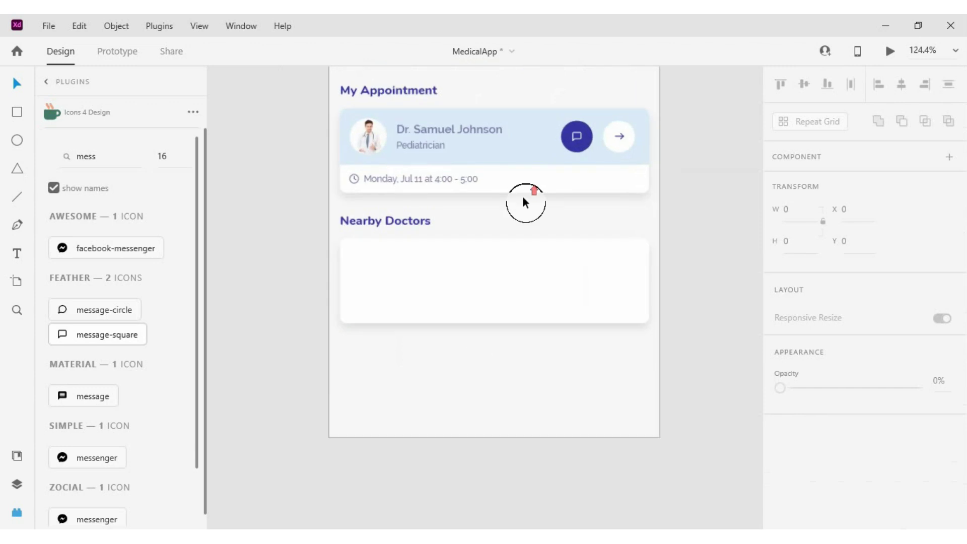
scroll(365, 259, "up", 2)
- Set the Nearby Doctors card's height to 118
left_click(17, 457)
left_click(283, 358)
scroll(291, 335, "down", 2)
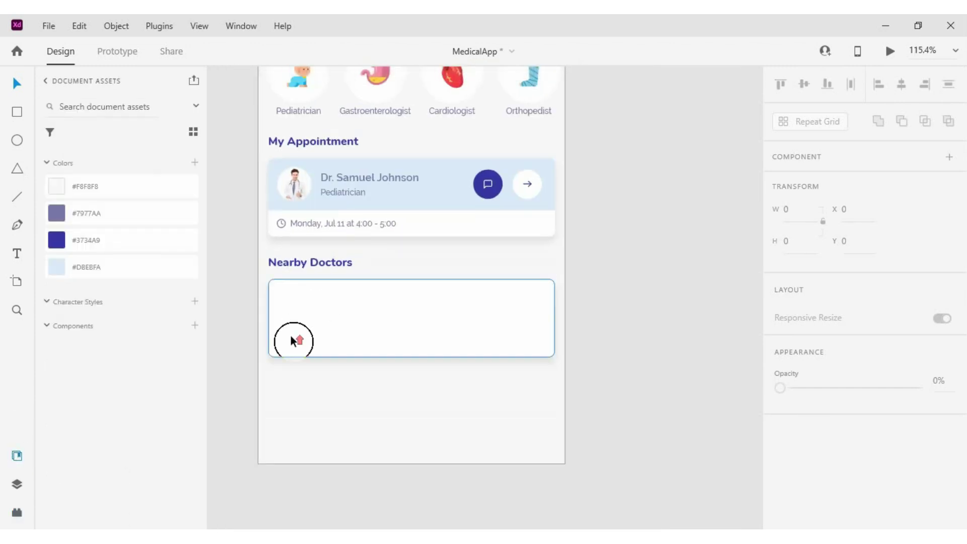
scroll(352, 331, "up", 1)
type("8")
key("Return")
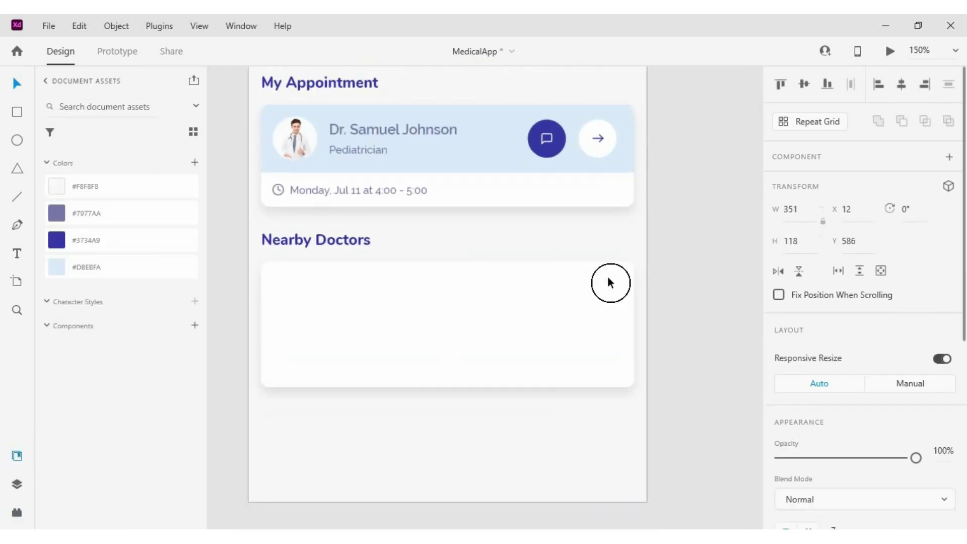
- Draw a 100 by 100 square and nudge it into the card's top-left corner
left_click_drag(275, 282, 382, 435)
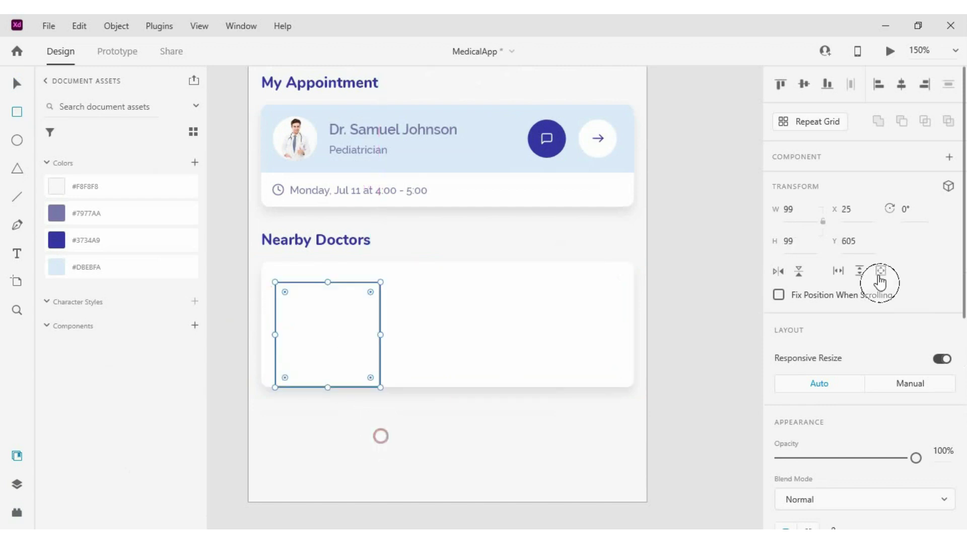
key("Return")
left_click_drag(330, 302, 329, 262)
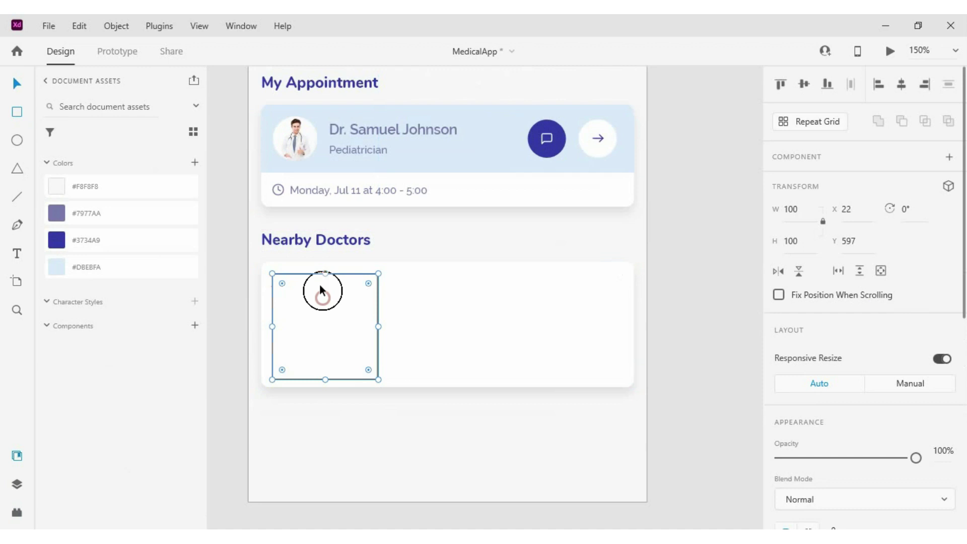
key("Left")
key("Up")
key("Up")
- Round the square's corners and remove its border
scroll(849, 335, "down", 5)
left_click(839, 327)
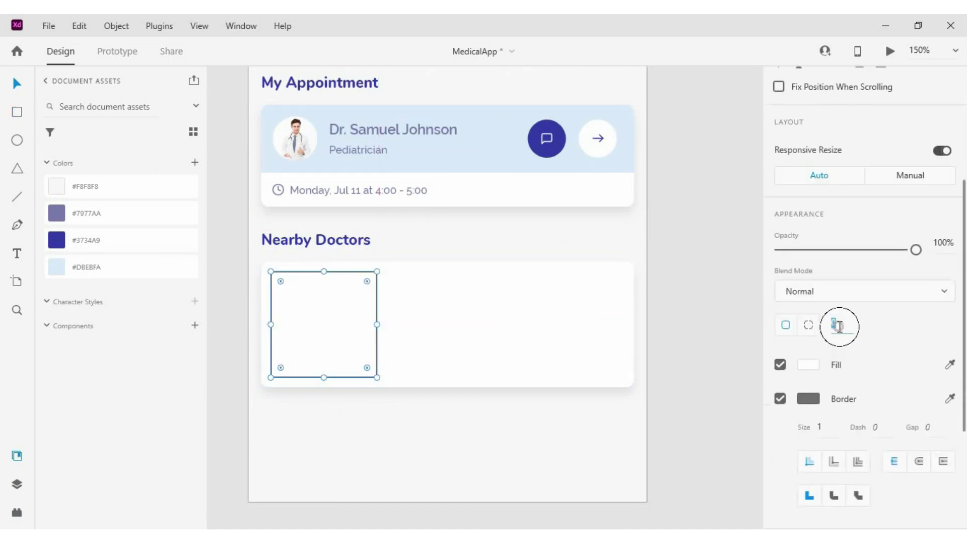
scroll(265, 278, "up", 5)
left_click_drag(330, 291, 323, 283)
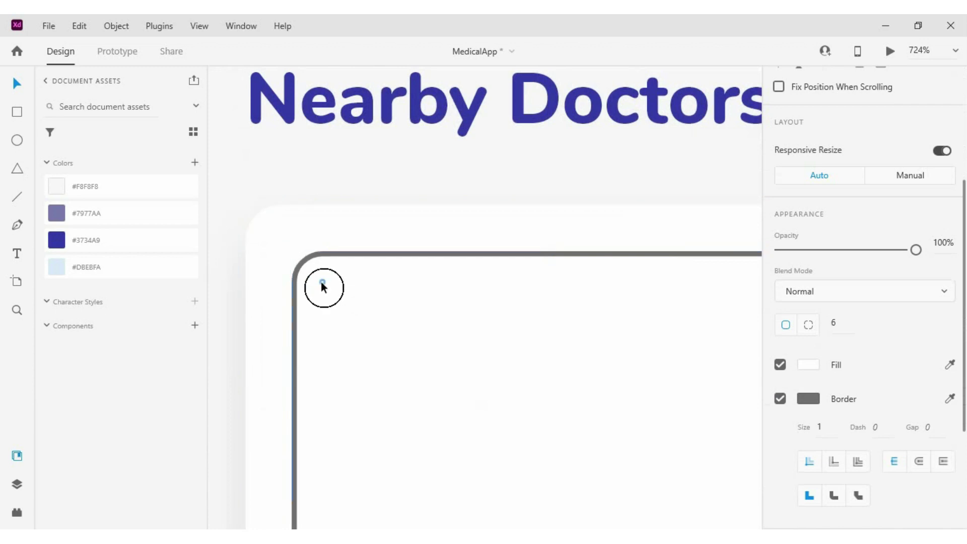
scroll(314, 280, "down", 5)
scroll(818, 309, "down", 1)
scroll(801, 267, "down", 3)
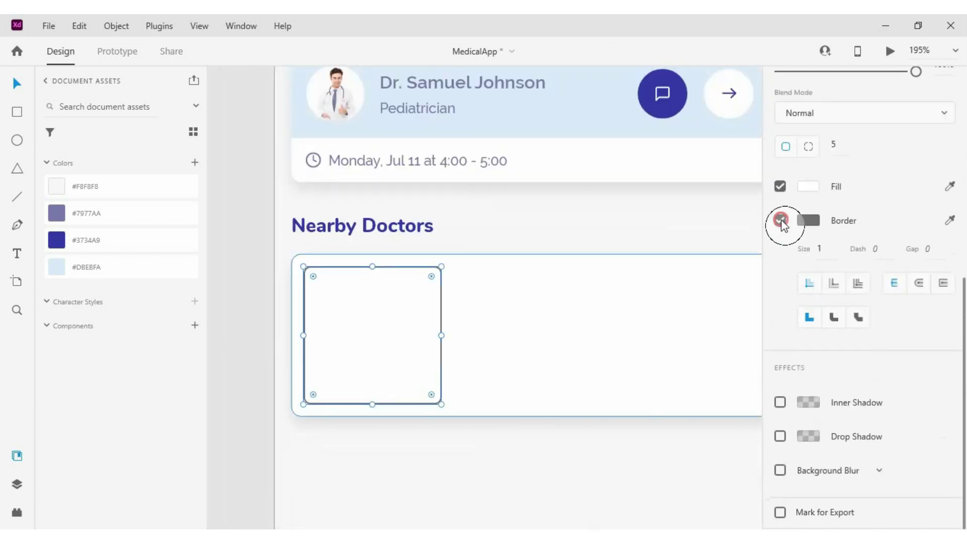
left_click(780, 220)
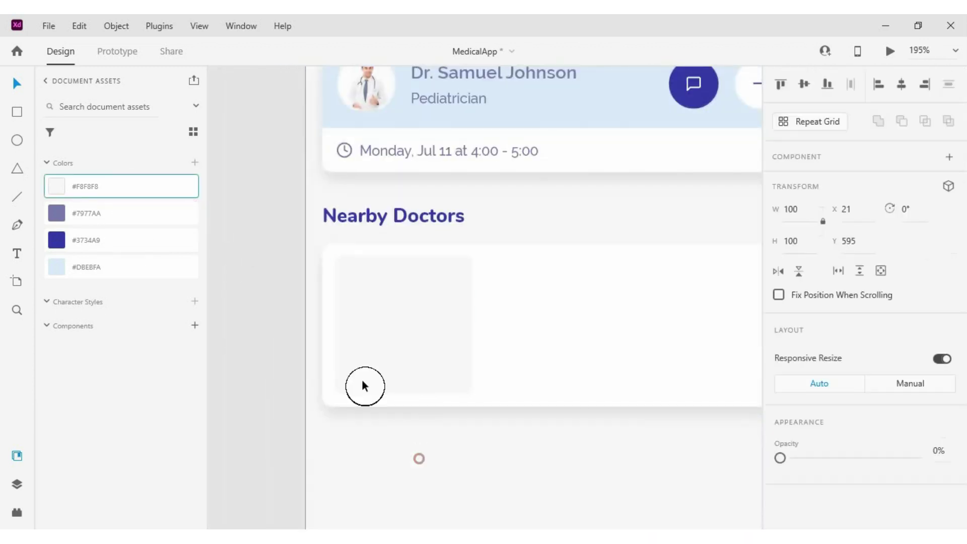
scroll(363, 386, "down", 2)
- Alt-drag a copy of the Dr. Samuel Johnson / Pediatrician text into the Nearby Doctors card
left_click(348, 255)
double_click(428, 132)
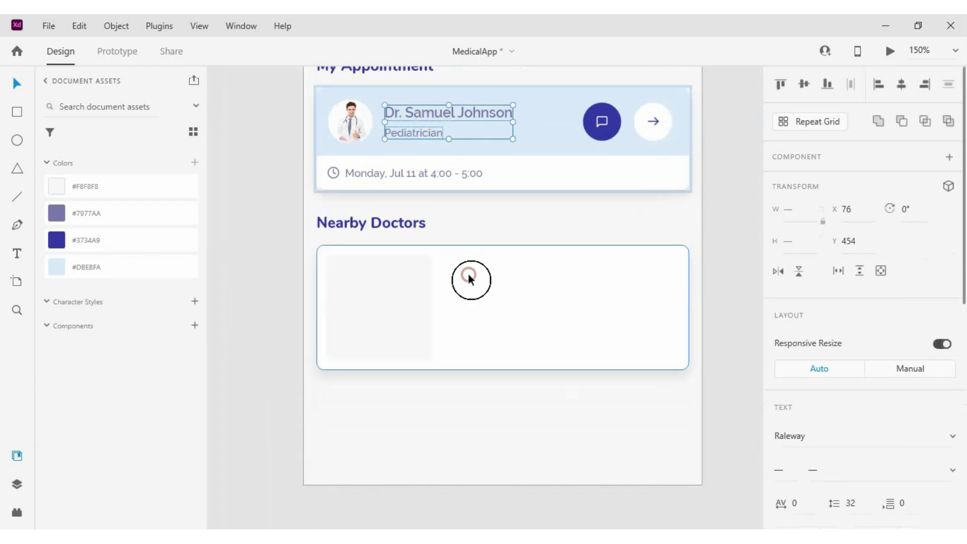
left_click_drag(460, 115, 519, 266)
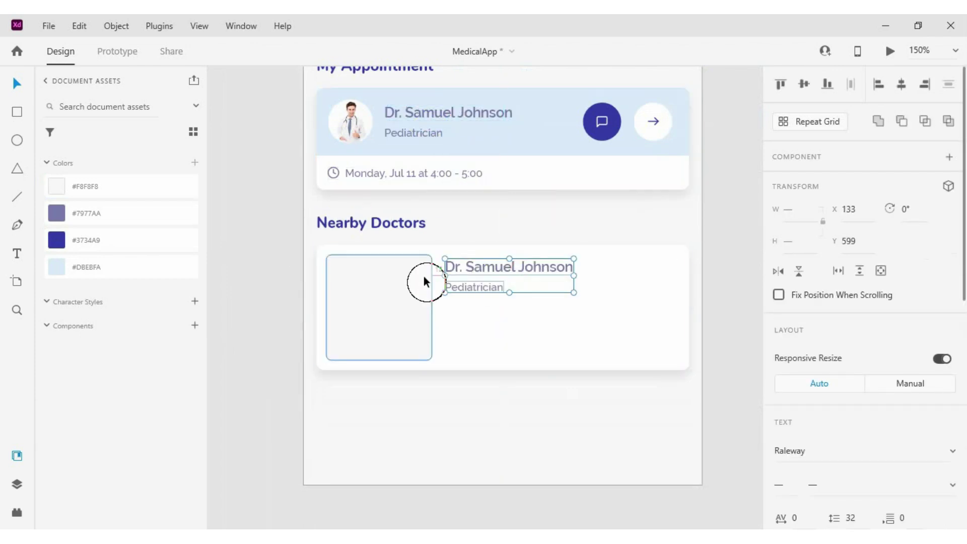
- Align the copied doctor text beside the grey placeholder square
left_click(579, 296)
left_click_drag(593, 306, 551, 274)
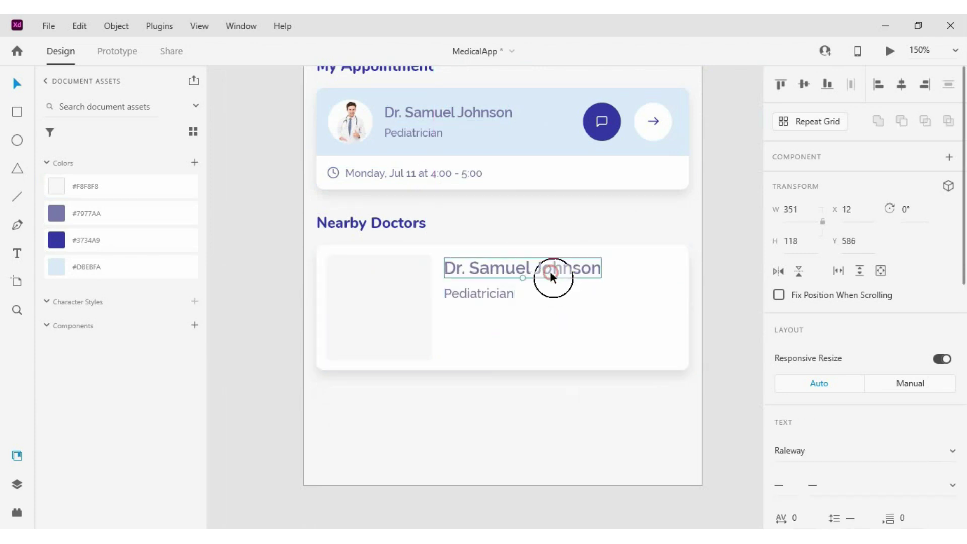
left_click(493, 295)
left_click_drag(561, 258, 548, 263)
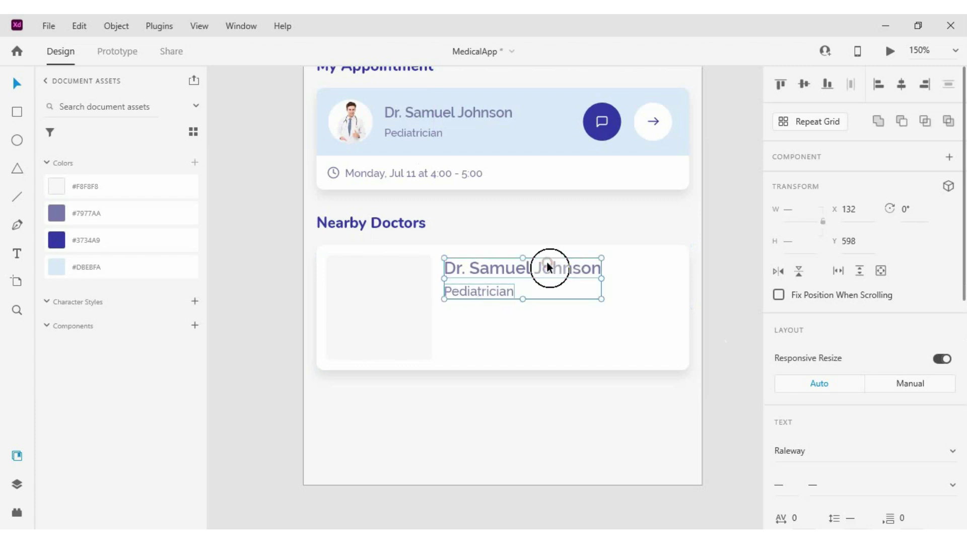
left_click(352, 256)
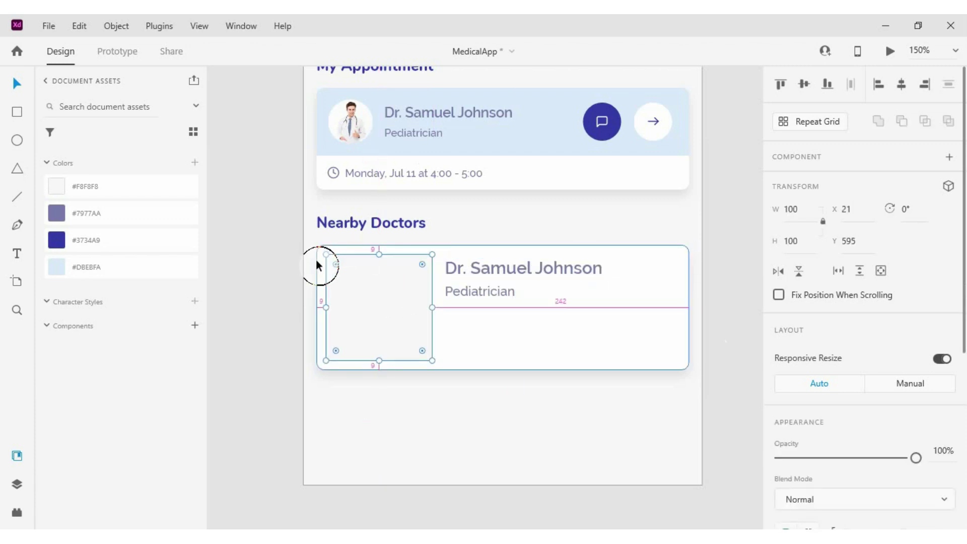
left_click(486, 293)
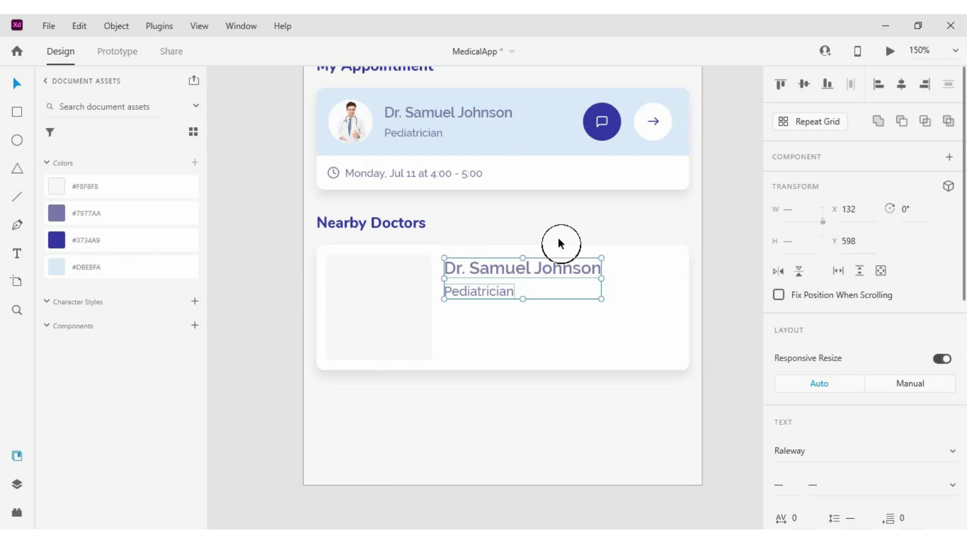
- Draw a divider line under Pediatrician with a #7977AA purple border
scroll(501, 255, "down", 2)
key("l")
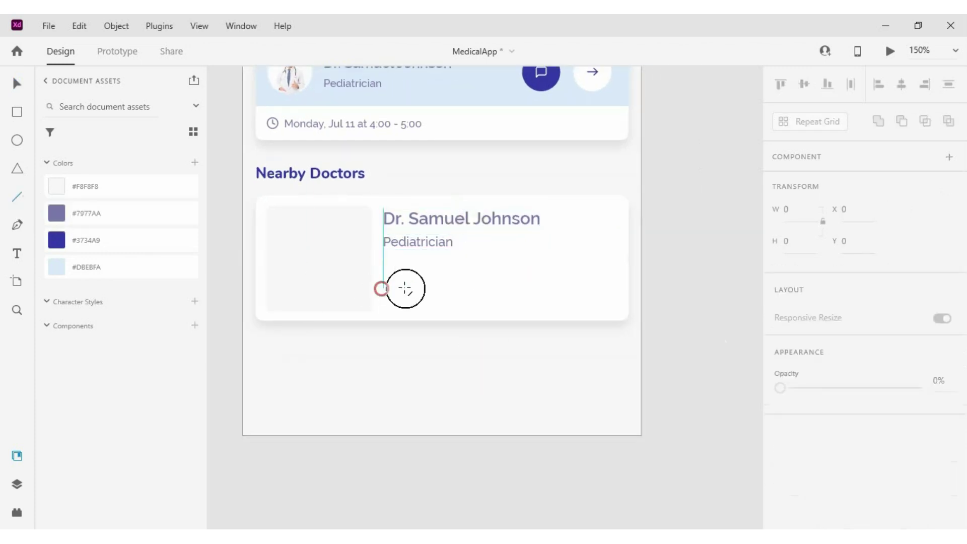
left_click_drag(406, 289, 626, 295)
right_click(142, 194)
left_click(192, 197)
right_click(179, 214)
left_click(184, 222)
right_click(184, 222)
left_click(218, 225)
- Fade the divider line to 20% opacity
scroll(434, 288, "up", 4)
key("1")
key("2")
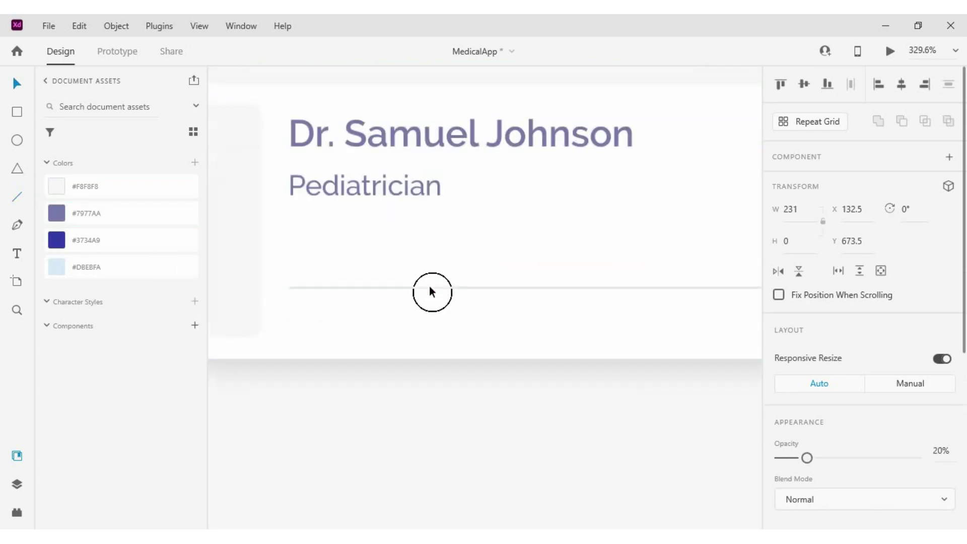
scroll(445, 400, "down", 3)
left_click(445, 402)
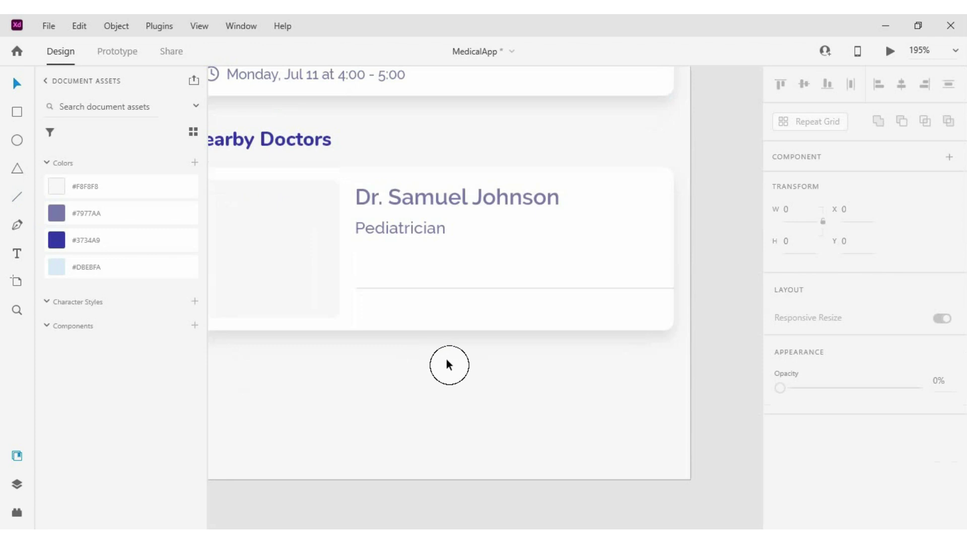
- Copy the appointment card's arrow button into the doctor card beside the name
scroll(383, 213, "up", 2)
left_click(622, 121)
key("ctrl+c")
left_click(635, 312)
key("ctrl+v")
left_click_drag(658, 355, 651, 335)
- Fill the copied arrow button's circle with dark blue #3734A9
left_click(639, 313)
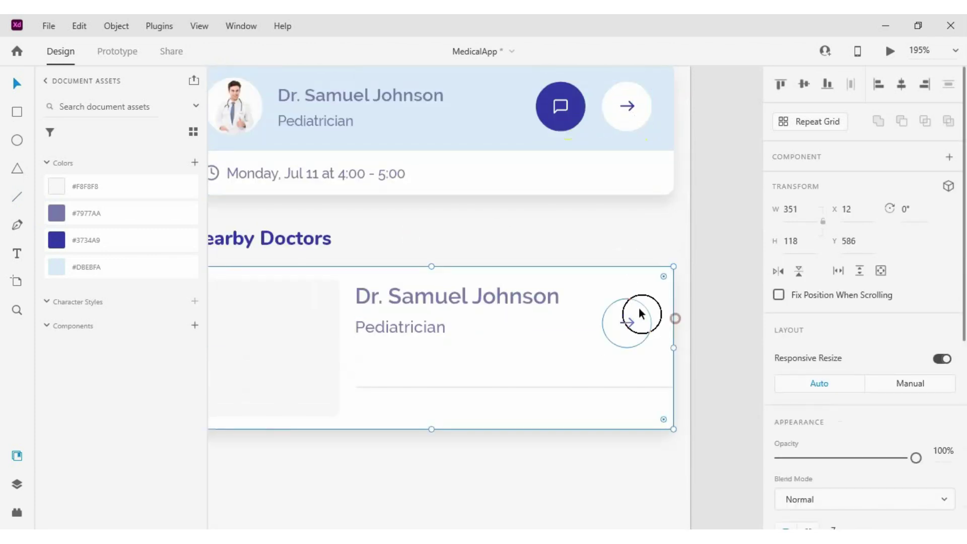
left_click(76, 240)
scroll(939, 360, "down", 8)
scroll(939, 360, "down", 1)
left_click(578, 341)
- Drag the doctor photo from Explorer into the card's image placeholder
scroll(614, 285, "down", 3)
scroll(614, 315, "up", 4)
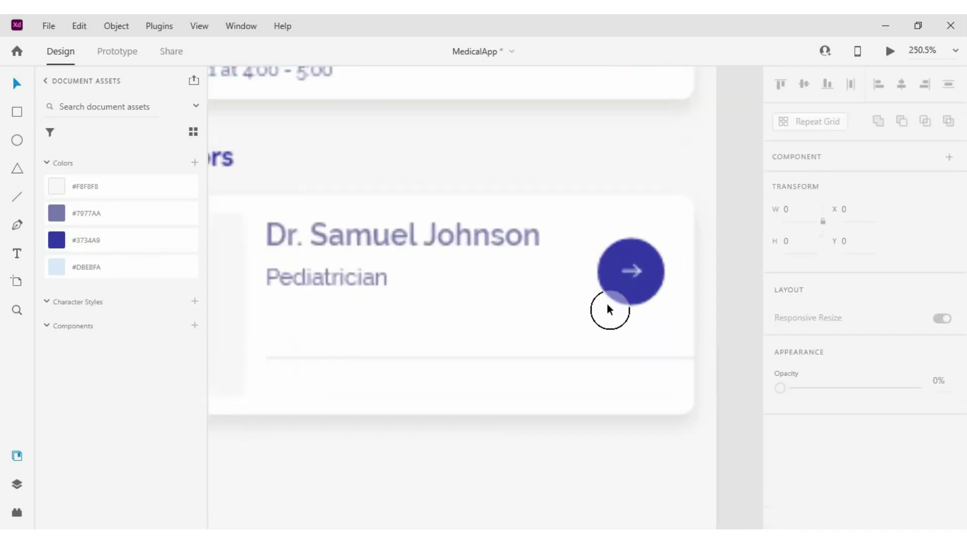
scroll(680, 268, "down", 1)
scroll(680, 267, "up", 1)
scroll(677, 268, "down", 2)
left_click(442, 291)
left_click(101, 518)
left_click_drag(363, 91, 404, 264)
scroll(383, 264, "up", 1)
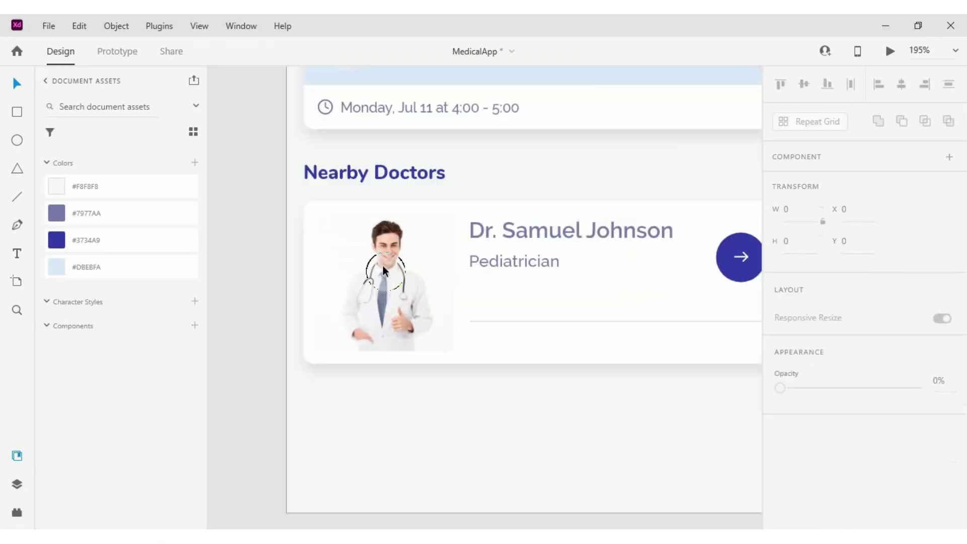
- Give the doctor photo a light purple border
left_click(382, 265)
left_click(119, 213, "shift")
key("ctrl+0")
scroll(864, 302, "down", 5)
left_click(809, 260)
left_click(616, 180)
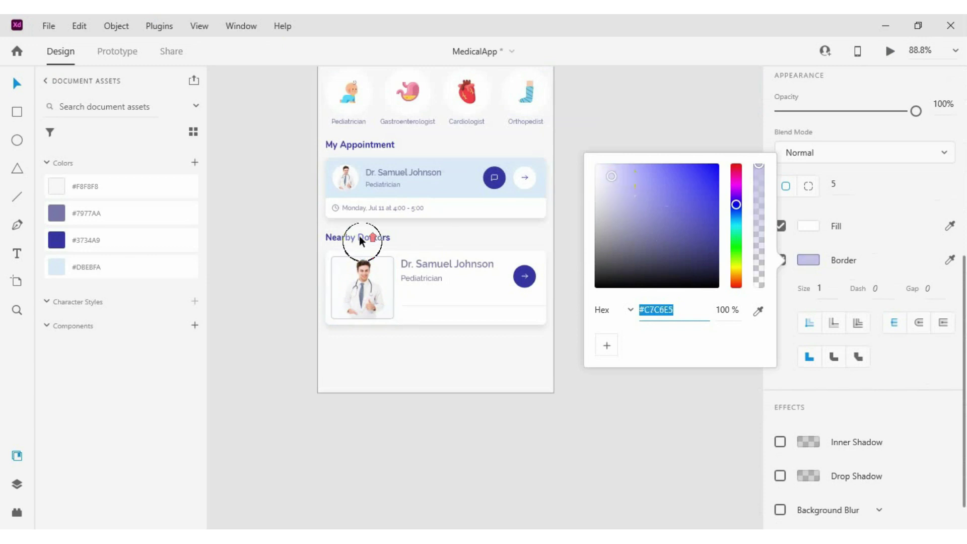
scroll(359, 235, "up", 5)
left_click(459, 220)
- Compare the photo's border colour with the appointment card's border colour
scroll(459, 222, "down", 5)
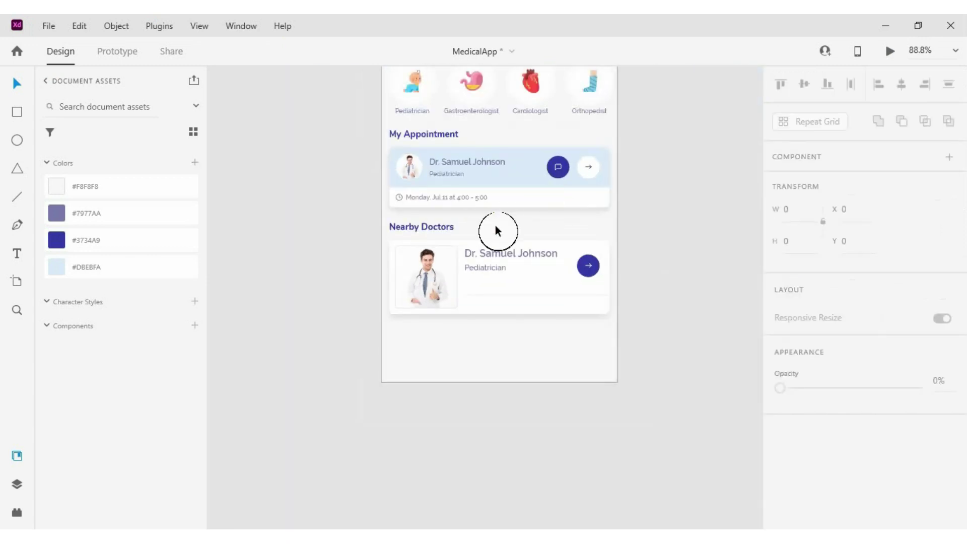
scroll(494, 230, "up", 3)
left_click(426, 283)
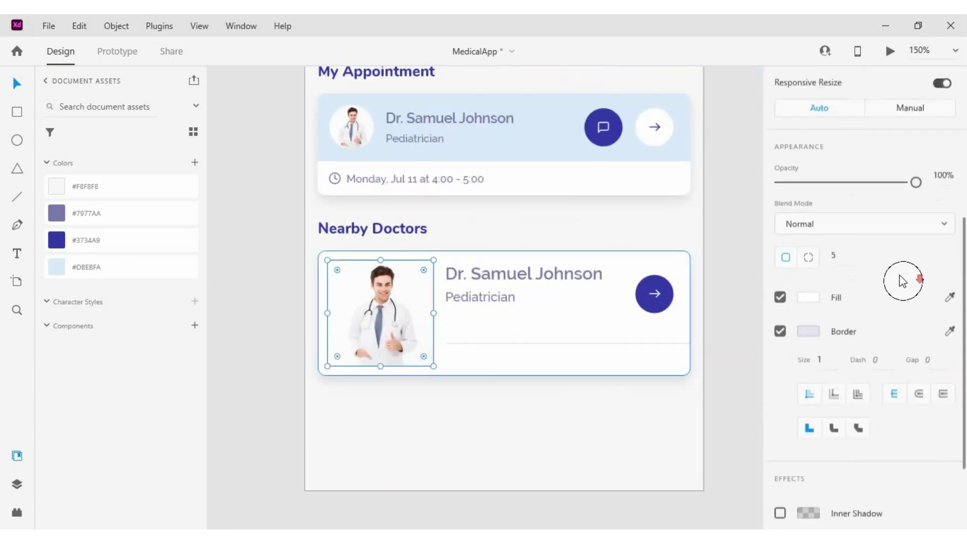
scroll(902, 281, "down", 2)
left_click(808, 259)
left_click(358, 129)
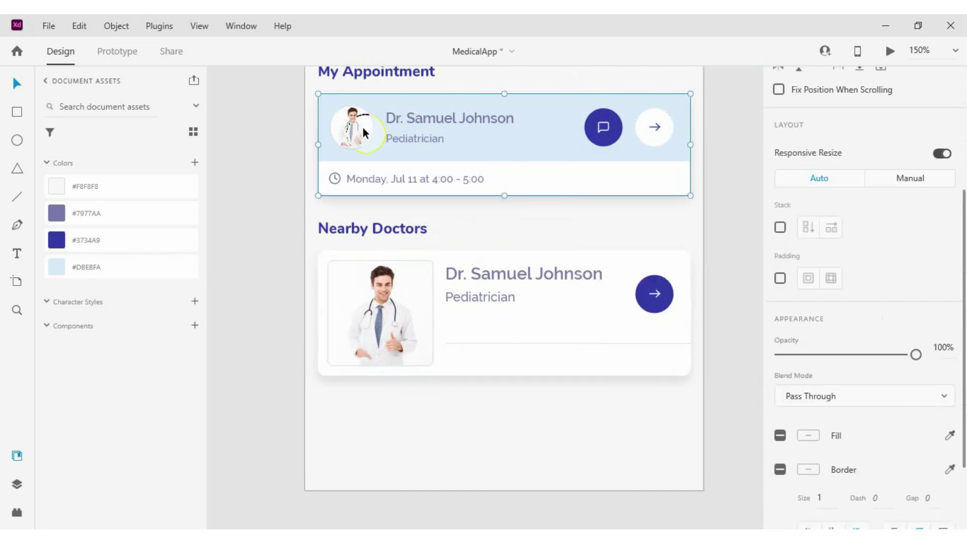
double_click(363, 128)
left_click(808, 325)
- Drag the doctor card's arrow button lower using smart guides
left_click(571, 425)
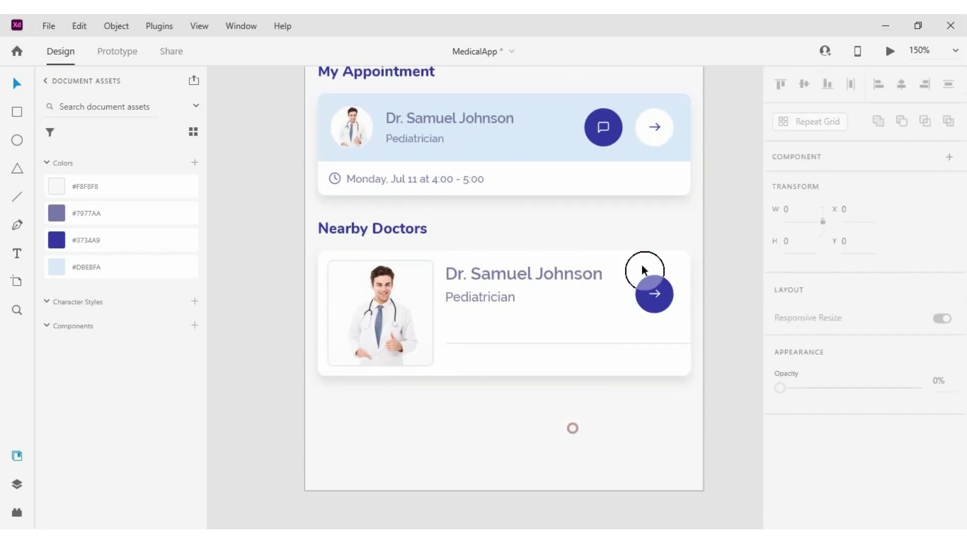
scroll(380, 114, "up", 5)
scroll(380, 110, "down", 5)
scroll(424, 252, "up", 2)
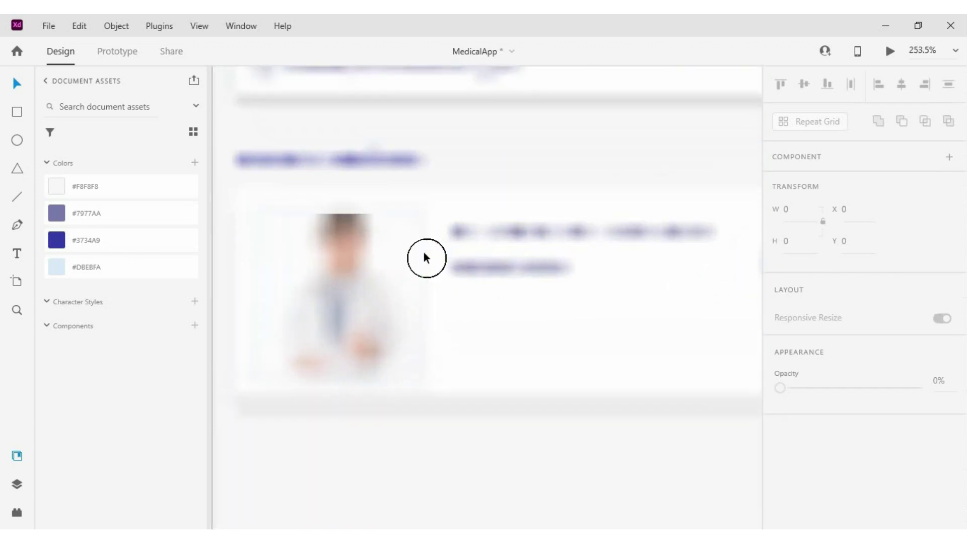
scroll(470, 312, "down", 3)
scroll(561, 319, "up", 3)
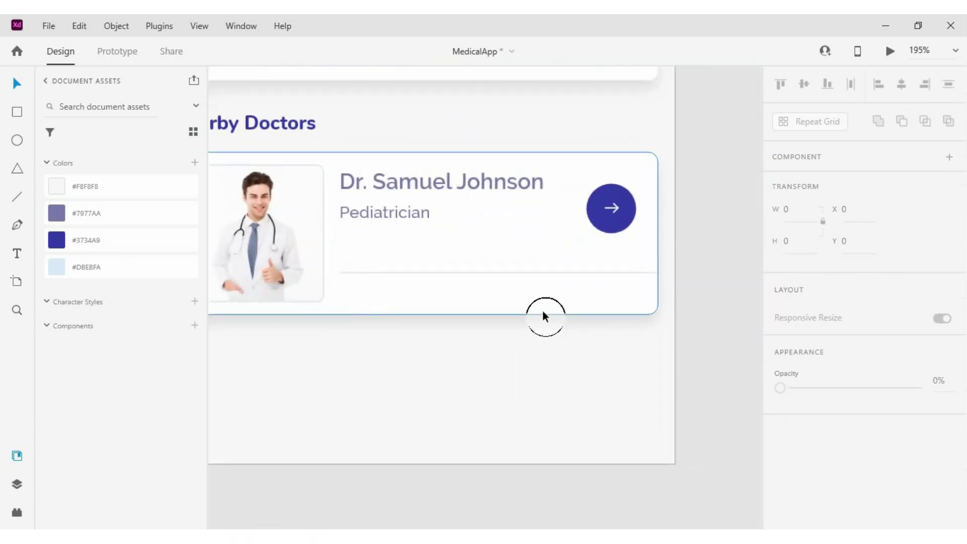
left_click(511, 274)
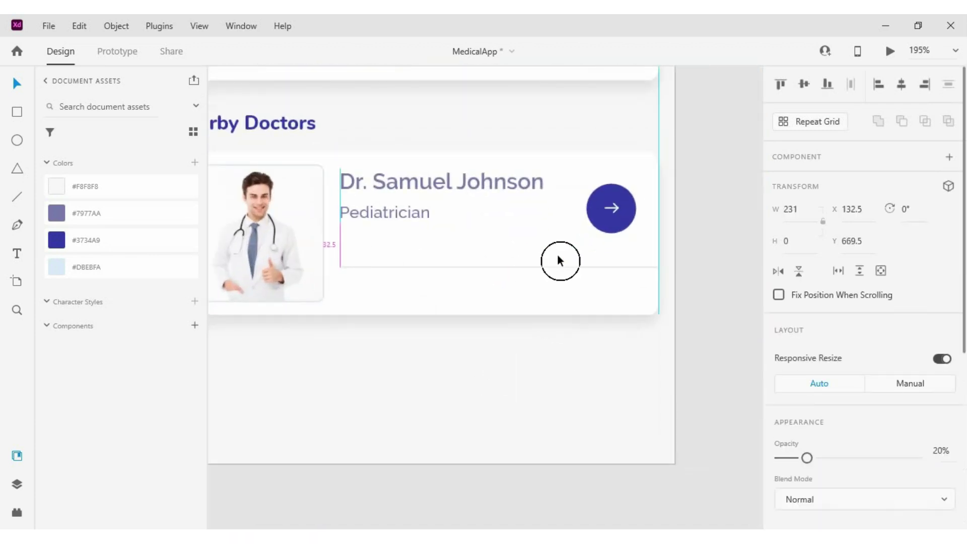
double_click(610, 208)
left_click_drag(614, 222, 608, 238)
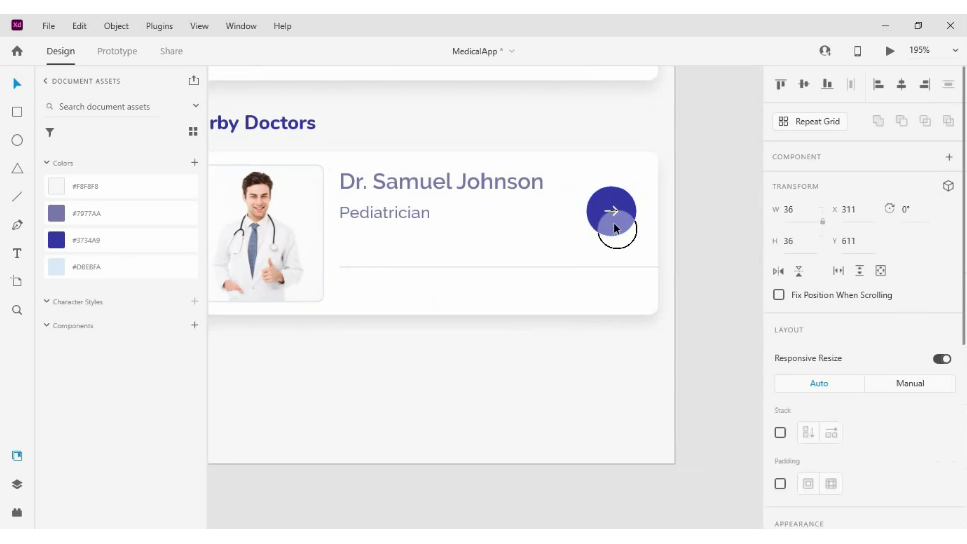
- Nudge the arrow button up 1 px and check it against the Pediatrician text
key("Up")
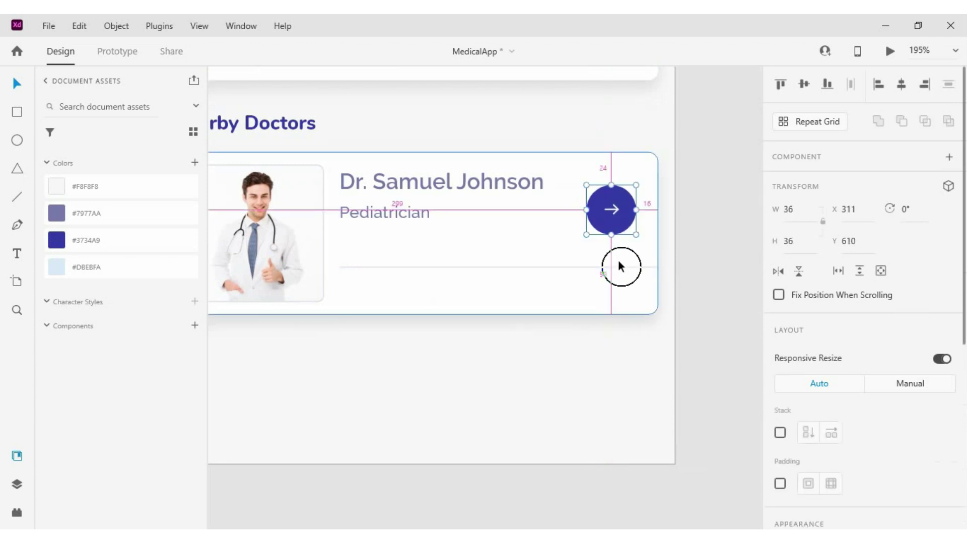
key("Escape")
double_click(404, 218)
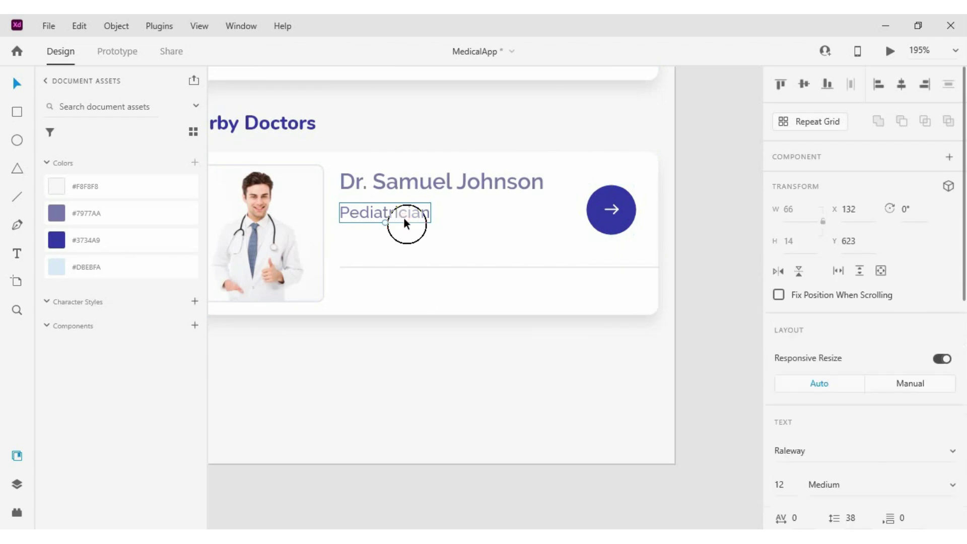
left_click(484, 324)
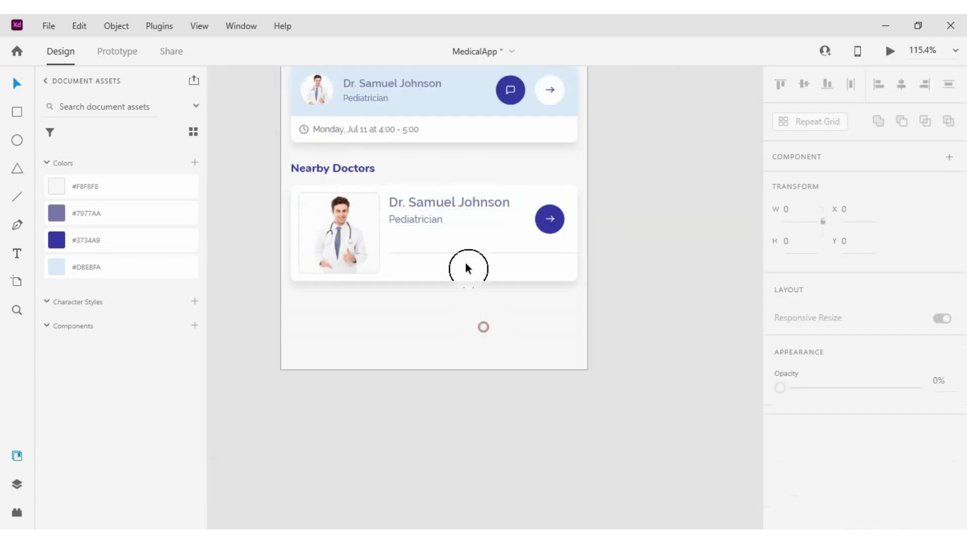
- Draw a 5-corner, 60% ratio star with #DBEBFA fill and no border
left_click_drag(339, 260, 366, 283)
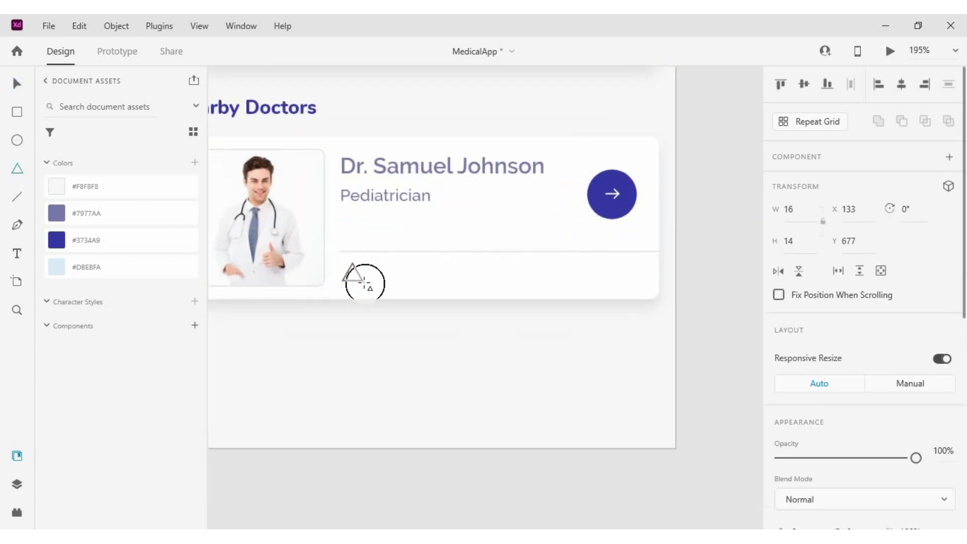
scroll(921, 322, "down", 5)
left_click(811, 330)
type("60")
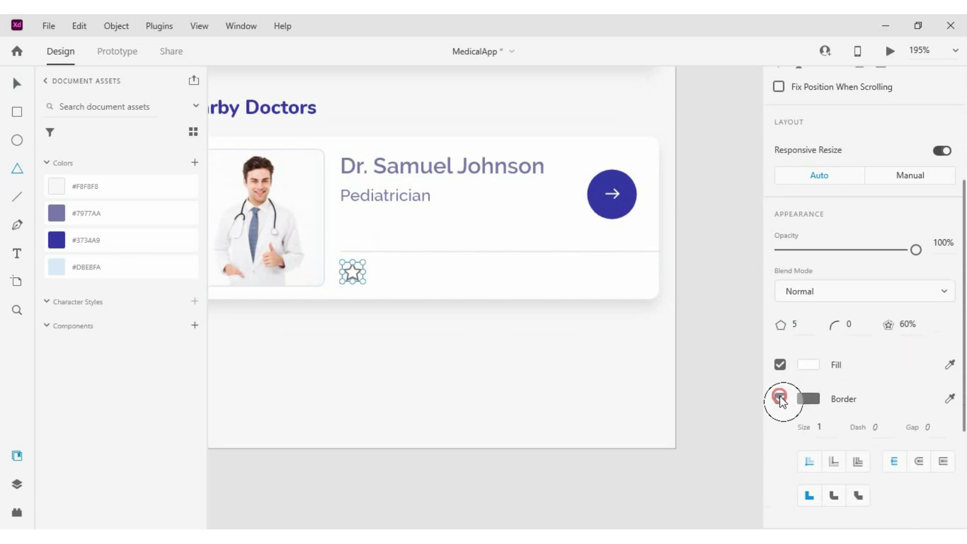
left_click(780, 398)
left_click(166, 269)
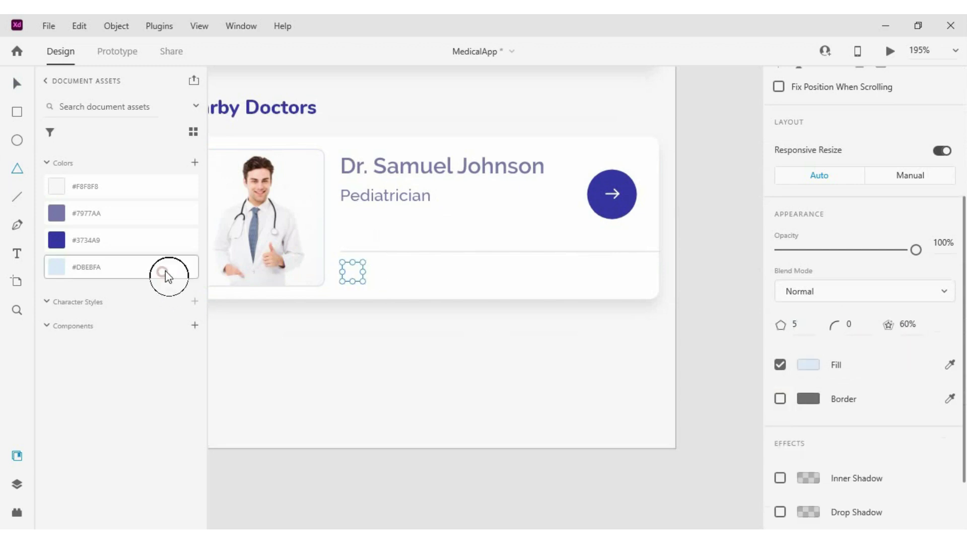
scroll(325, 281, "up", 5)
- Repeat-grid the star into a row of five
key("ctrl+r")
mouse_move(573, 287)
left_mouse_down()
mouse_move(467, 280)
mouse_move(423, 291)
mouse_move(644, 276)
left_mouse_up()
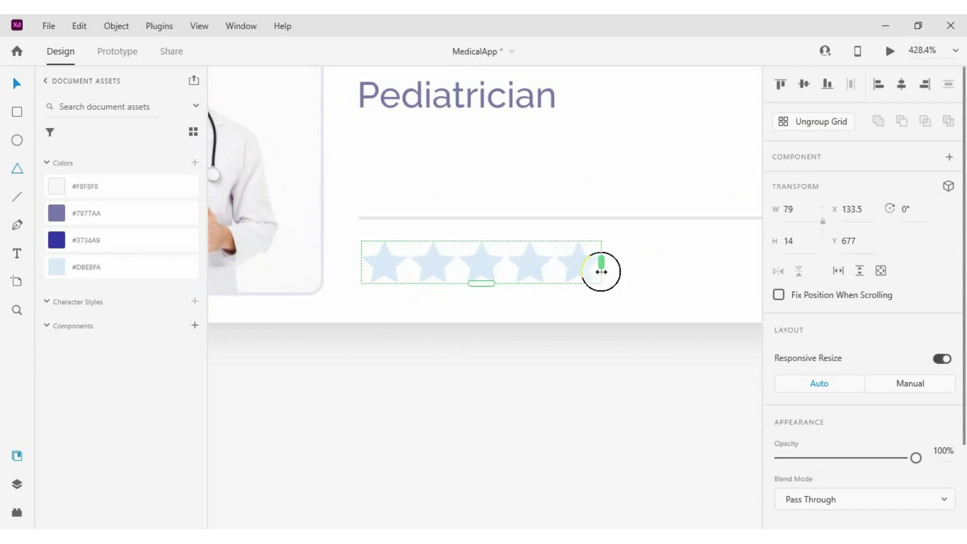
scroll(601, 272, "down", 5)
scroll(617, 237, "up", 3)
scroll(525, 270, "down", 3)
scroll(552, 243, "up", 2)
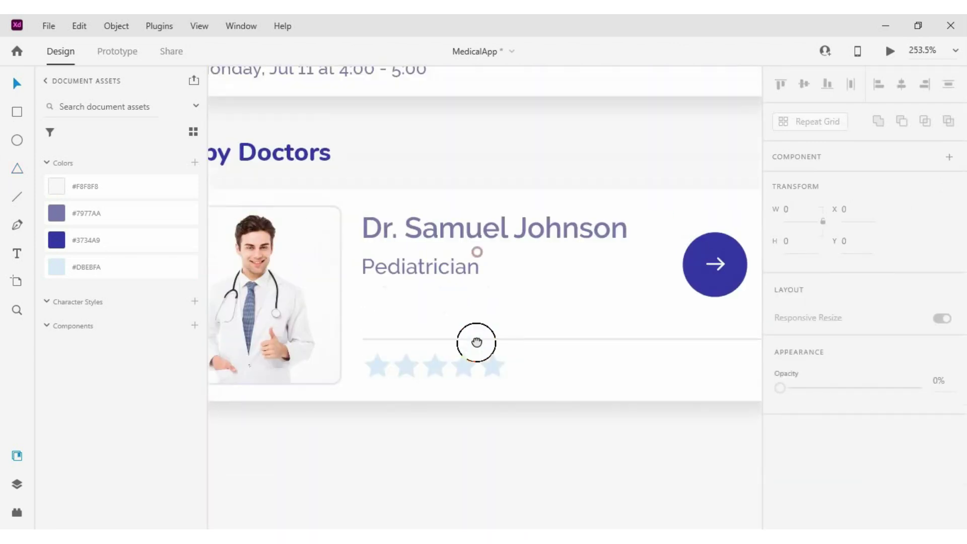
scroll(476, 343, "down", 2)
scroll(426, 340, "up", 2)
scroll(397, 360, "up", 2)
- Shrink the first star so all five rating stars get smaller
double_click(349, 359)
scroll(349, 359, "up", 3)
left_click_drag(398, 382, 390, 376)
key("Escape")
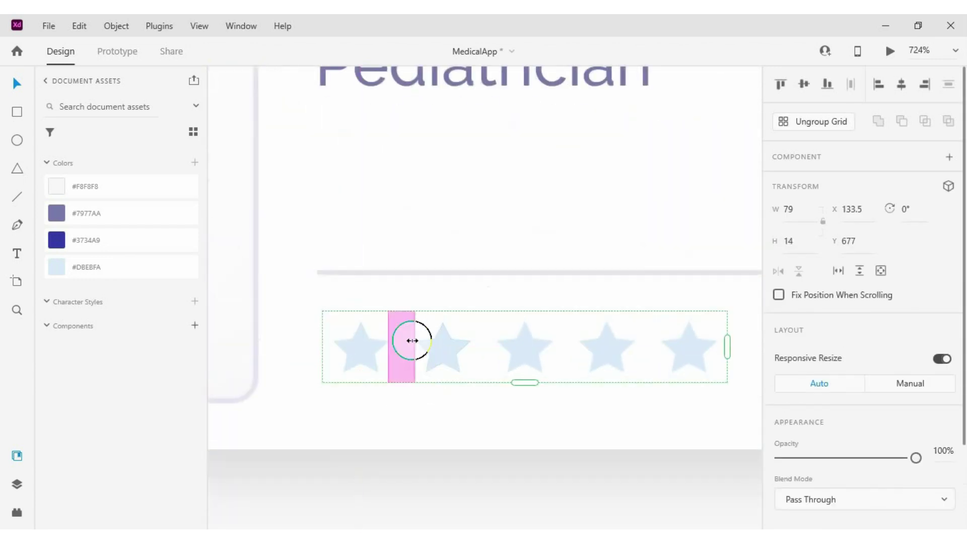
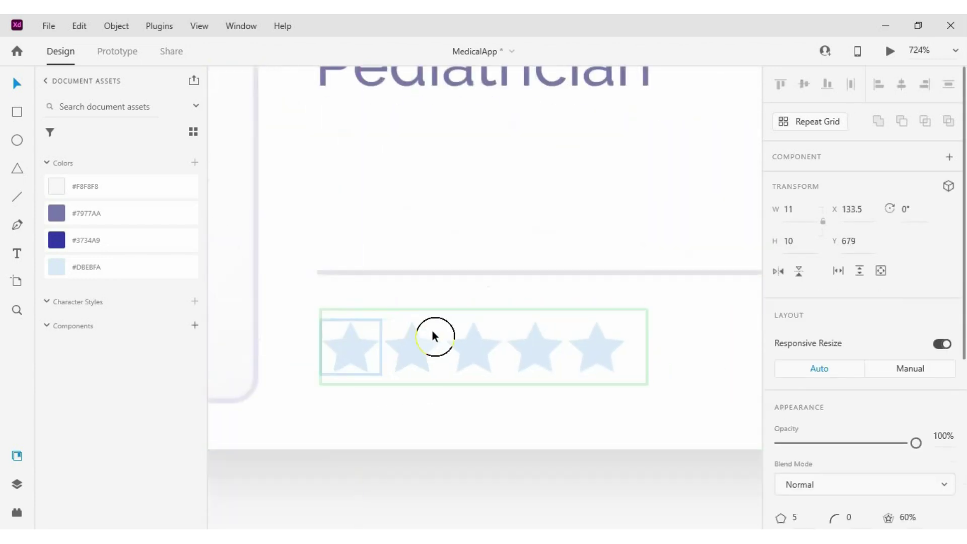
- Nudge the doctor card's star rating row one pixel left
left_click(633, 346)
double_click(609, 349)
left_click(555, 352)
double_click(554, 353)
scroll(434, 294, "down", 1)
scroll(437, 300, "down", 5)
key("Left")
scroll(525, 324, "up", 2)
- Copy the Pediatrician text beside the stars, change it to 26, with line spacing 14
left_click_drag(423, 184, 549, 310)
double_click(548, 309)
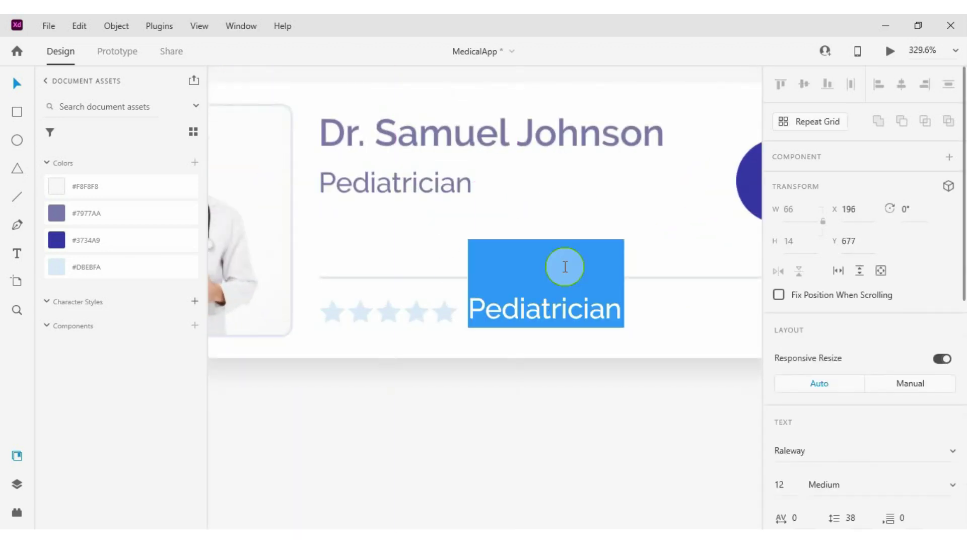
type("26")
scroll(862, 388, "down", 3)
type("0")
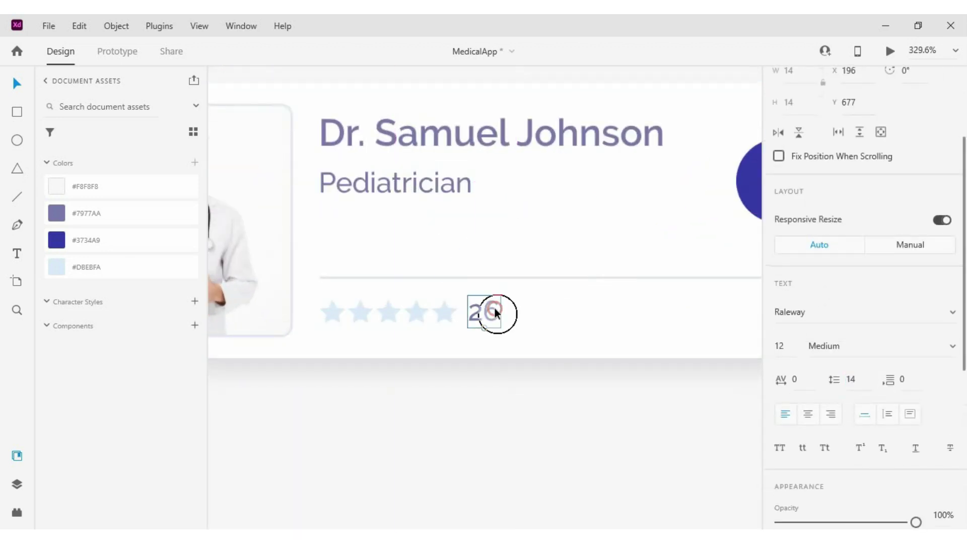
scroll(495, 313, "down", 2)
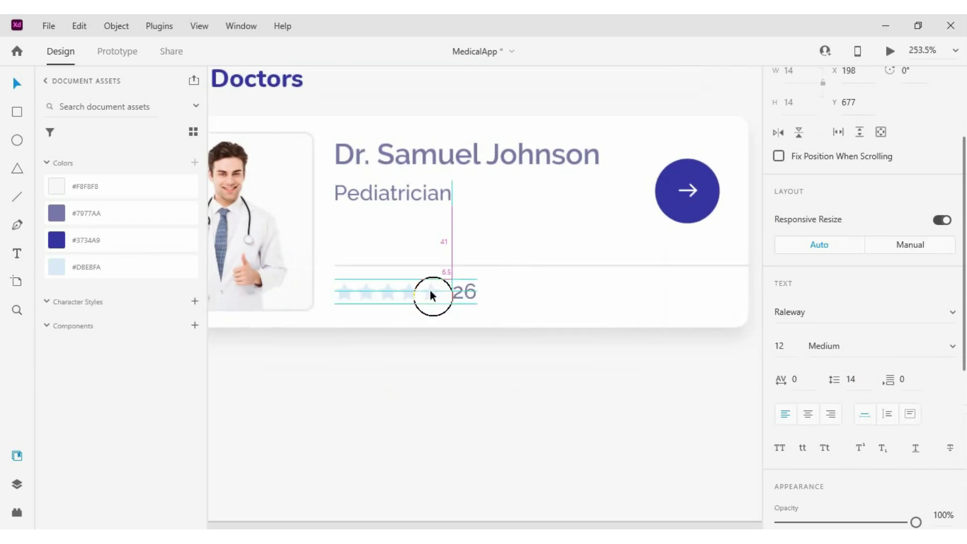
- Duplicate the 26 label further right and change it to '0.5 miles'
left_click_drag(475, 295, 572, 299)
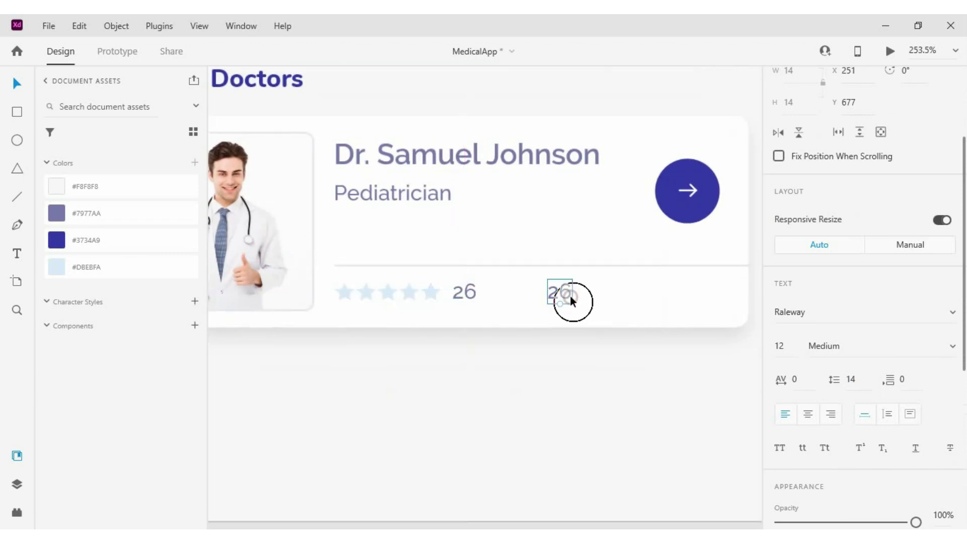
type("0.5 miles")
key("Escape")
- Search Icons 4 Design for 'location' and insert a filled location pin icon
left_click(17, 512)
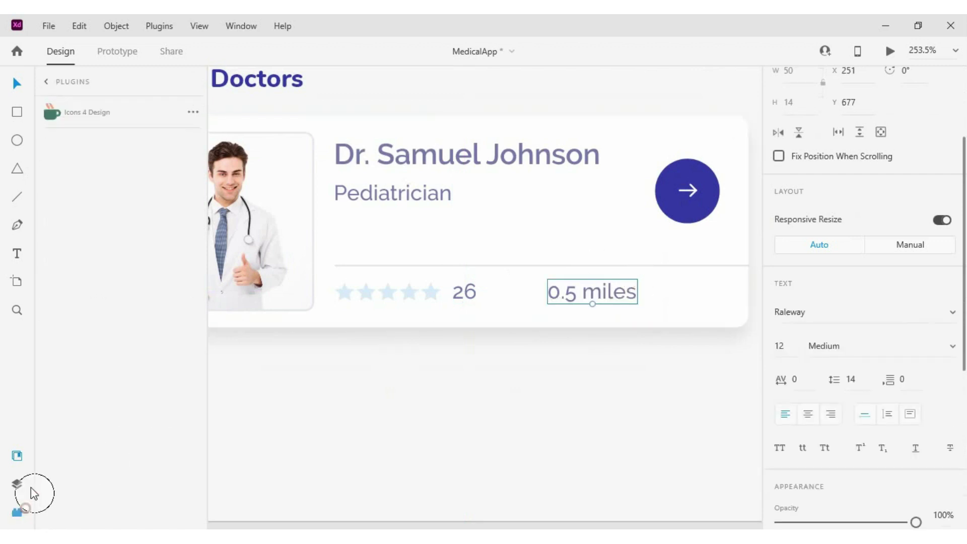
double_click(110, 148)
type("location")
scroll(162, 162, "down", 5)
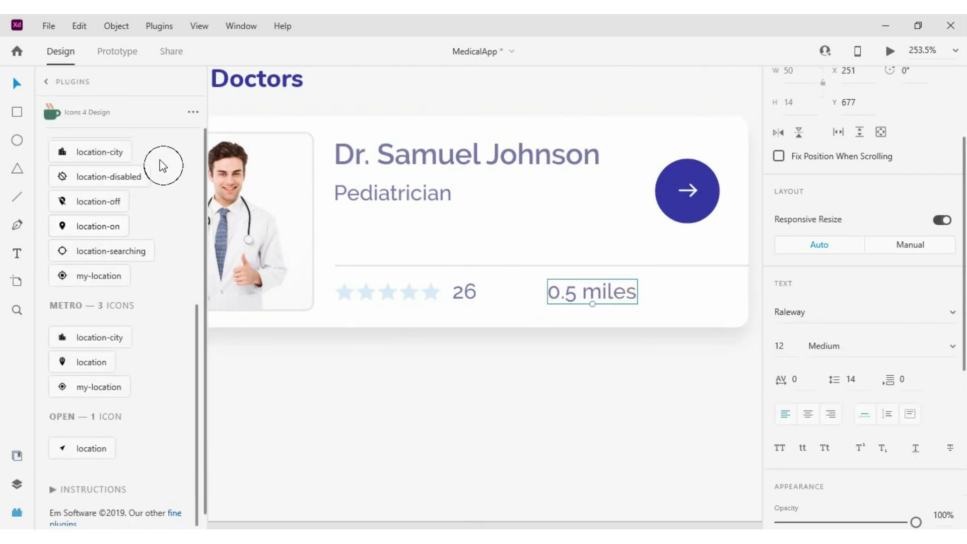
left_click(432, 293)
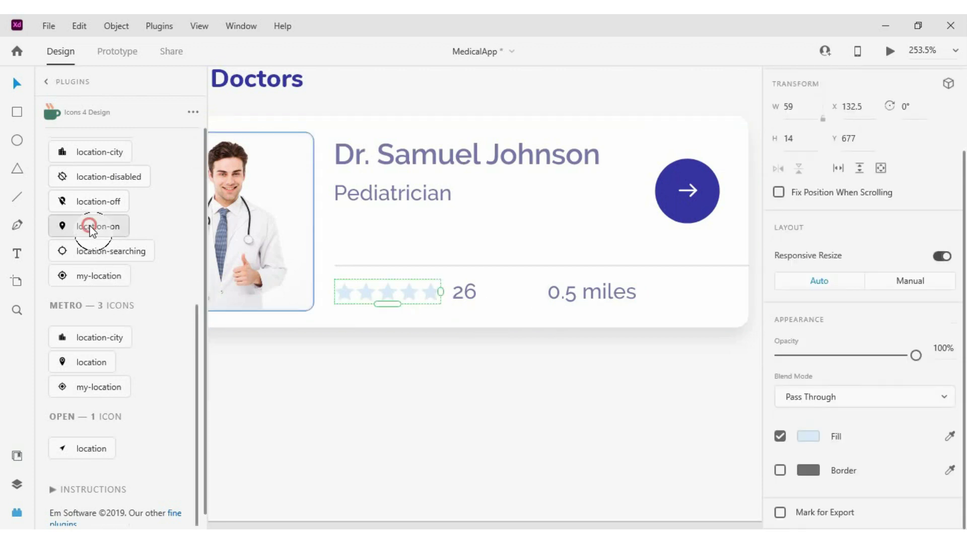
left_click(89, 231)
scroll(345, 279, "down", 5)
scroll(396, 364, "up", 5)
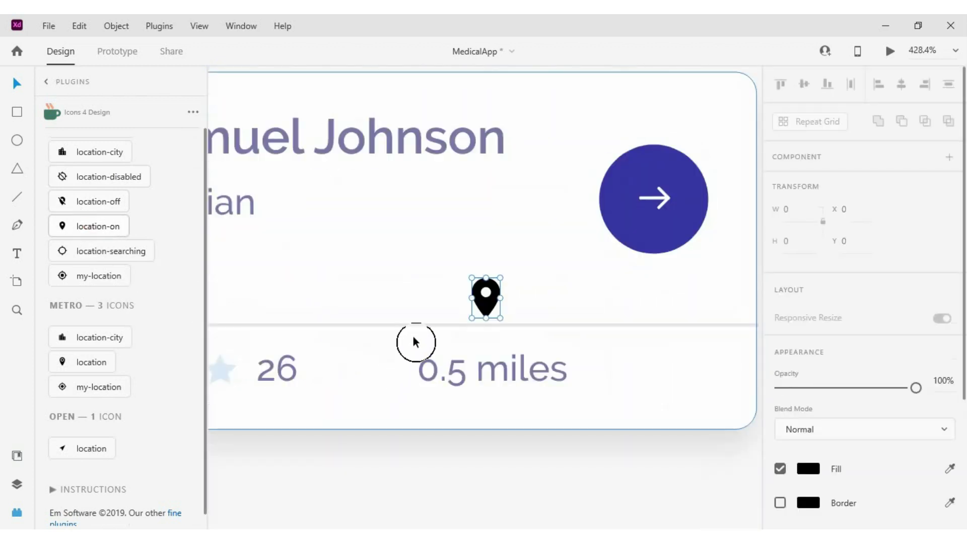
- Place the pin beside '0.5 miles', fill it #DBEBFA and shrink it
left_click_drag(485, 297, 392, 369)
left_click(17, 455)
left_click(121, 267)
left_click_drag(483, 326, 475, 298)
scroll(628, 311, "down", 3)
scroll(577, 335, "up", 5)
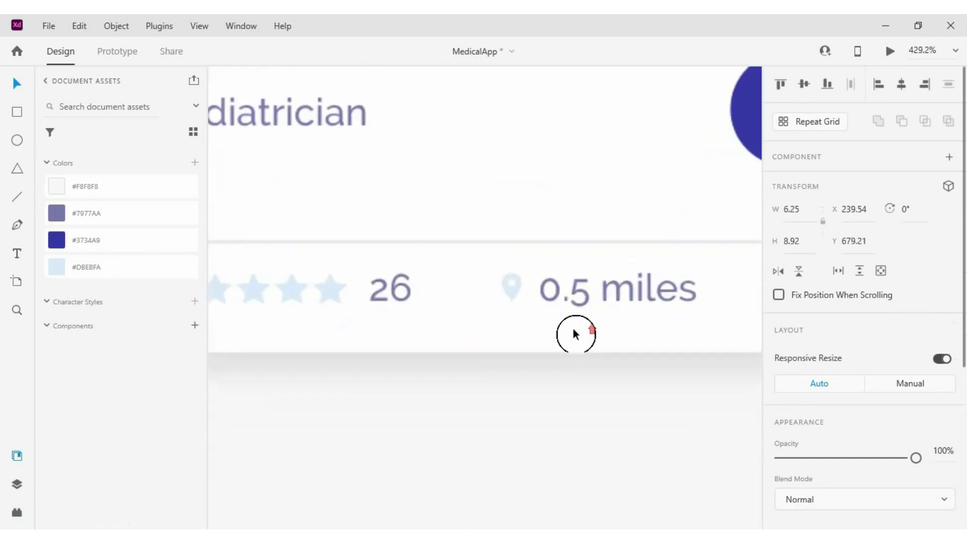
- Group the stars, 26 count and distance row with Ctrl+G
left_click(508, 284)
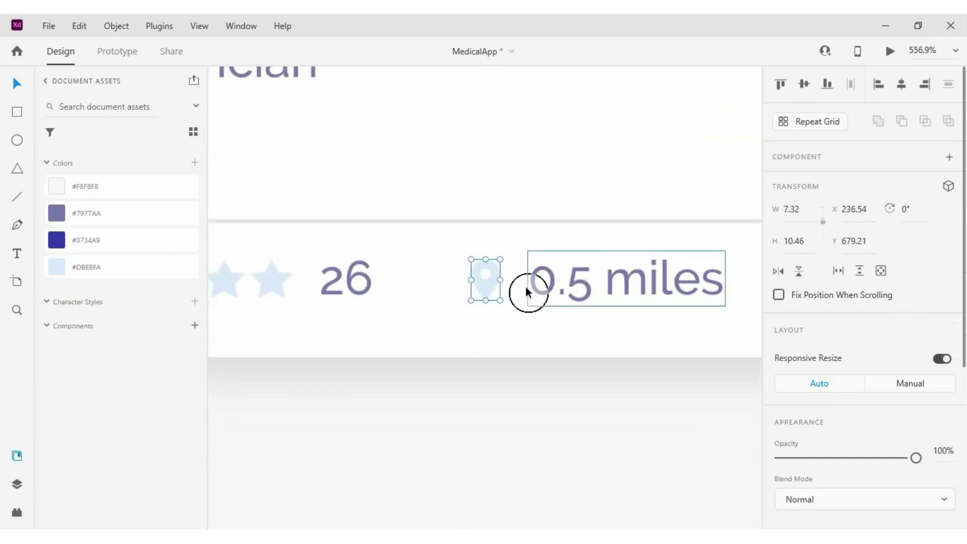
scroll(534, 286, "down", 4)
left_click(529, 285)
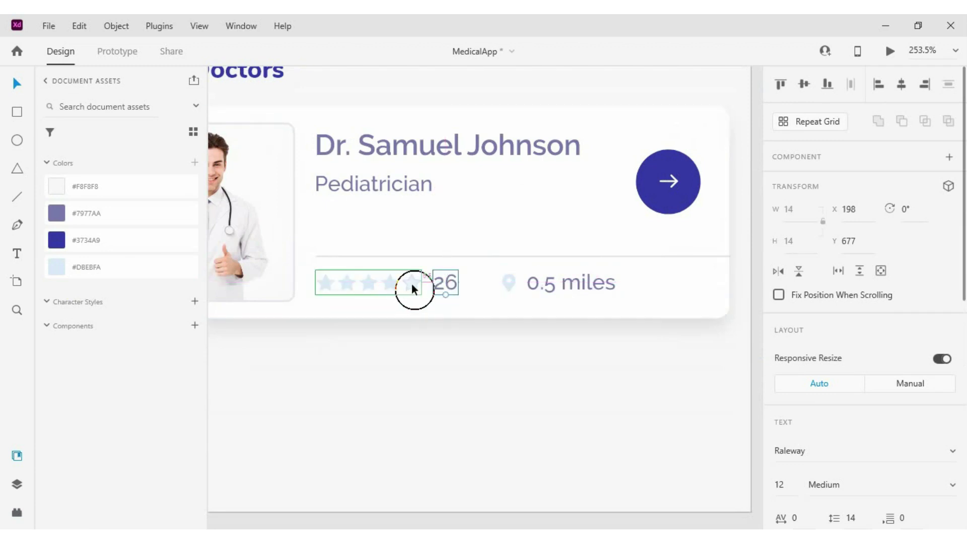
scroll(579, 282, "down", 3)
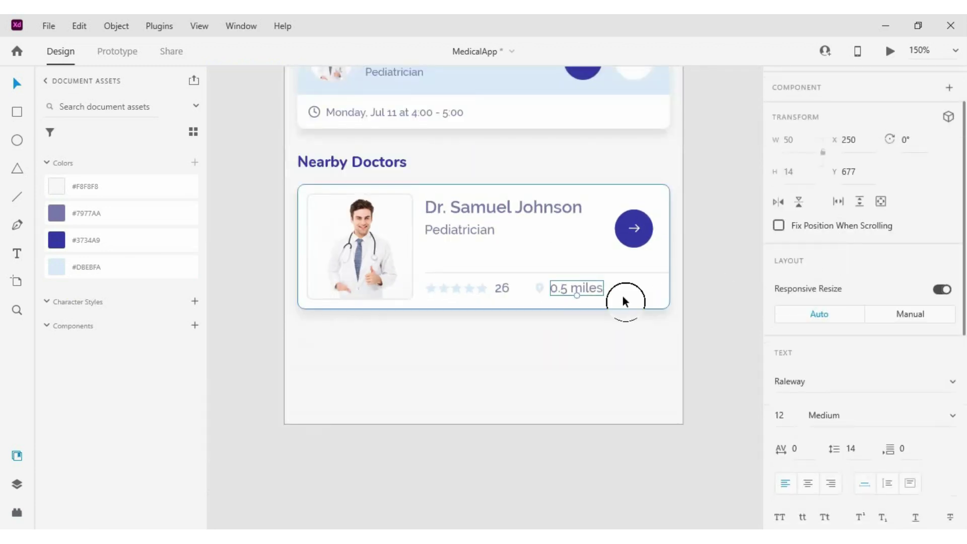
left_click(558, 336)
left_click(473, 285)
left_click_drag(616, 338, 442, 282)
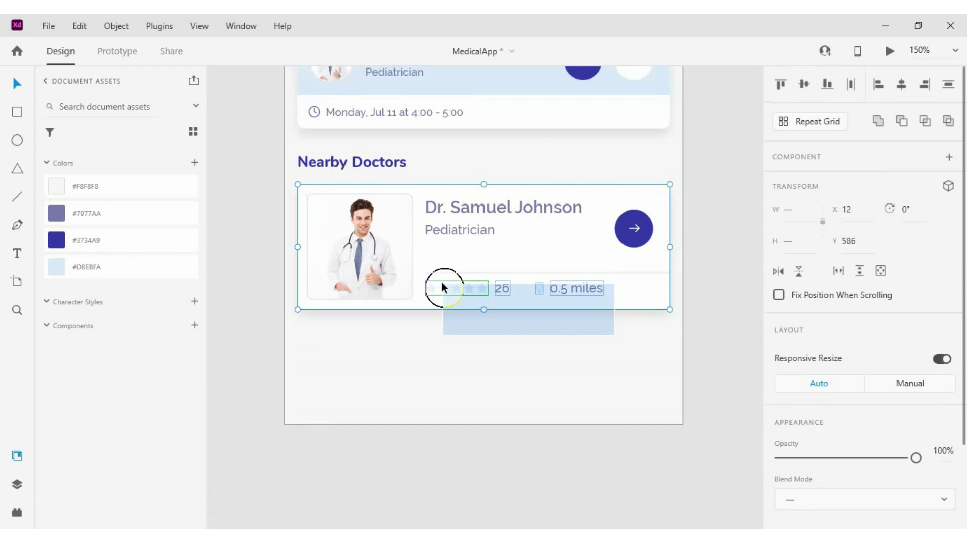
key("ctrl+g")
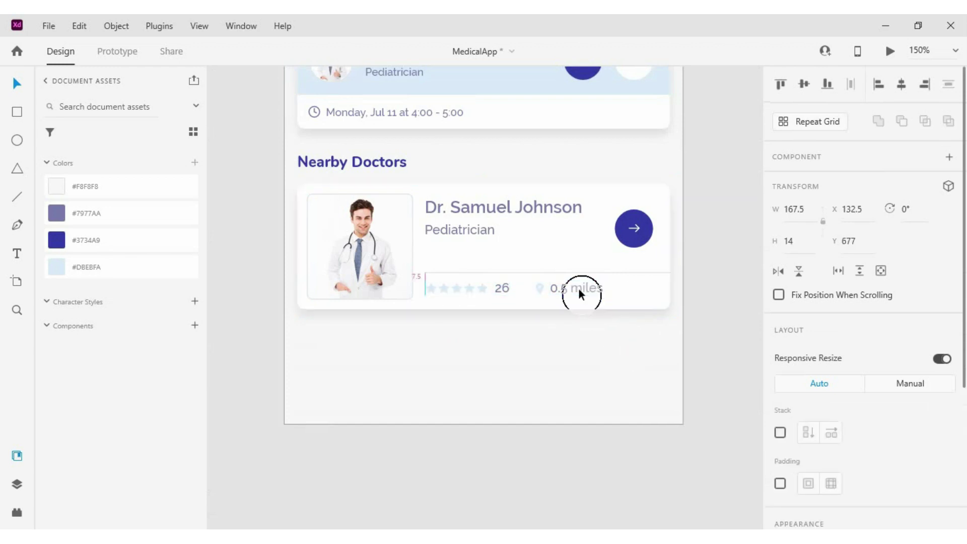
left_click(409, 328)
- Delete the arrow icon from the card's round button
scroll(409, 330, "down", 2)
scroll(602, 265, "up", 2)
scroll(589, 261, "up", 3)
double_click(588, 261)
key("Escape")
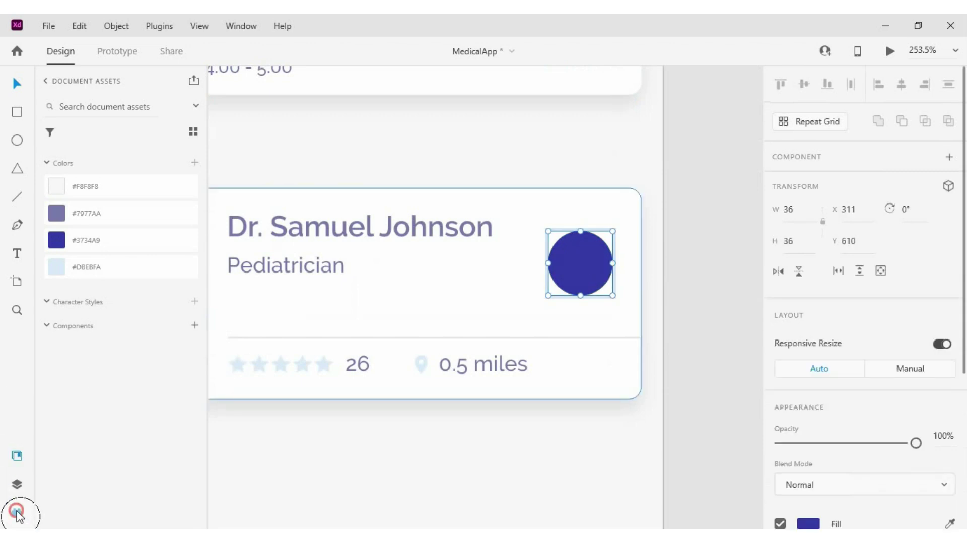
- Drag a calendar icon from Icons 4 Design onto the card's round button
left_click(17, 513)
scroll(112, 188, "down", 3)
mouse_move(98, 306)
left_mouse_down()
mouse_move(634, 261)
mouse_move(585, 261)
left_mouse_up()
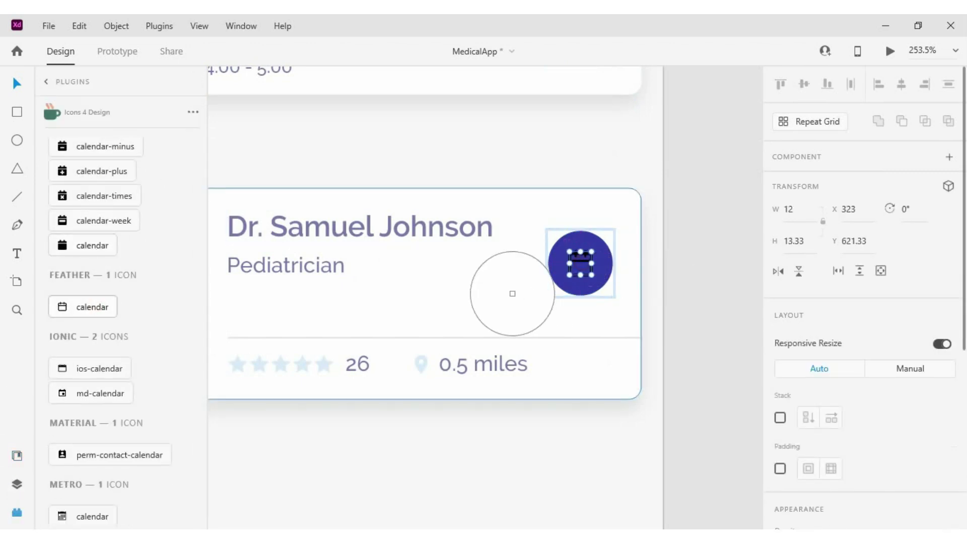
scroll(927, 328, "down", 5)
scroll(611, 292, "up", 4)
- Give the calendar icon a white outline and shrink it to fit the circle
left_click(841, 367)
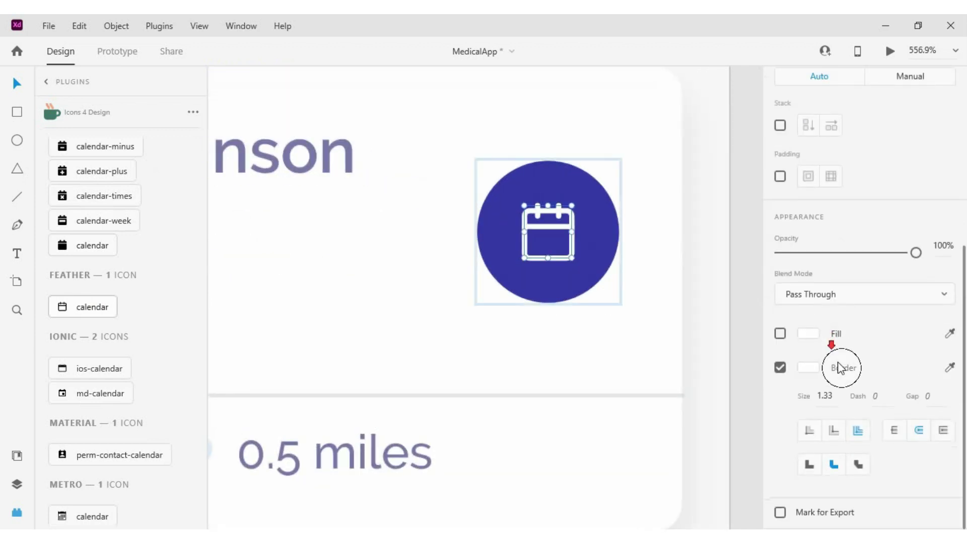
scroll(628, 347, "down", 4)
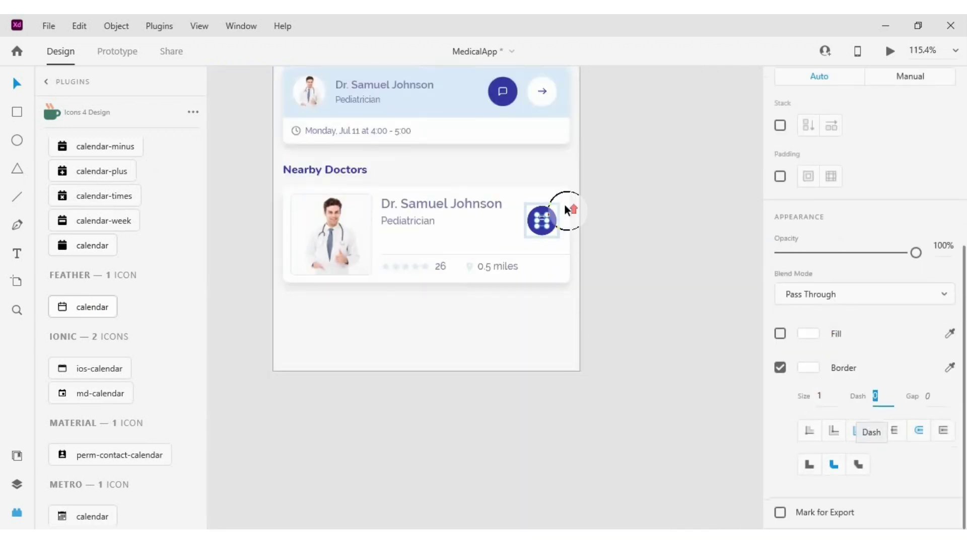
scroll(565, 204, "up", 4)
left_click_drag(460, 279, 463, 274)
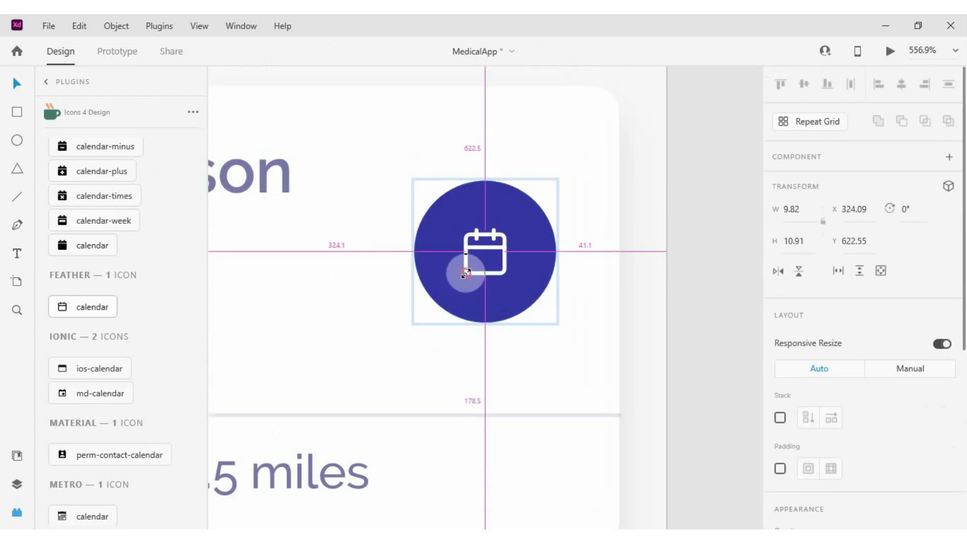
left_click_drag(465, 274, 465, 274)
left_click(657, 245)
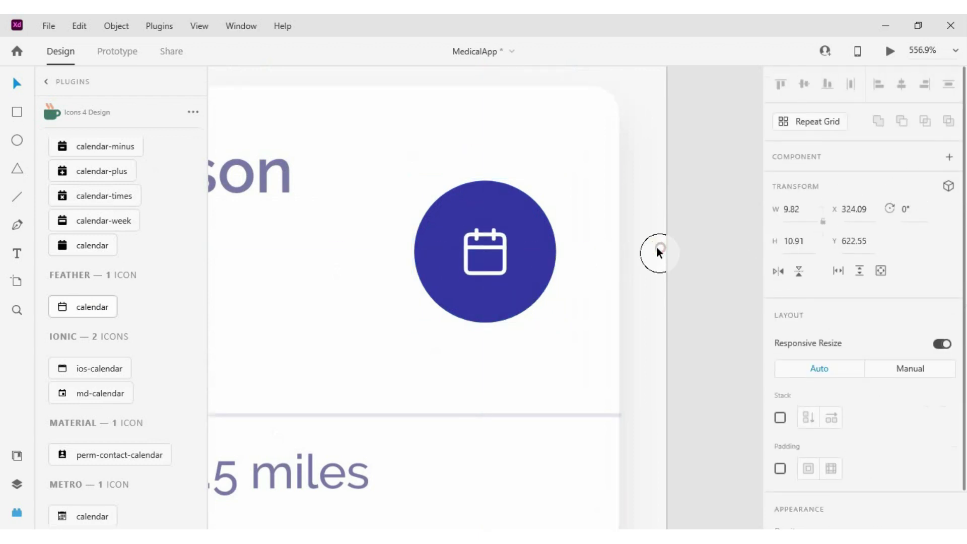
- Move the nearby doctor card down beneath its heading
scroll(630, 272, "down", 5)
scroll(479, 327, "up", 1)
scroll(473, 340, "down", 2)
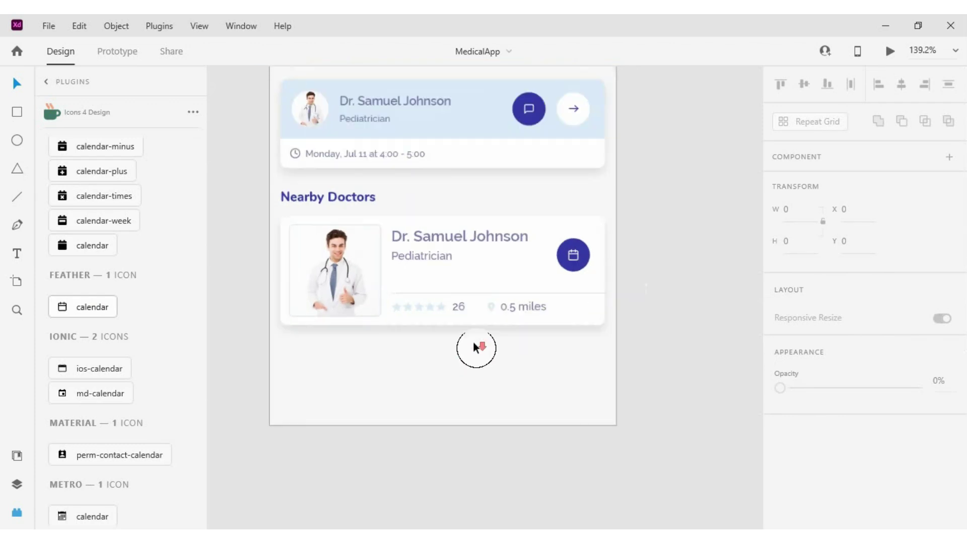
scroll(473, 340, "down", 2)
scroll(468, 312, "up", 2)
left_click(464, 298)
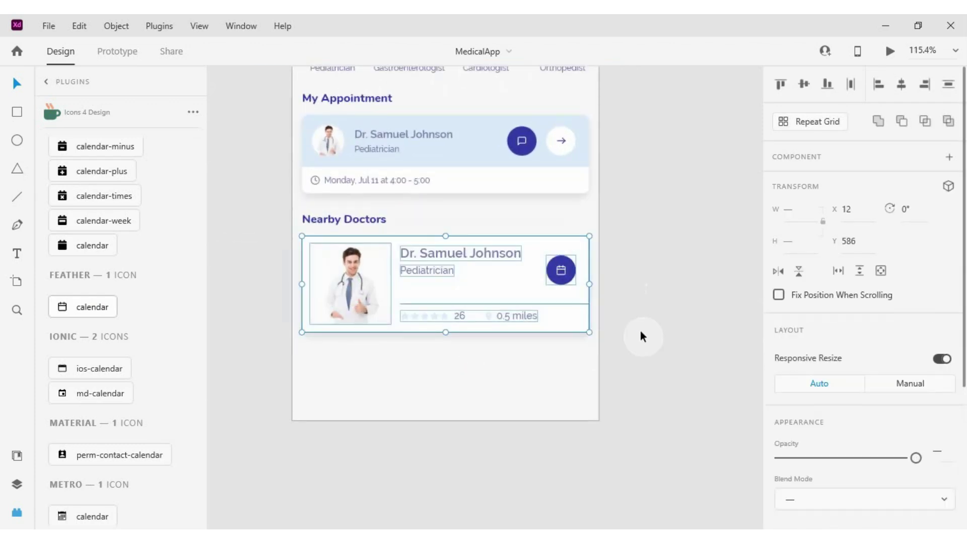
left_click_drag(508, 293, 476, 297)
- Select and reposition the My Appointment card
scroll(503, 301, "up", 1)
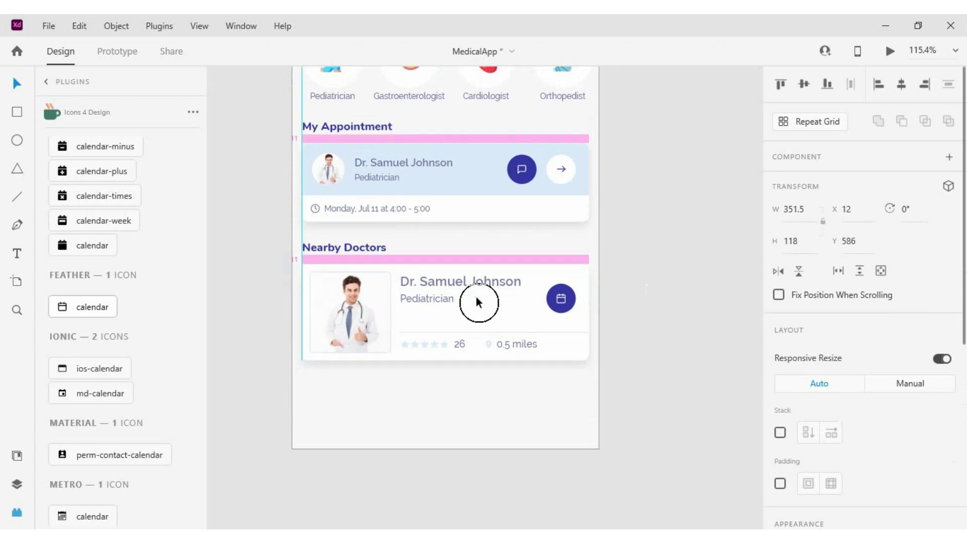
left_click(385, 151)
scroll(512, 207, "down", 2)
scroll(529, 204, "down", 2)
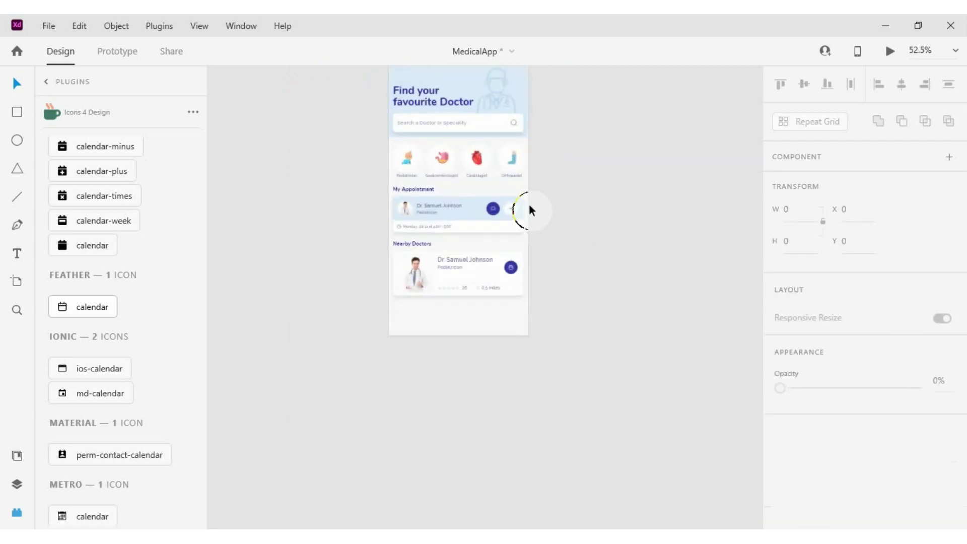
scroll(455, 389, "up", 1)
scroll(556, 368, "up", 5)
left_click_drag(556, 368, 503, 307)
- Draw a 375-wide rectangle as a bar across the artboard bottom
key("r")
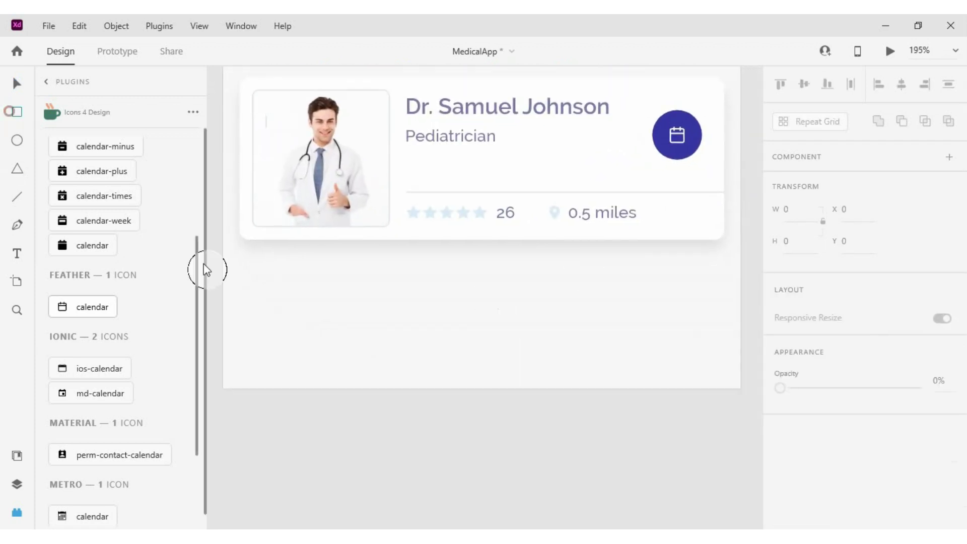
left_click_drag(222, 290, 741, 389)
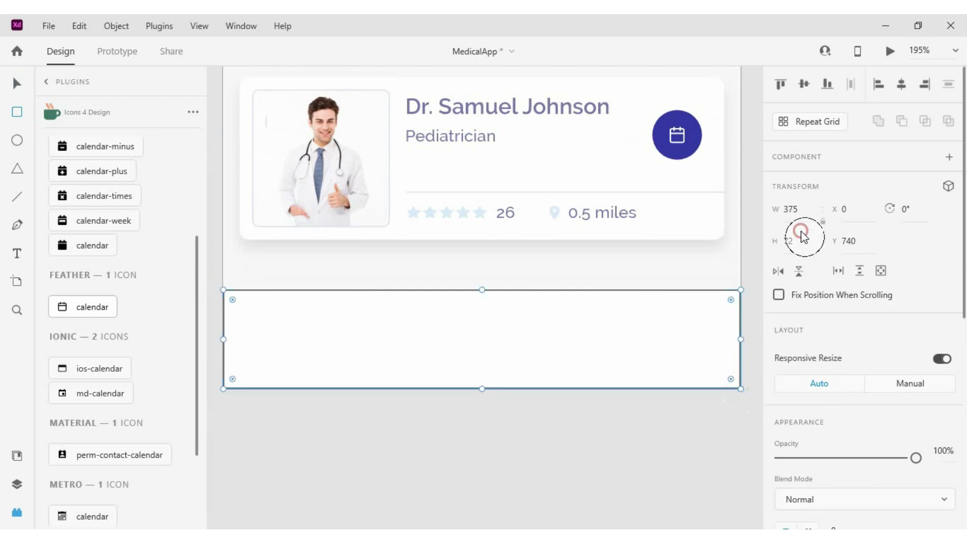
left_click_drag(572, 329, 578, 318)
scroll(796, 343, "down", 5)
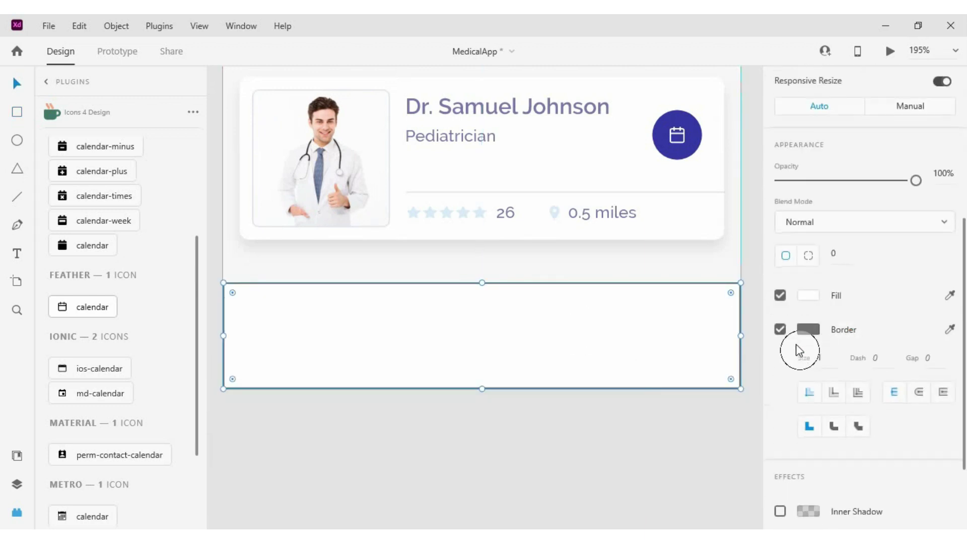
scroll(517, 351, "down", 3)
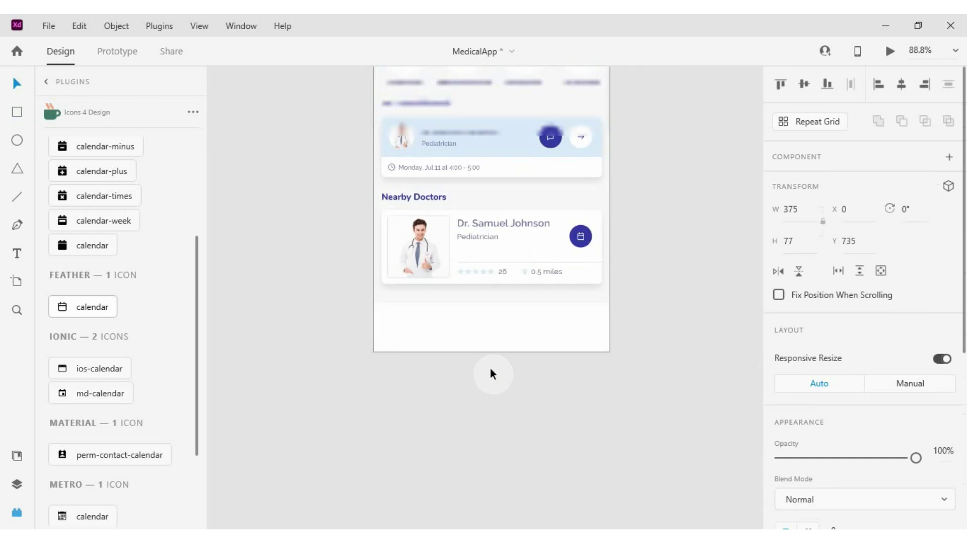
scroll(491, 368, "up", 3)
scroll(99, 188, "up", 4)
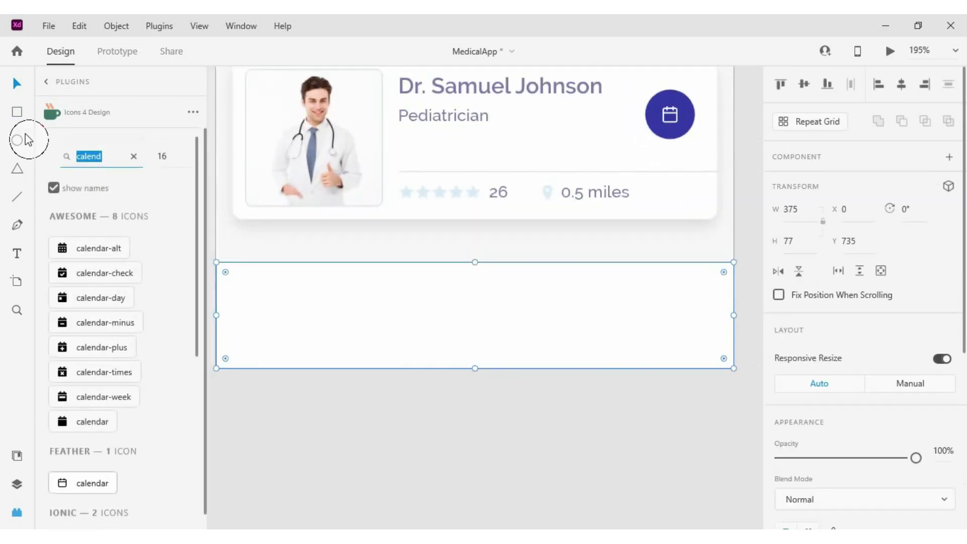
type("home")
- Insert home, message and calendar icons onto the bottom bar
key("Return")
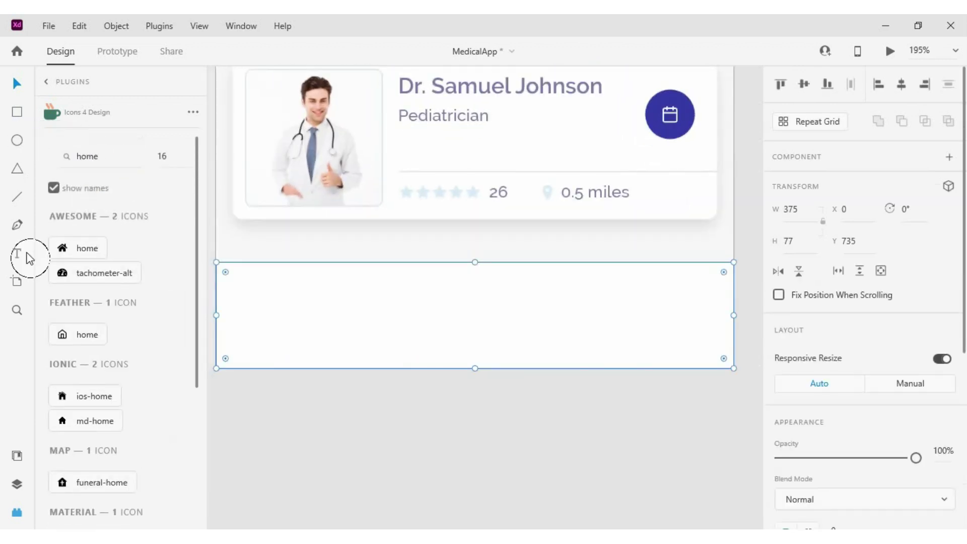
mouse_move(83, 338)
left_mouse_down()
mouse_move(497, 316)
mouse_move(382, 303)
left_mouse_up()
type("c")
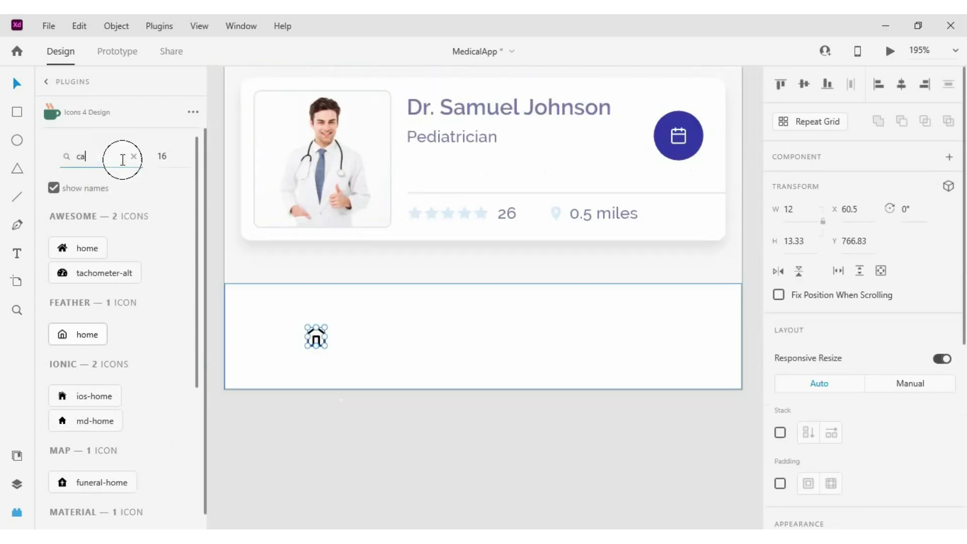
type("mess")
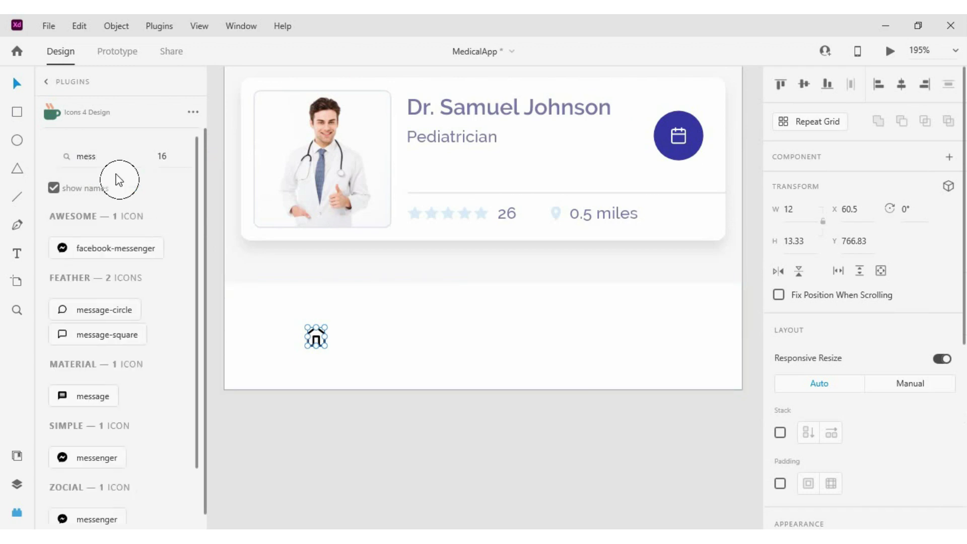
key("Return")
type("cale")
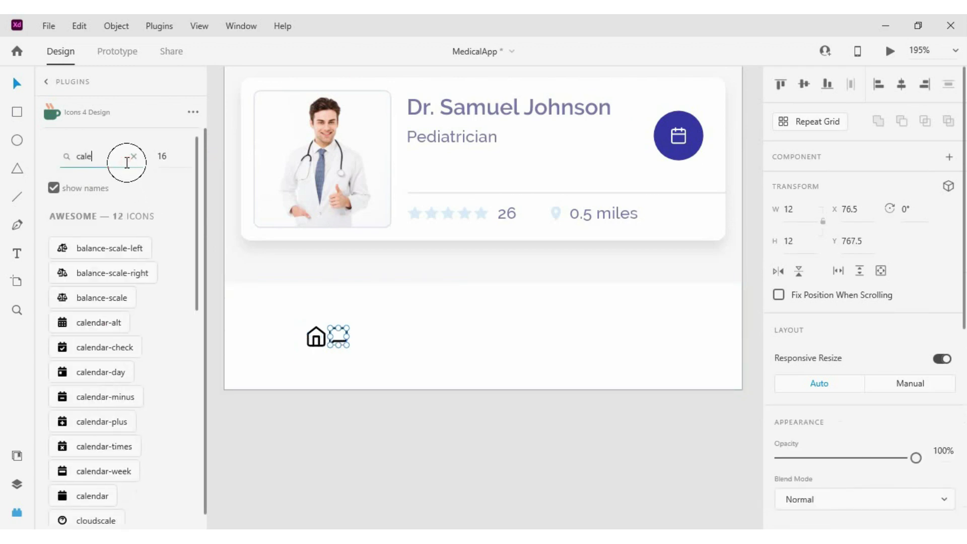
scroll(89, 257, "down", 3)
left_click(107, 403)
scroll(108, 227, "up", 3)
- Search 'user' and add the user icon to the bar
double_click(112, 151)
type("user")
scroll(100, 276, "down", 5)
scroll(100, 276, "down", 5)
left_click(75, 332)
- Spread the four icons evenly across the bar
left_click_drag(345, 382, 449, 347)
left_click_drag(390, 336, 667, 340)
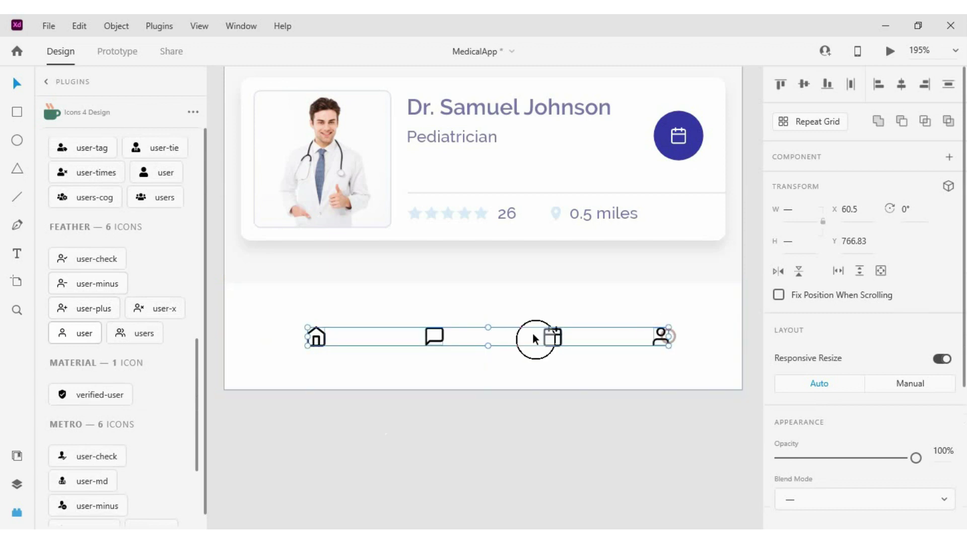
right_click(561, 338)
left_click(617, 205)
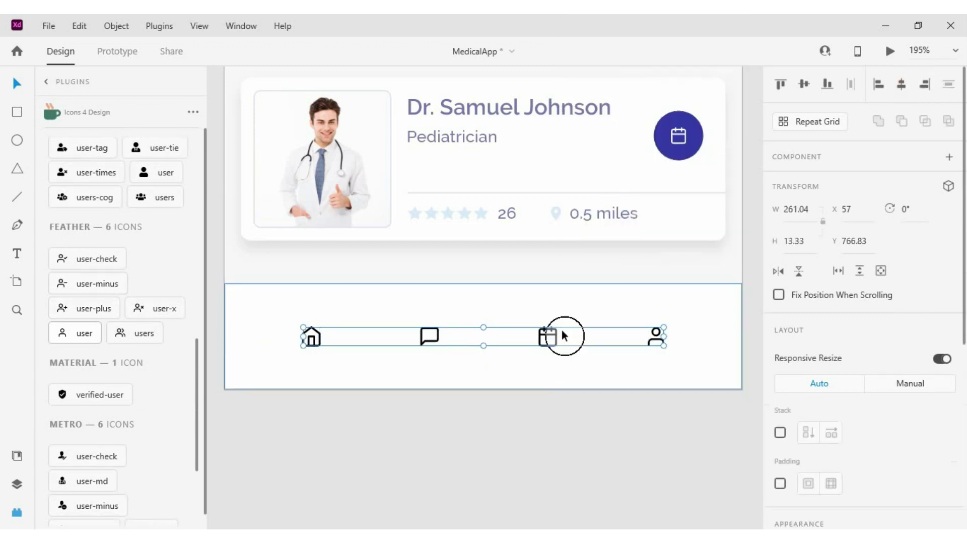
key("ctrl+shift+g")
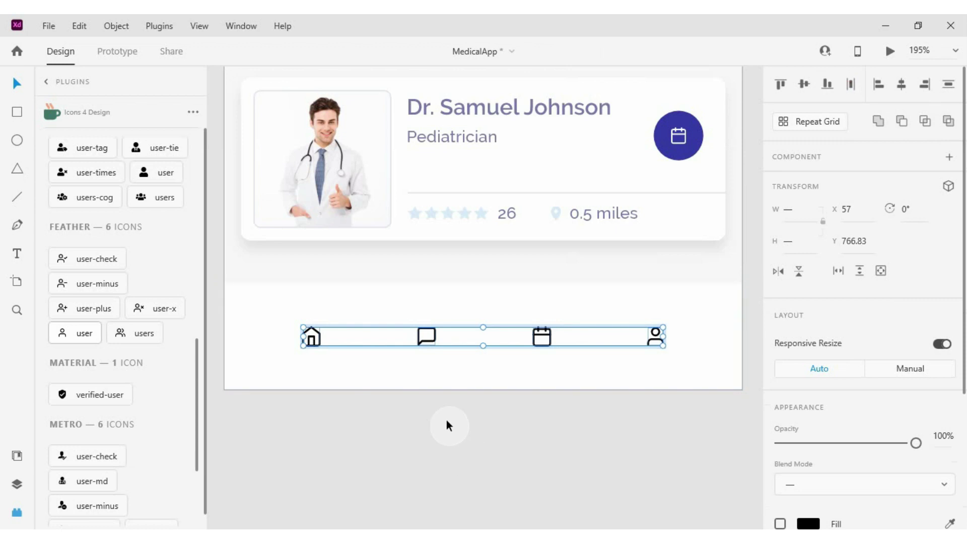
left_click(665, 342)
left_click_drag(665, 342, 675, 336)
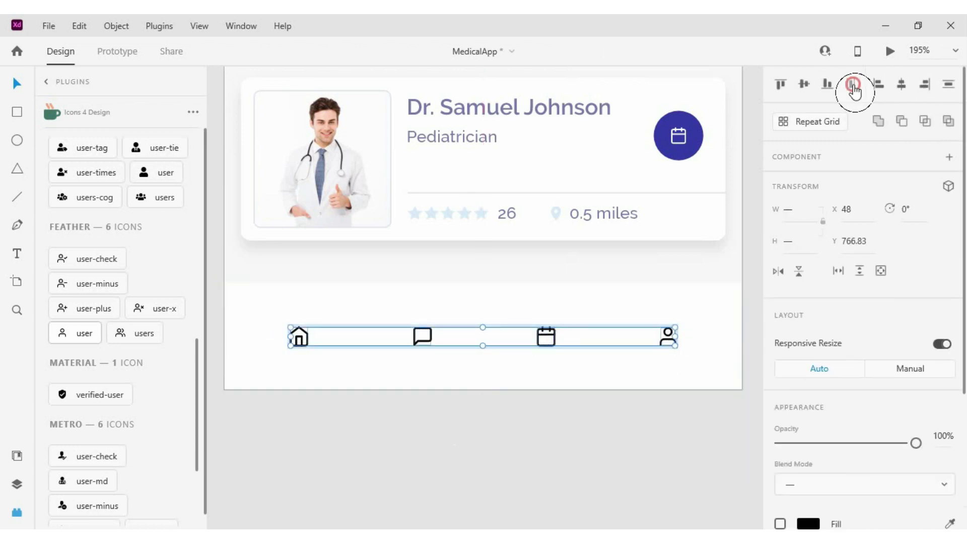
- Ungroup the row of four navigation icons
left_click(551, 341)
right_click(548, 336)
left_click(474, 412)
left_click(427, 336)
right_click(429, 334)
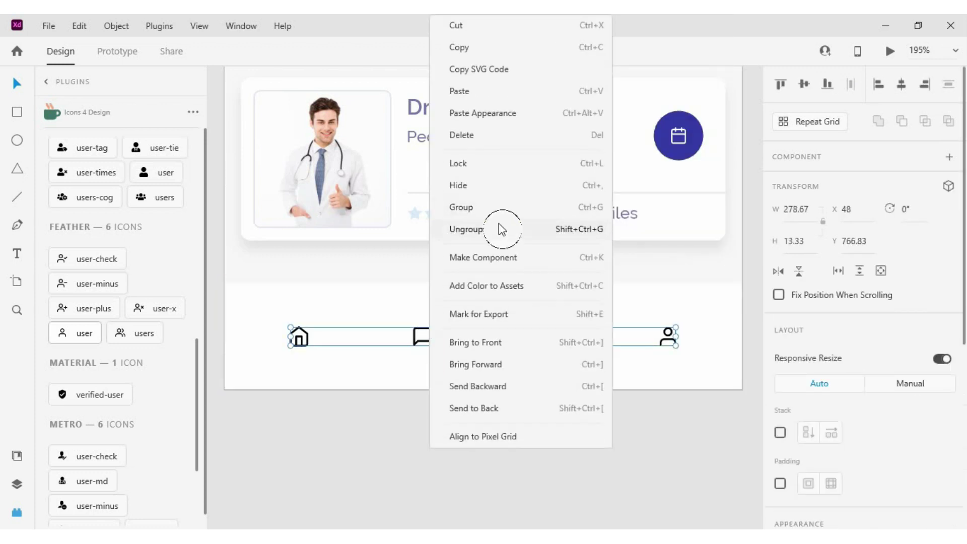
left_click(501, 230)
- Give the message, calendar and user icons a #7977AA border
left_click(398, 446)
left_click(686, 317)
left_click_drag(715, 425, 405, 323)
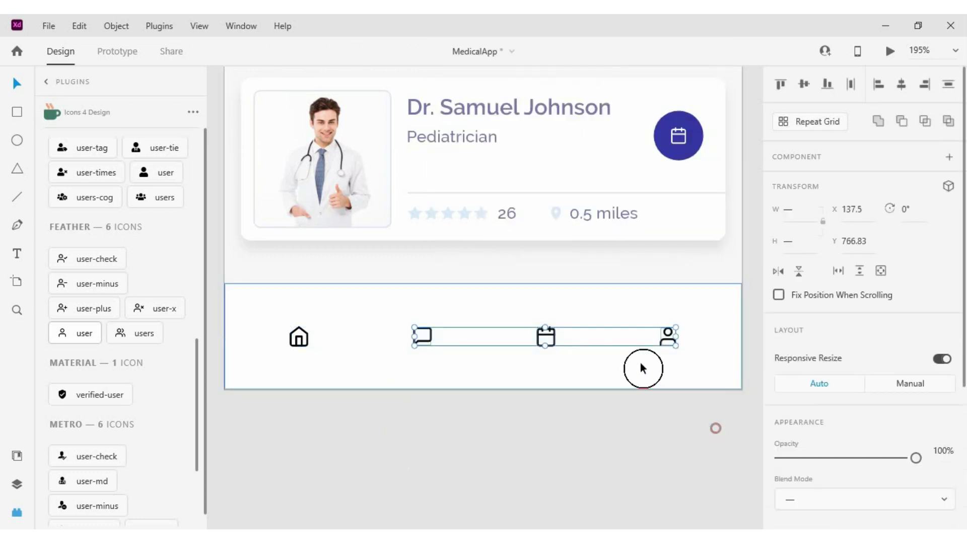
left_click(17, 457)
left_click(101, 216)
right_click(169, 213)
left_click(209, 243)
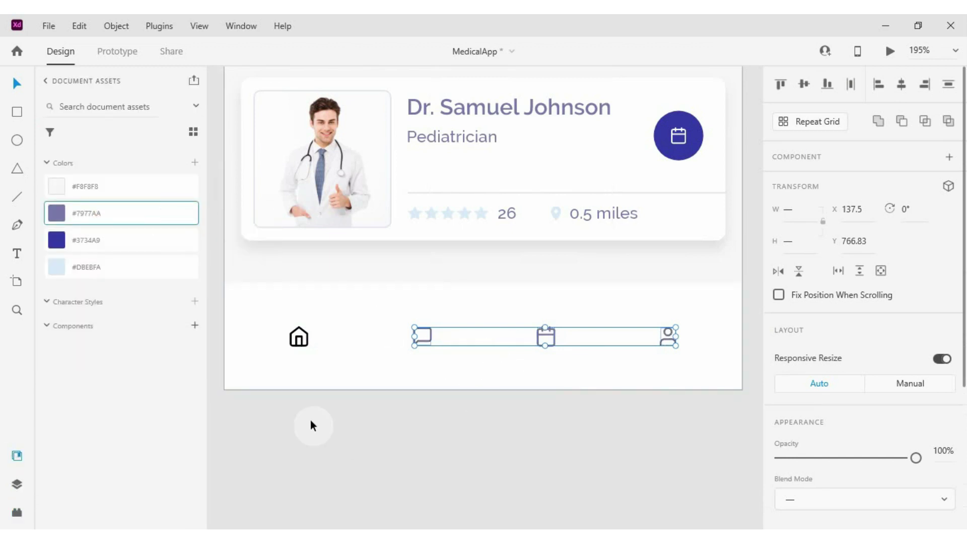
- Fill the home icon #3734A9 with a matching border
left_click(299, 340)
scroll(780, 401, "down", 5)
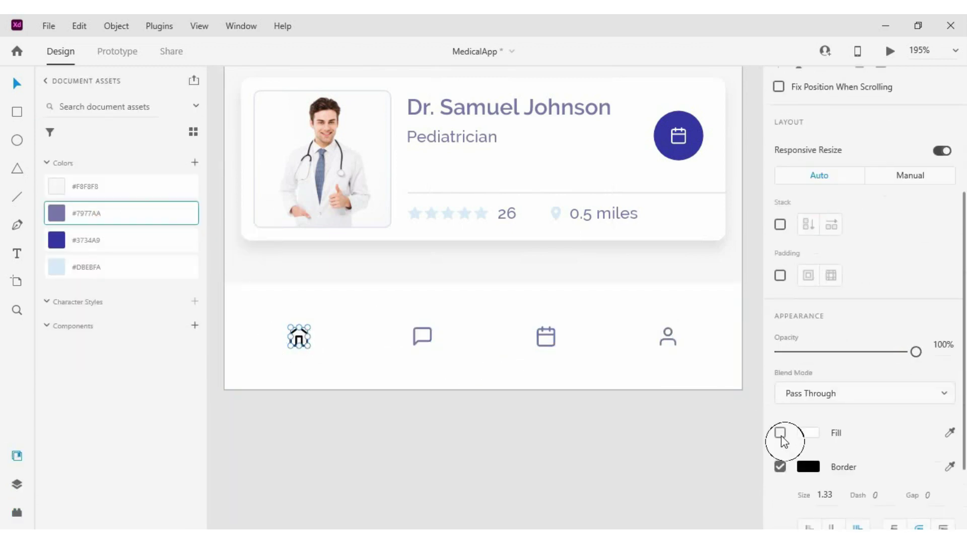
left_click(121, 239)
scroll(275, 343, "up", 1)
scroll(270, 346, "up", 4)
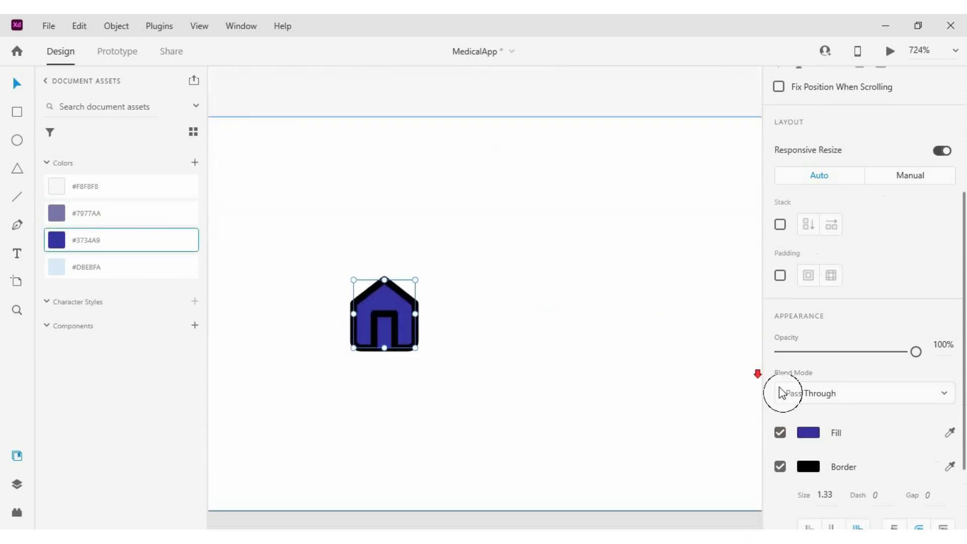
left_click(951, 473)
left_click(382, 302)
left_click(446, 328)
scroll(445, 328, "down", 8)
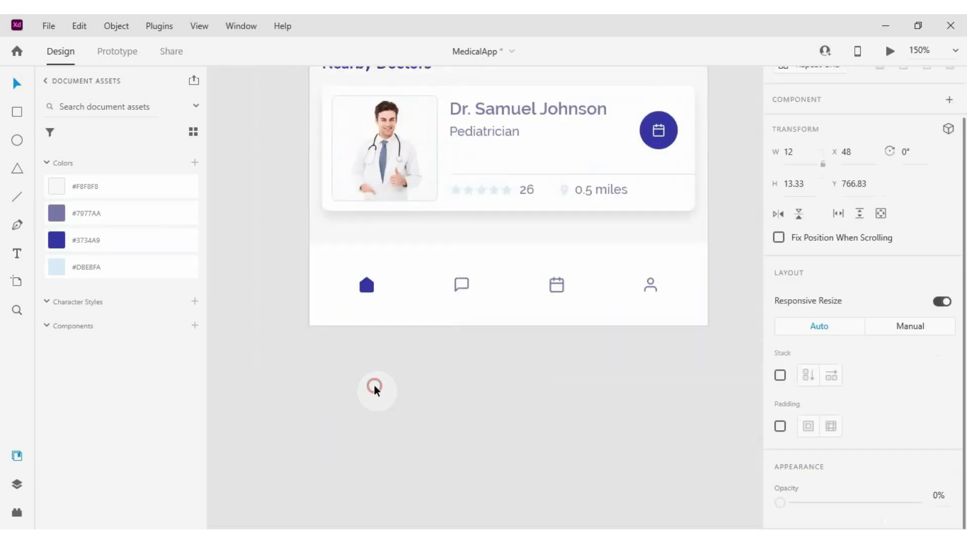
left_click(506, 259)
- Set the other three icons to 50% opacity and group the bar with its icons
left_click(385, 388)
left_click_drag(548, 371, 398, 323)
scroll(896, 346, "down", 5)
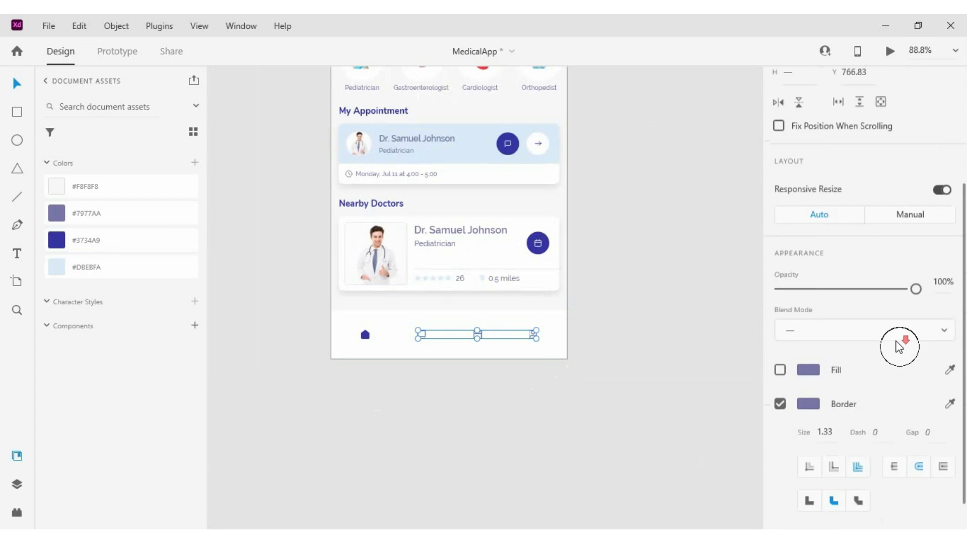
scroll(481, 316, "up", 3)
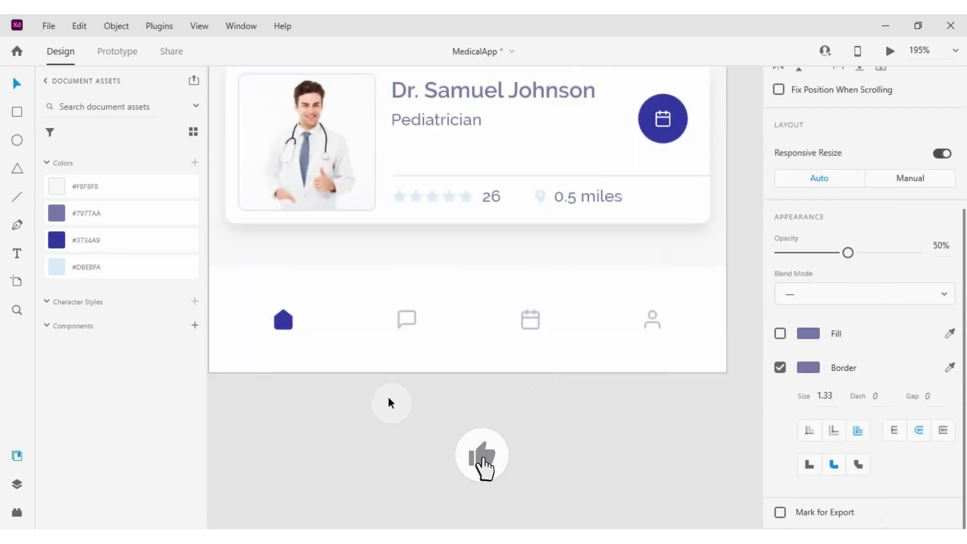
key("Escape")
scroll(619, 358, "down", 1)
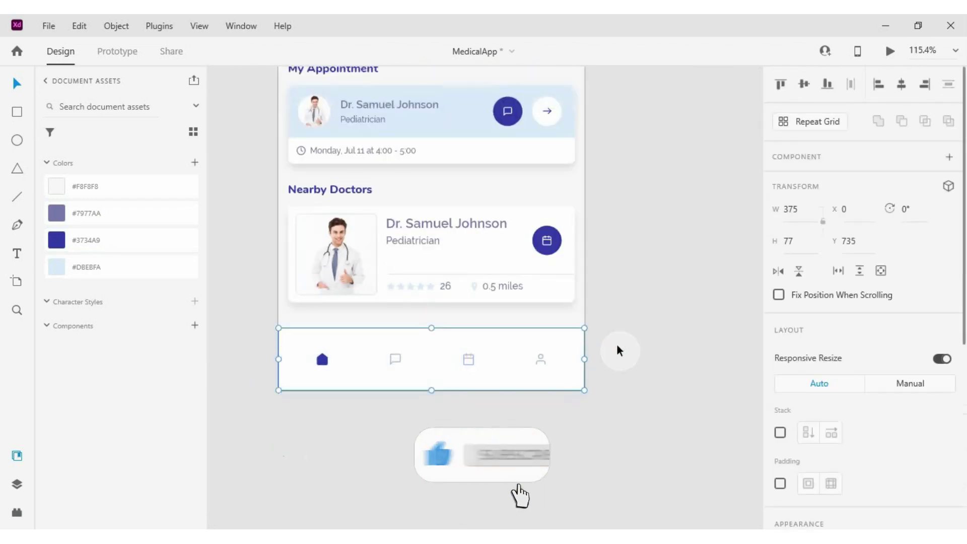
- Make the Nearby Doctors card a Repeat Grid of three cards with a tighter gap
left_click(557, 339)
scroll(556, 333, "up", 1)
scroll(451, 337, "up", 3)
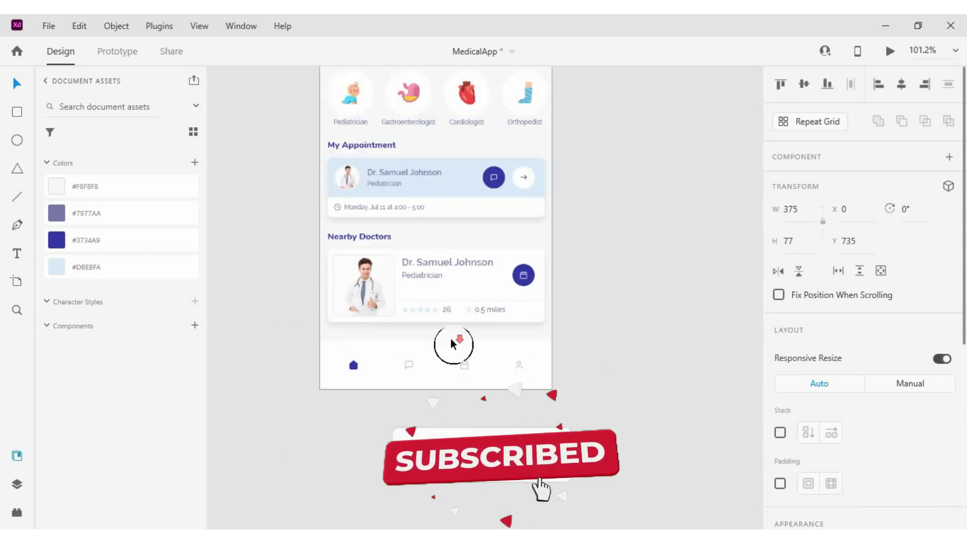
scroll(446, 261, "up", 3)
scroll(446, 267, "down", 2)
left_click(443, 300)
left_click(816, 121)
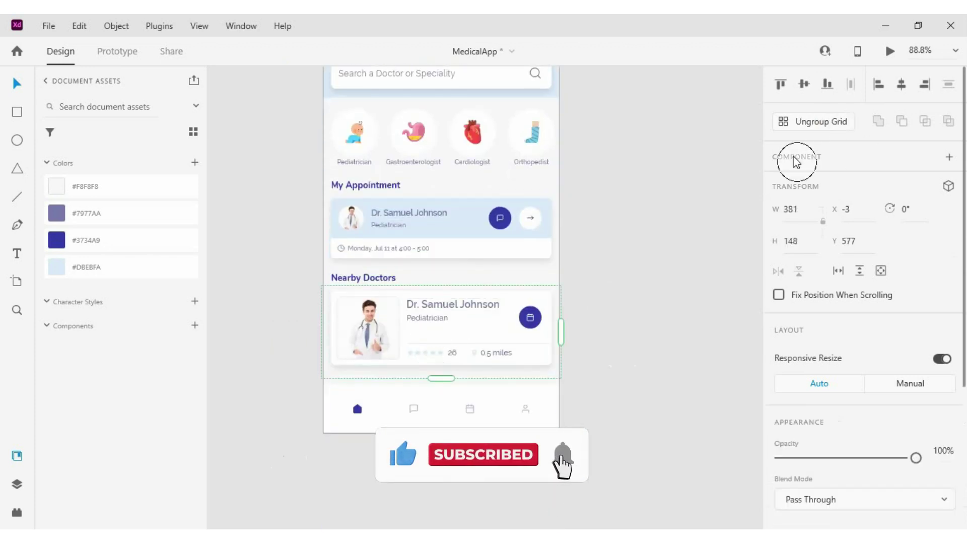
left_click_drag(450, 379, 450, 511)
scroll(454, 303, "up", 5)
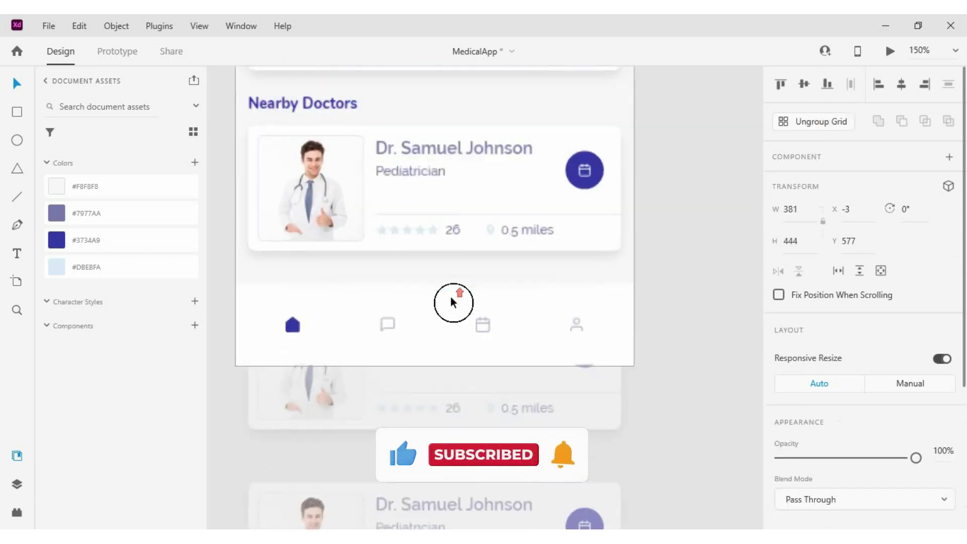
left_click_drag(471, 461, 460, 393)
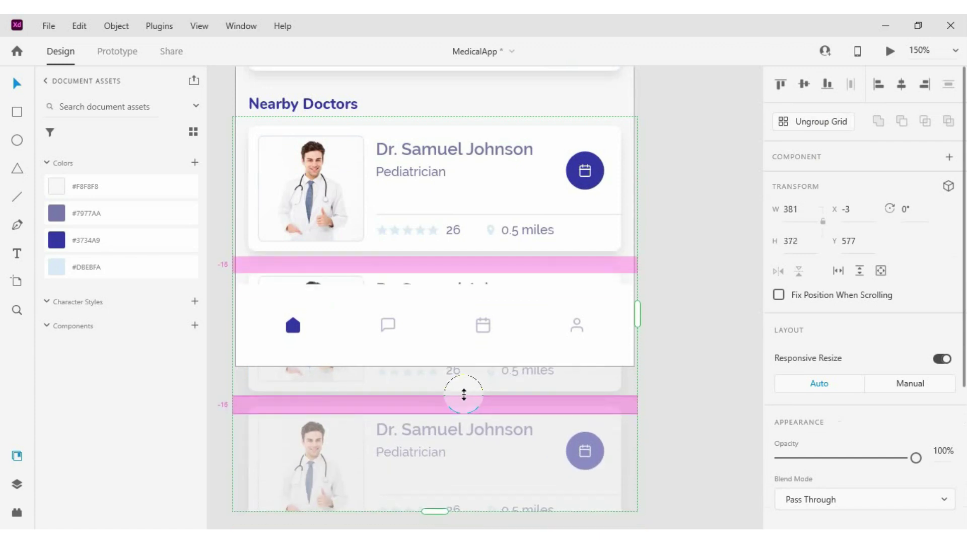
- Lengthen the artboard below screen height and extend the doctor grid so another card shows
left_click(710, 405)
left_click(509, 205)
scroll(568, 173, "down", 3)
scroll(464, 167, "down", 2)
scroll(461, 92, "down", 1)
left_click(461, 92)
scroll(472, 202, "up", 3)
left_click_drag(472, 324, 472, 446)
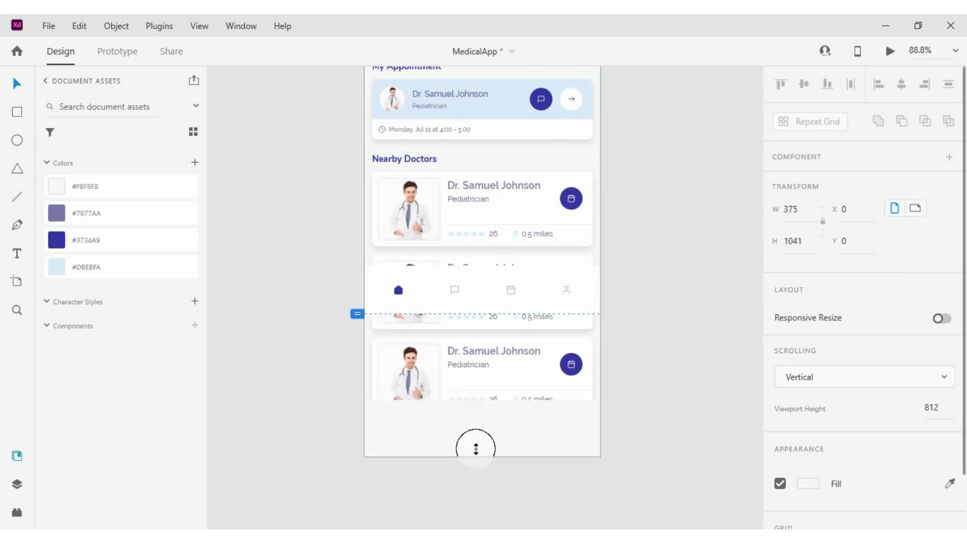
scroll(503, 333, "up", 2)
left_click(503, 333)
left_click_drag(486, 360, 453, 458)
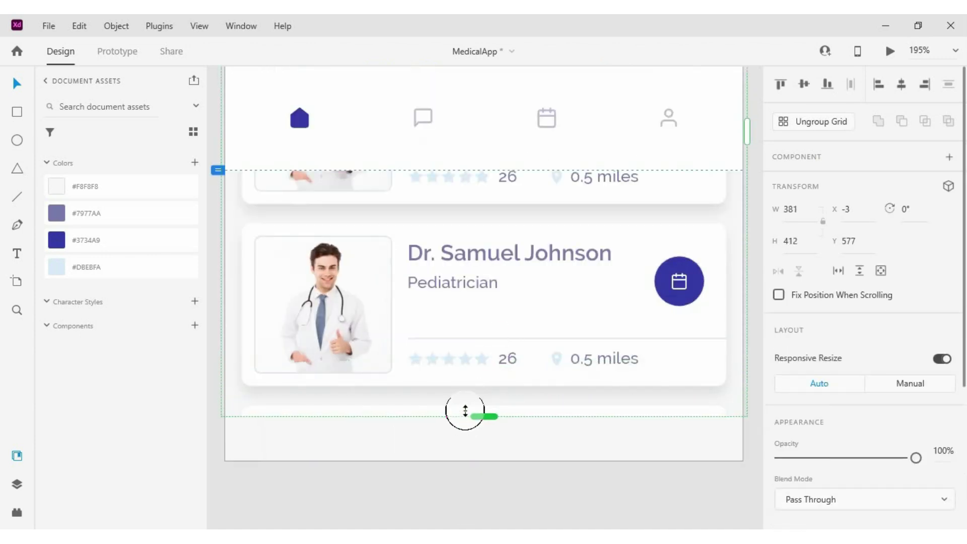
- Set the bottom navigation bar to Fix Position When Scrolling
scroll(483, 427, "down", 3)
left_click(449, 400)
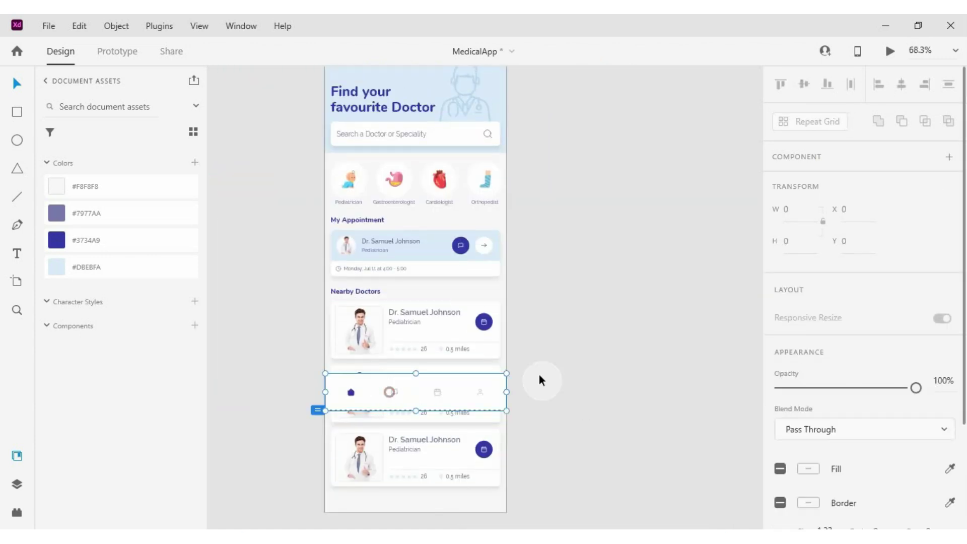
left_click(780, 296)
- Trim the category icon row from the left so it spans the full 375-pixel width
left_click(404, 174)
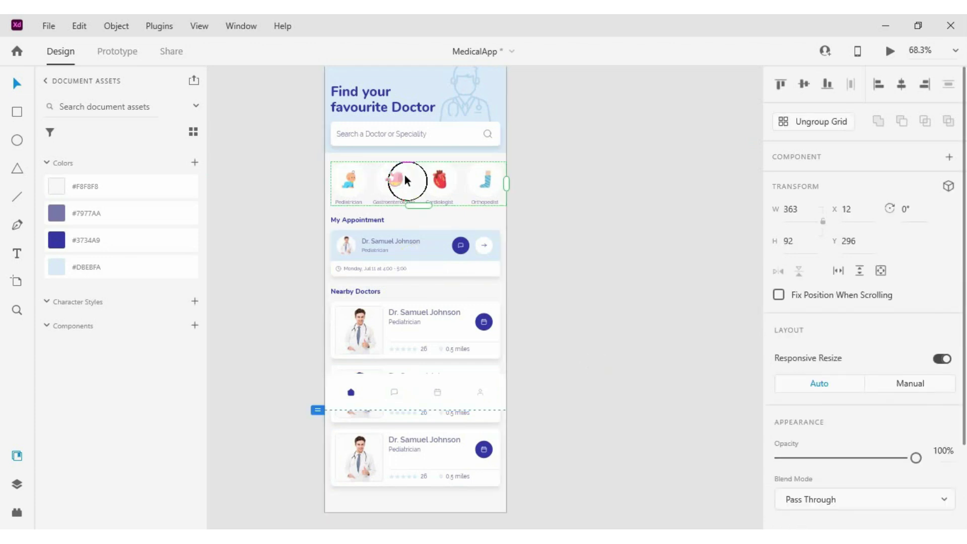
scroll(404, 174, "up", 3)
scroll(358, 182, "up", 3)
left_click_drag(312, 193, 294, 195)
scroll(302, 199, "down", 2)
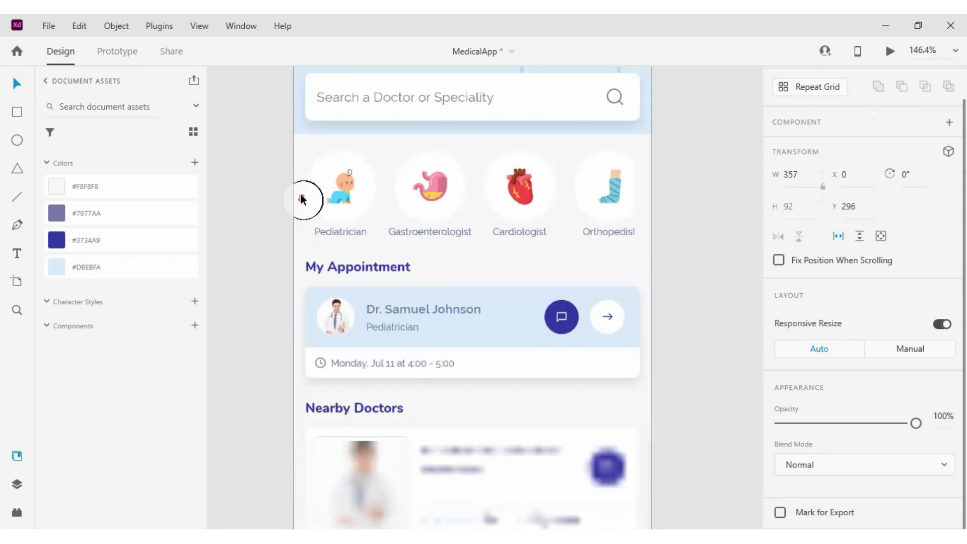
scroll(542, 218, "up", 2)
left_click(585, 213)
scroll(588, 302, "down", 3)
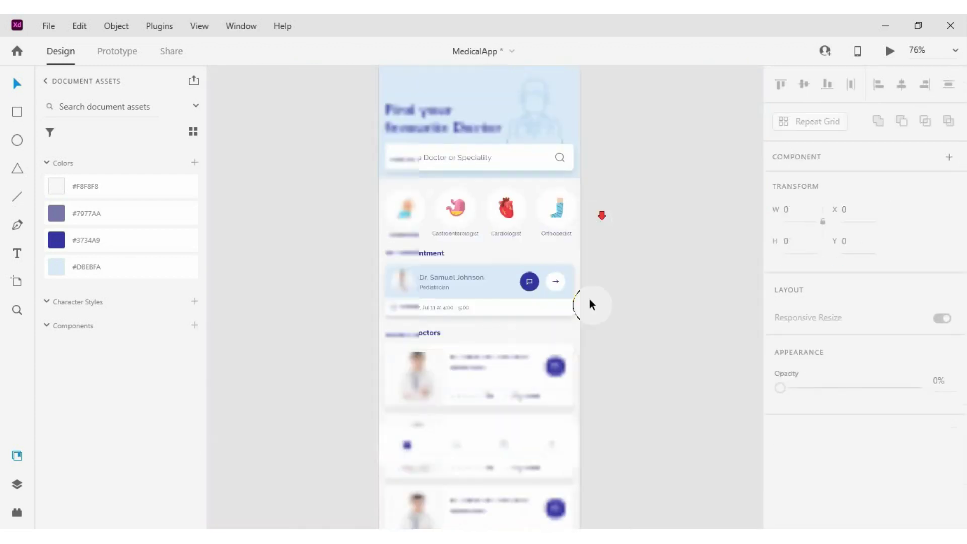
scroll(570, 479, "down", 3)
scroll(561, 475, "up", 2)
scroll(588, 320, "down", 3)
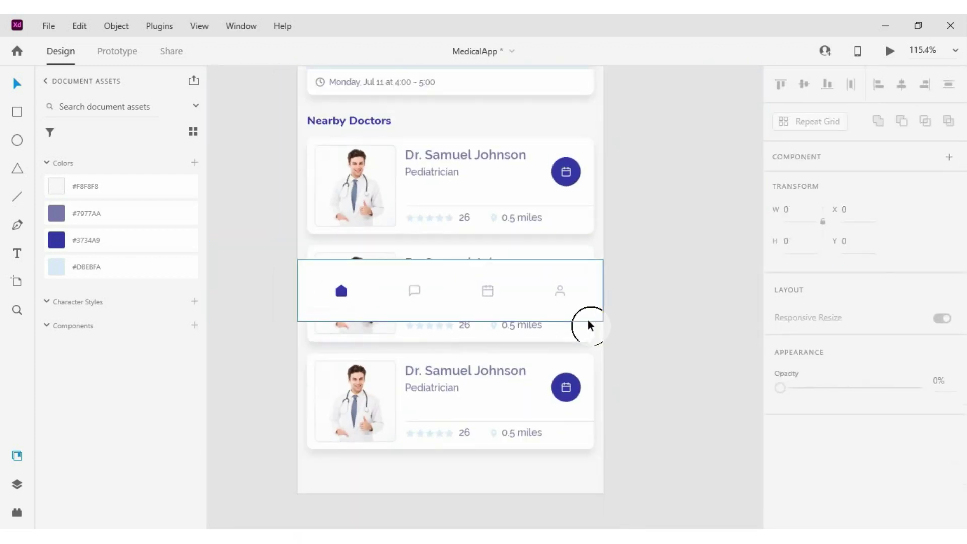
scroll(588, 319, "up", 3)
scroll(413, 220, "down", 3)
scroll(413, 220, "up", 3)
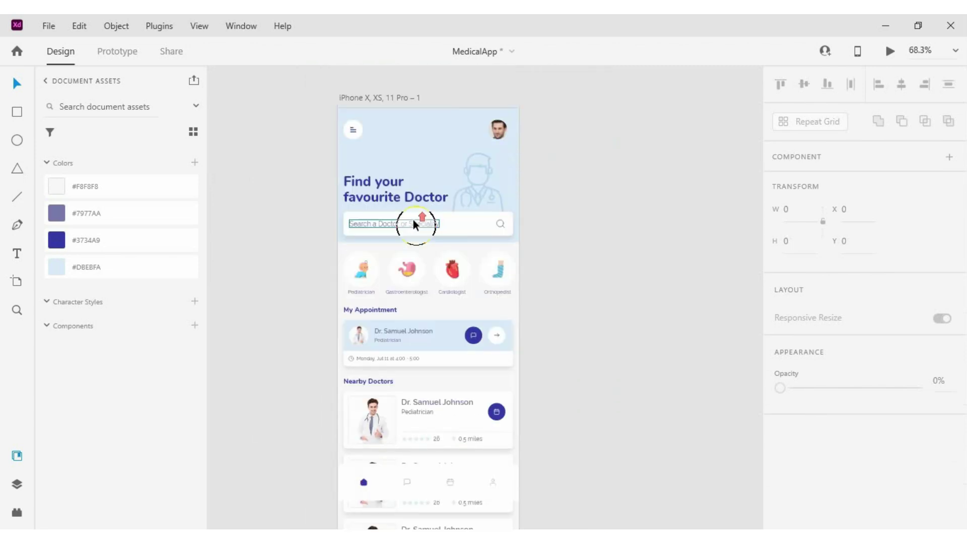
scroll(428, 362, "down", 1)
scroll(467, 219, "up", 1)
left_click(483, 227)
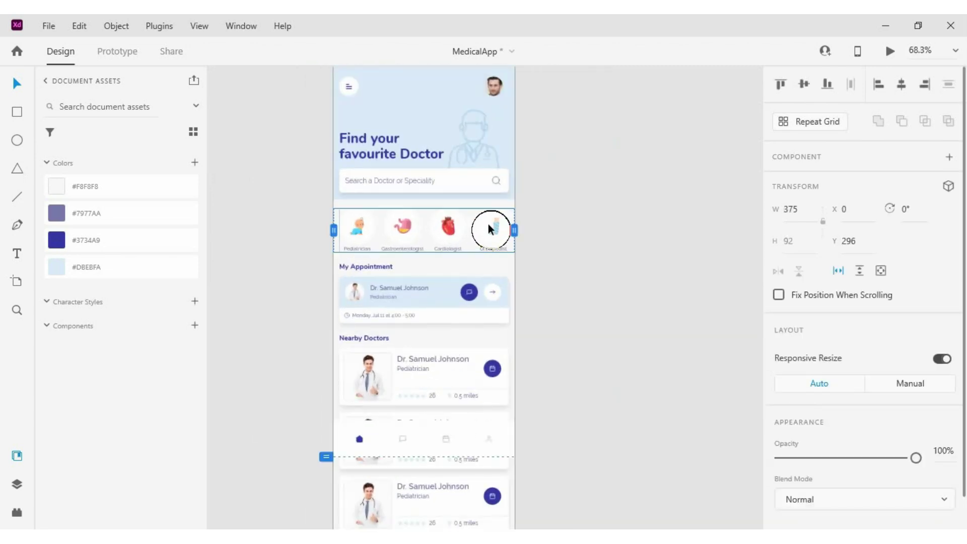
scroll(488, 223, "down", 1)
- Check the home screen's scrolling in a full-screen Desktop Preview, then close it
left_click(890, 52)
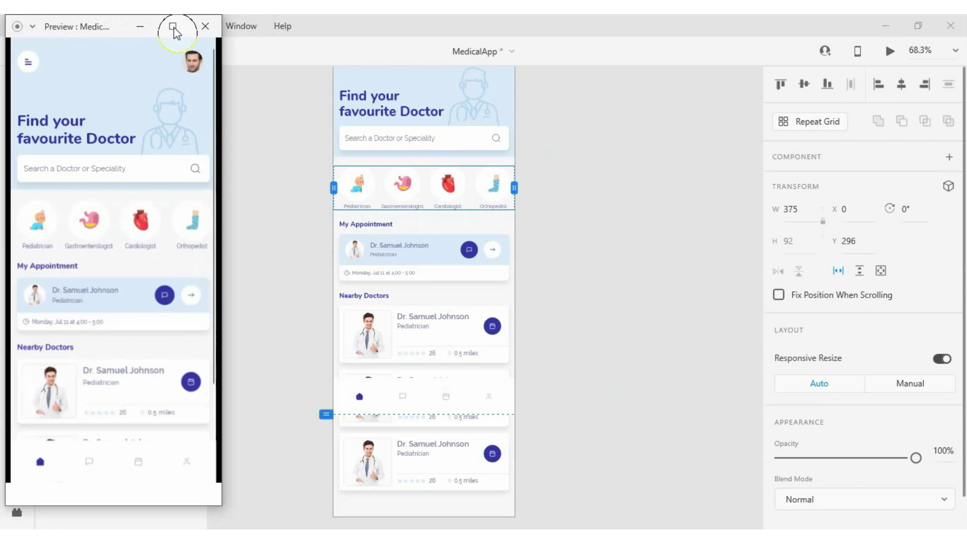
left_click(173, 28)
scroll(512, 124, "down", 3)
scroll(511, 123, "up", 3)
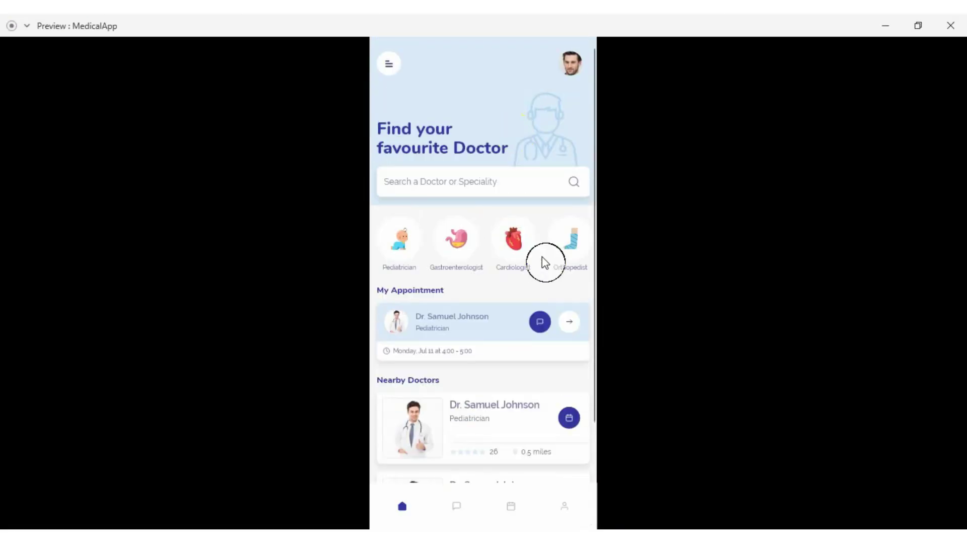
scroll(479, 247, "down", 2)
scroll(496, 249, "up", 2)
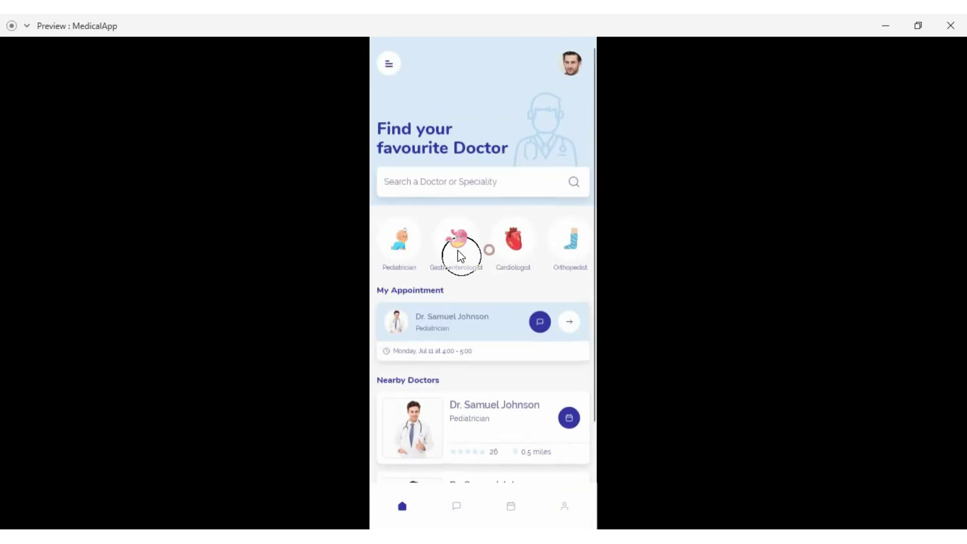
left_click(950, 25)
left_click(493, 187)
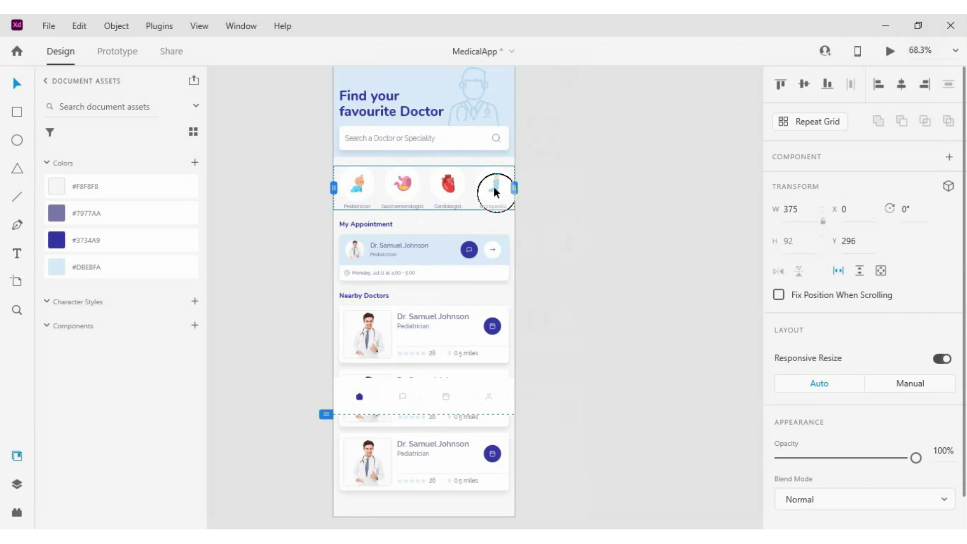
left_click(890, 52)
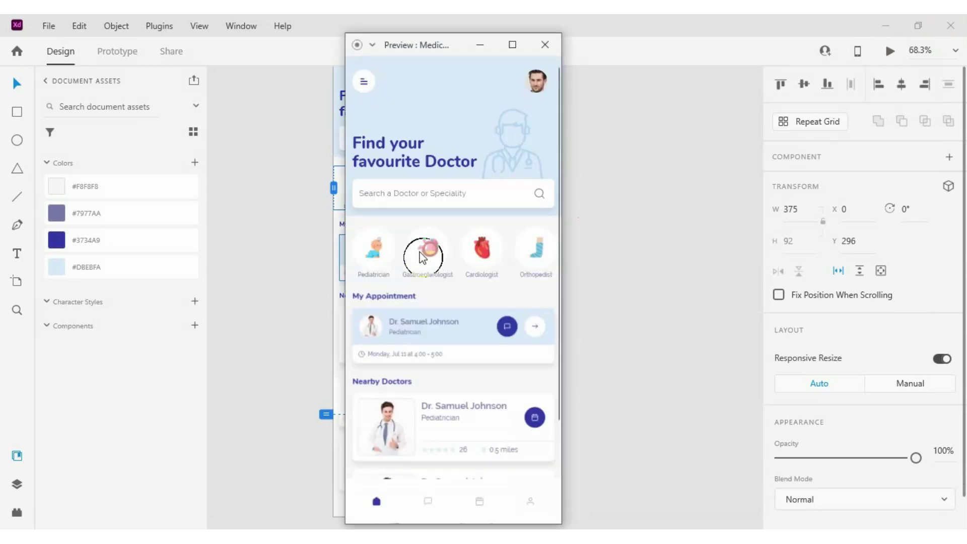
left_click(596, 245)
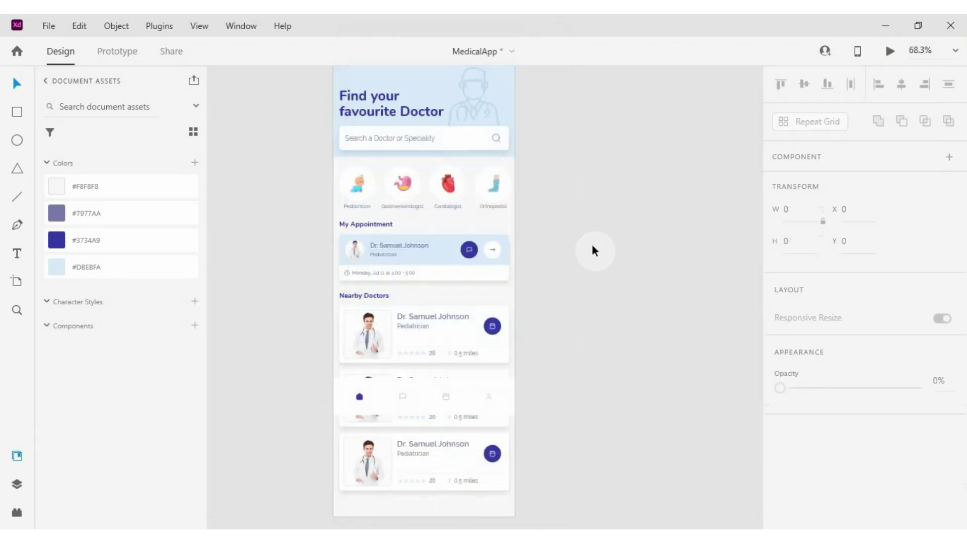
- Extend the category Repeat Grid to add a fifth Pediatrician item past the screen edge
scroll(404, 184, "up", 2)
scroll(459, 196, "up", 3)
left_click(458, 195)
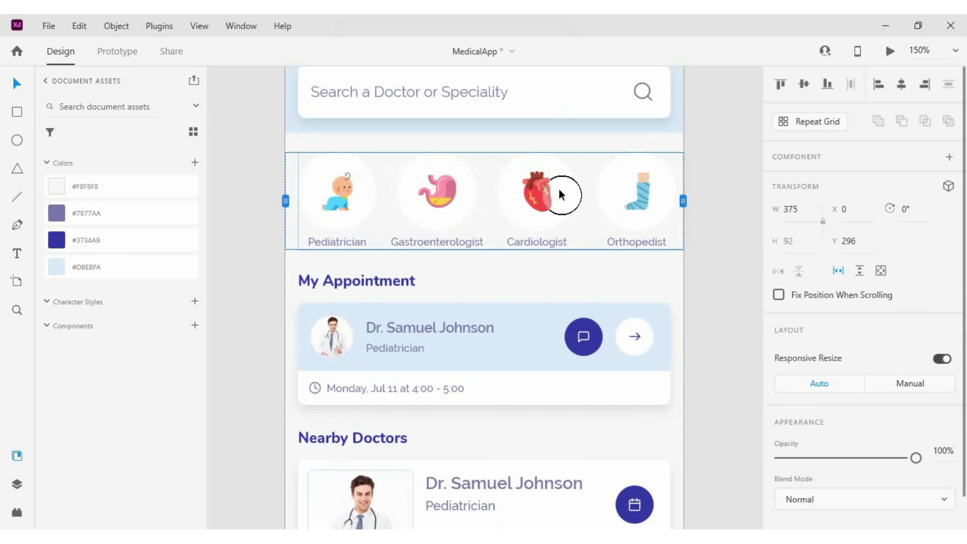
double_click(632, 178)
mouse_move(683, 202)
left_mouse_down()
mouse_move(719, 210)
mouse_move(687, 214)
left_mouse_up()
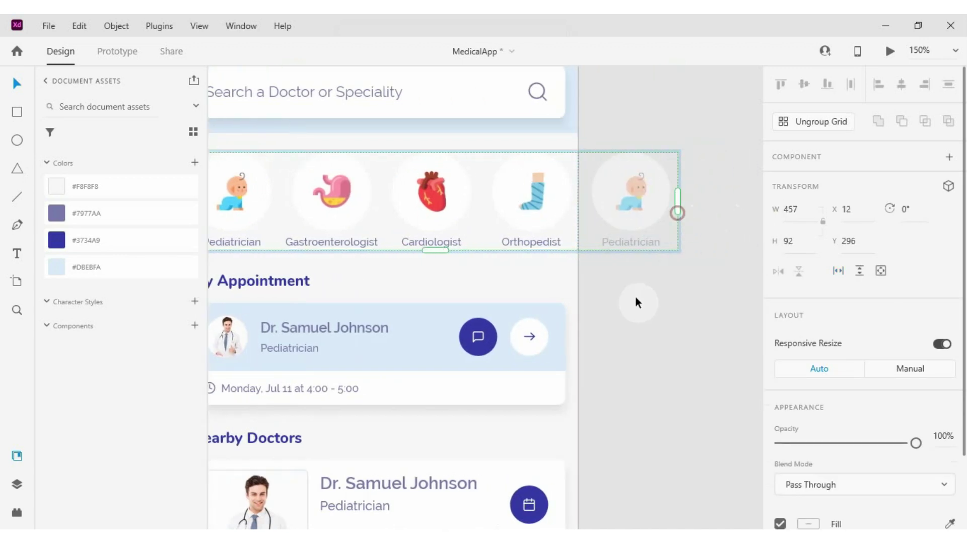
left_click(537, 227)
- Preview the screen and slide the category row sideways to the next item, then close
scroll(629, 222, "down", 3)
left_click(889, 52)
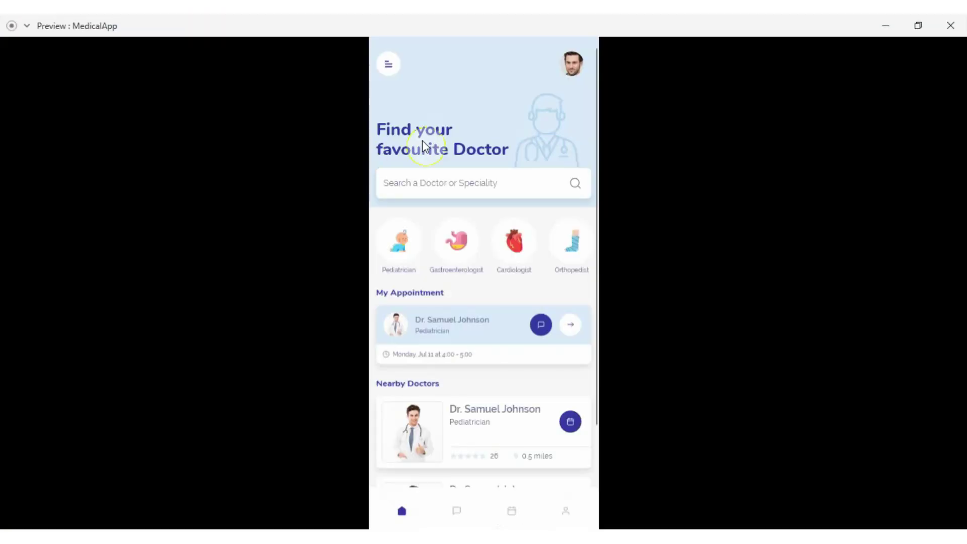
mouse_move(488, 249)
left_mouse_down()
mouse_move(430, 249)
mouse_move(476, 248)
left_mouse_up()
scroll(479, 248, "down", 3)
scroll(480, 244, "up", 3)
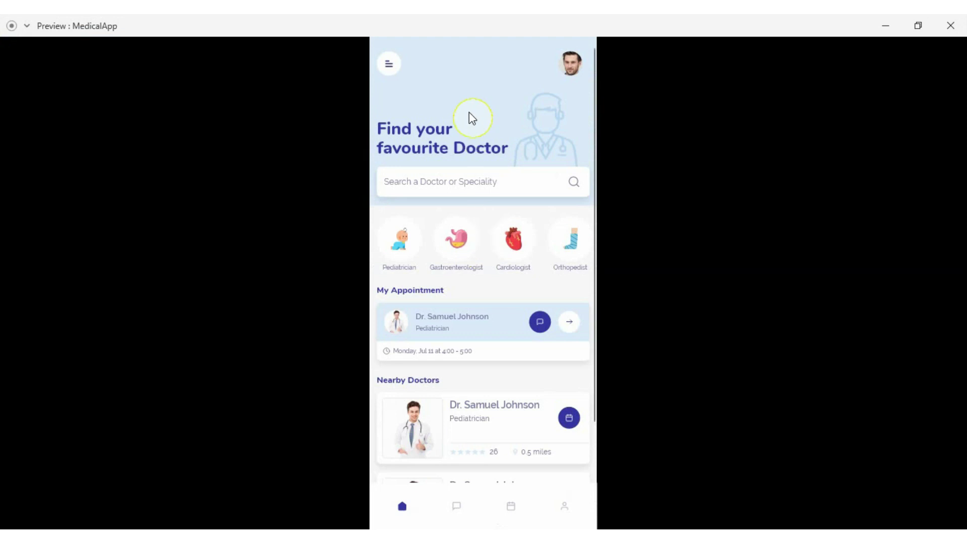
left_click(950, 26)
- Scroll and pan around the artboard to review the finished home screen
scroll(464, 112, "down", 2)
scroll(524, 356, "up", 5)
left_click_drag(525, 357, 509, 313)
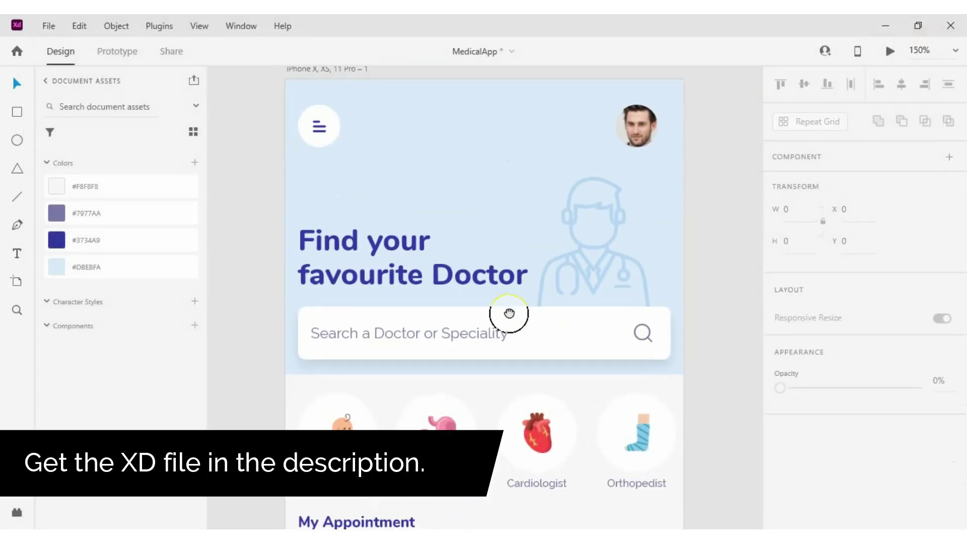
scroll(703, 313, "down", 1)
scroll(728, 352, "down", 1)
scroll(728, 352, "down", 4)
scroll(723, 446, "down", 1)
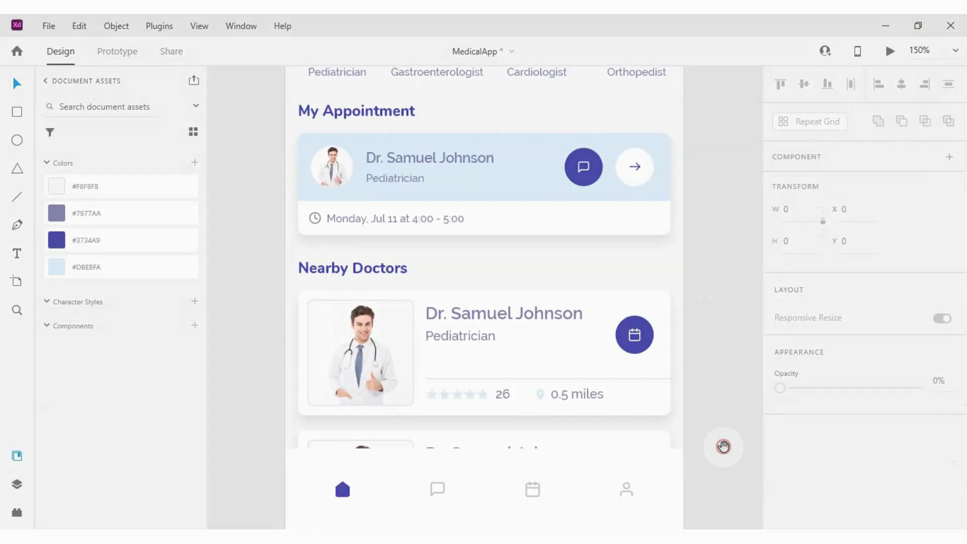